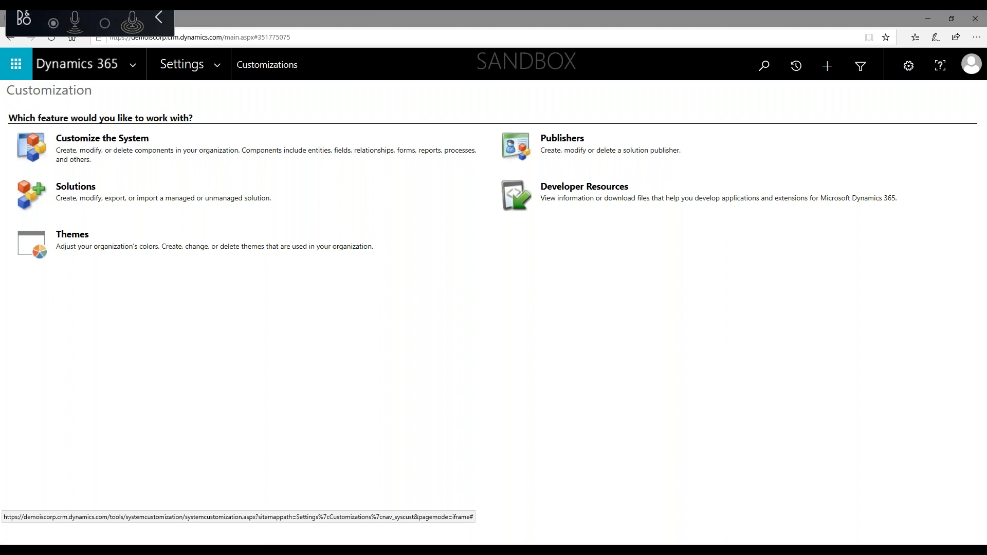
Step: Leave the slide presentation and return to the Default Solution window in Dynamics 365
left_click(347, 504)
left_click_drag(706, 20, 679, 20)
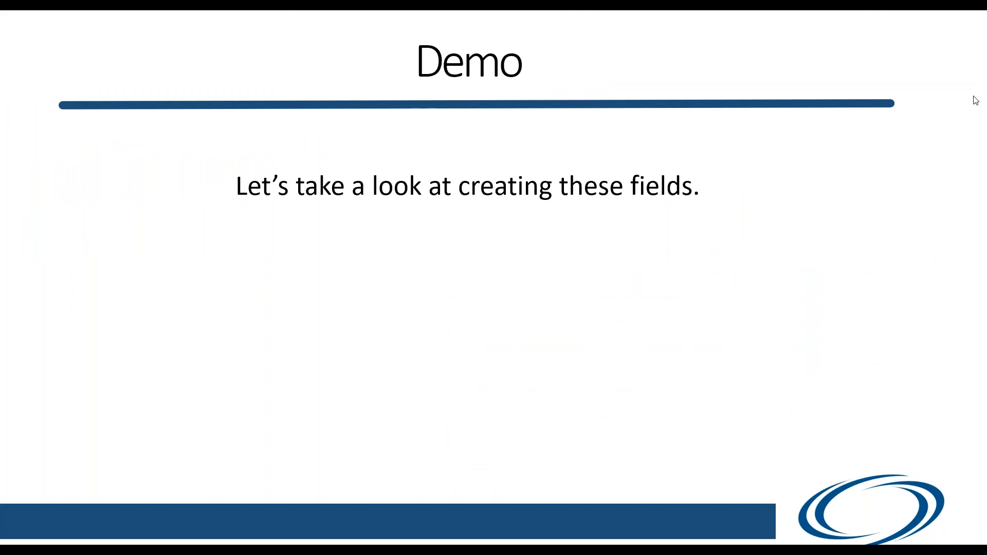
right_click(576, 306)
left_click(623, 455)
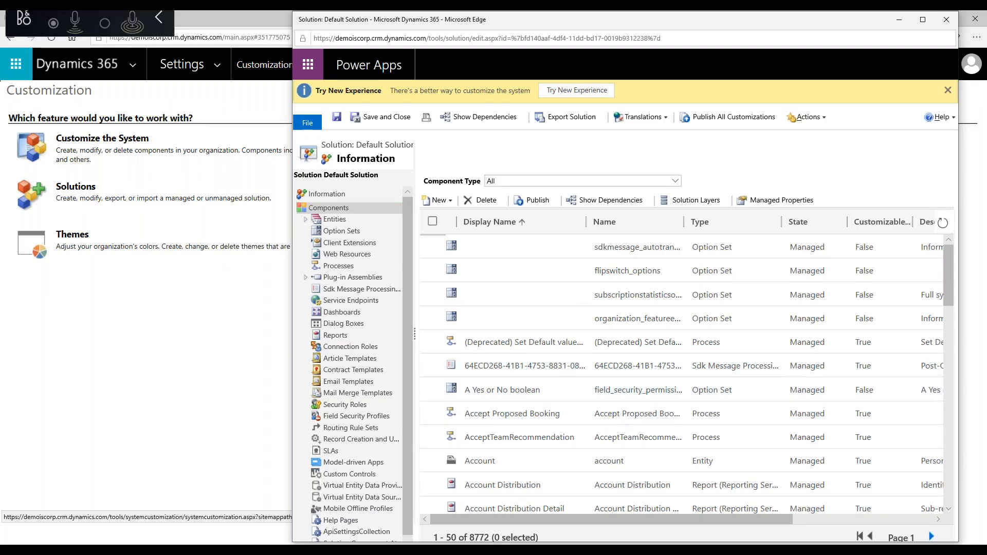
Step: Open the list of fields for the Opportunity entity in the Default Solution
left_click(306, 219)
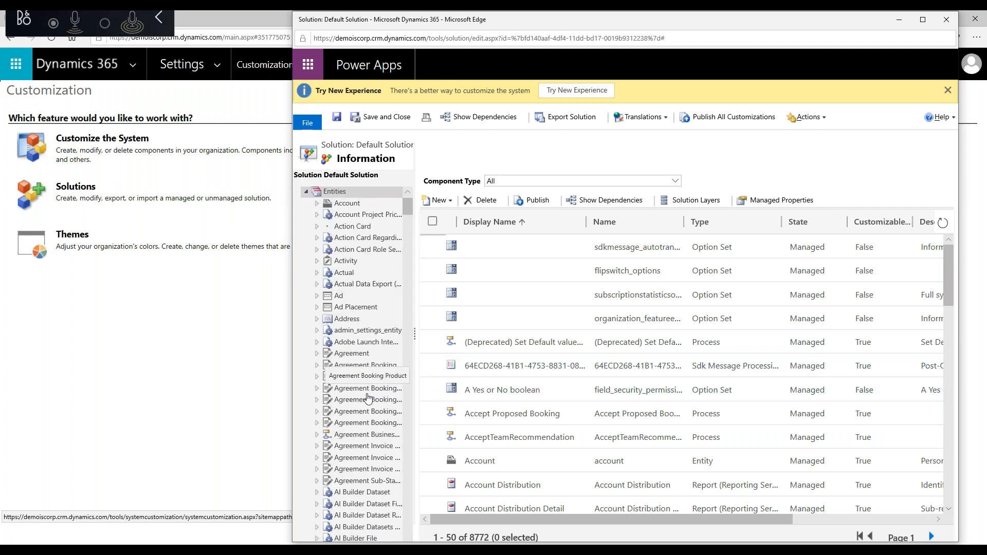
scroll(367, 397, "down", 10)
scroll(365, 406, "down", 12)
scroll(365, 406, "down", 12)
scroll(365, 406, "down", 12)
scroll(365, 407, "down", 12)
scroll(366, 407, "down", 12)
scroll(366, 406, "down", 6)
left_click(317, 412)
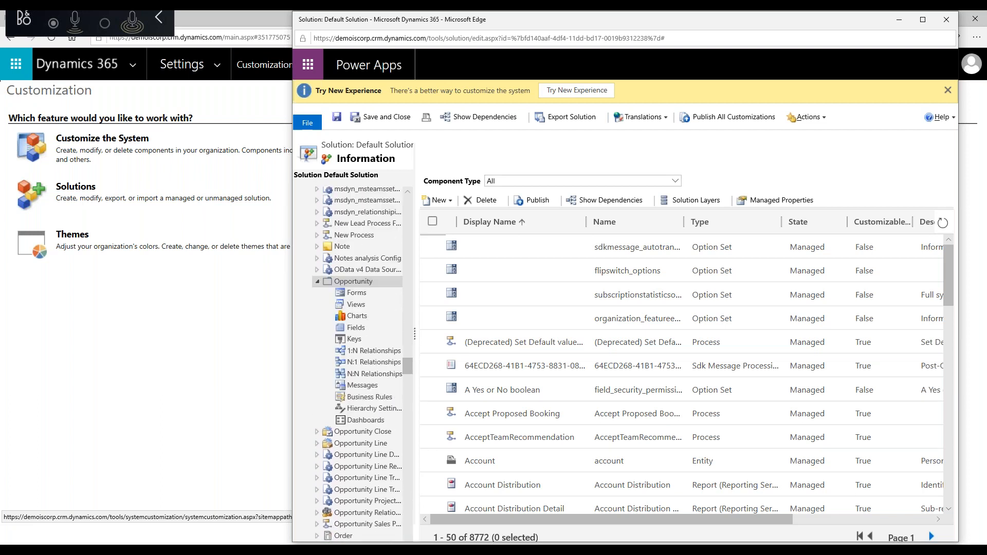
left_click(354, 330)
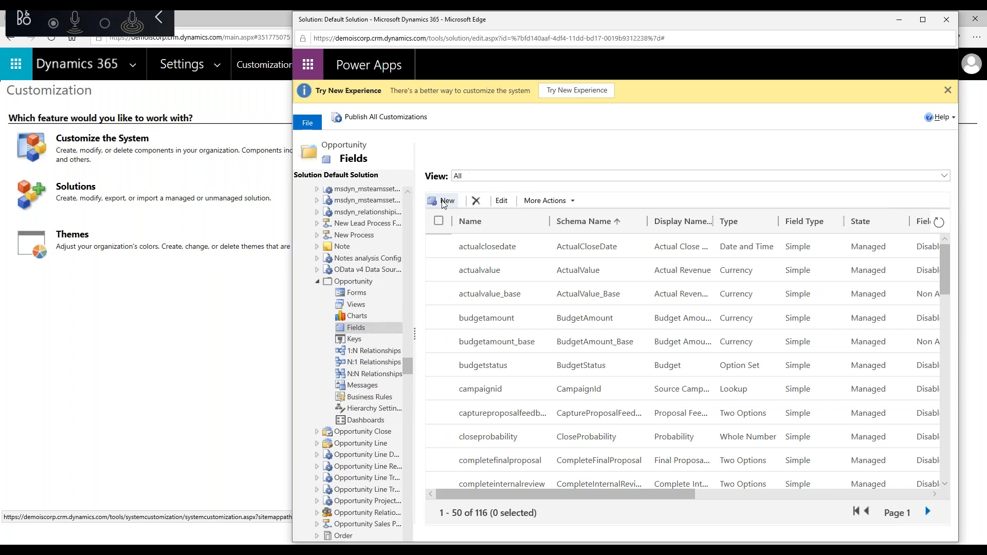
Step: Create a new Opportunity field named Weighted Revenue with data type Currency and field type Calculated
left_click(443, 202)
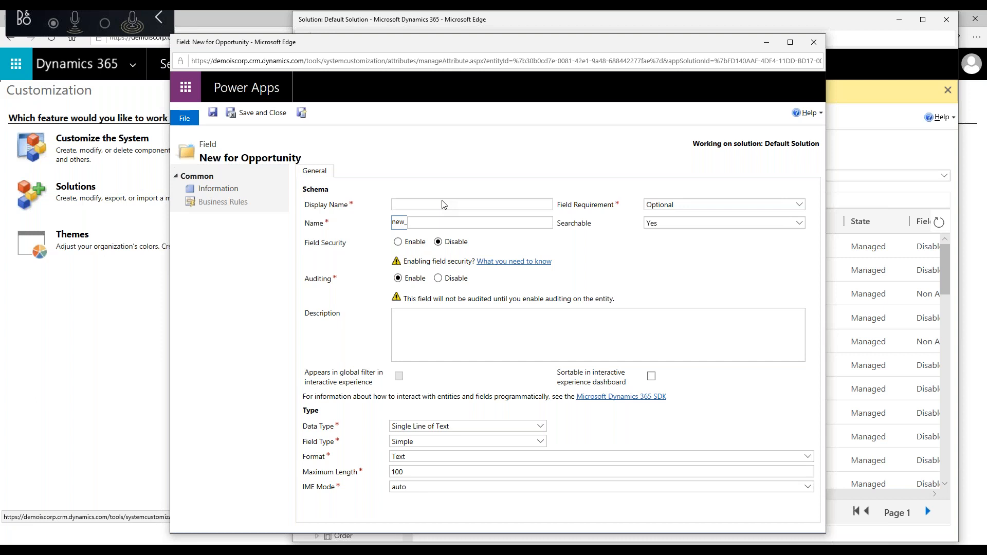
type("Weighted Revenue")
key("Tab")
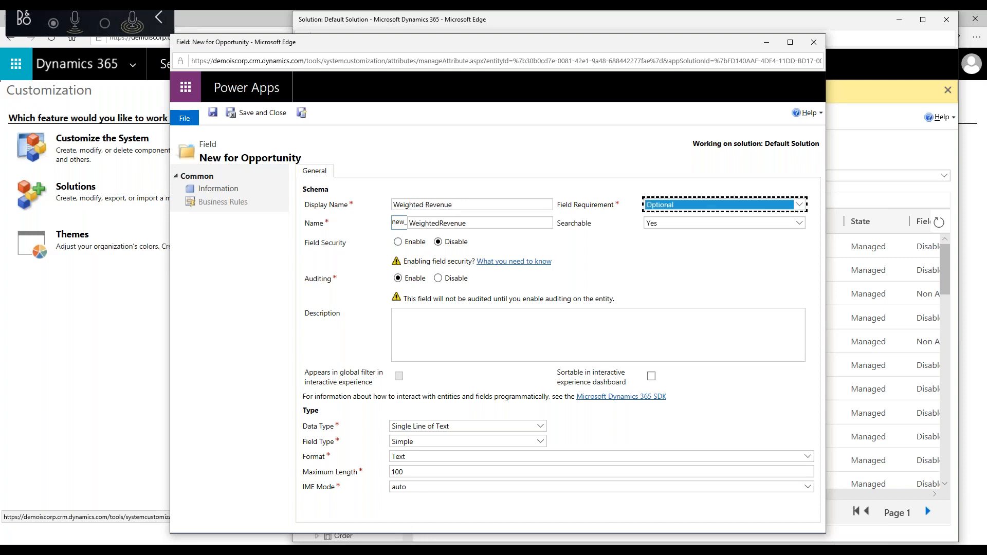
left_click(541, 429)
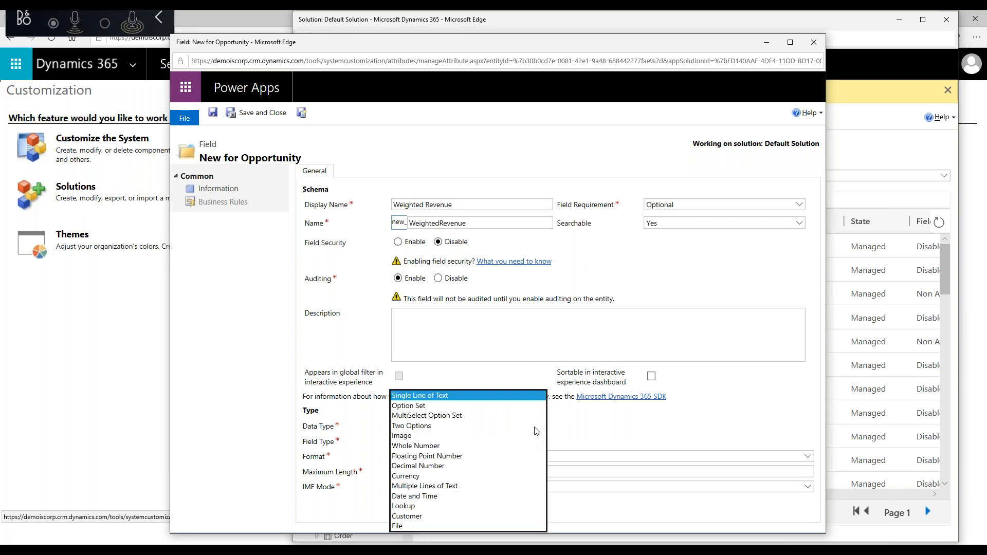
left_click(405, 475)
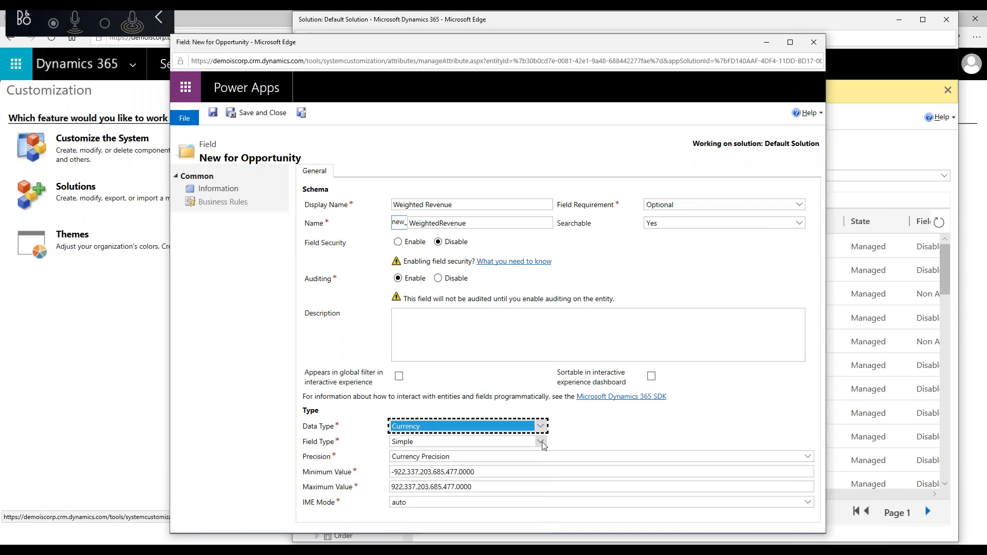
left_click(541, 443)
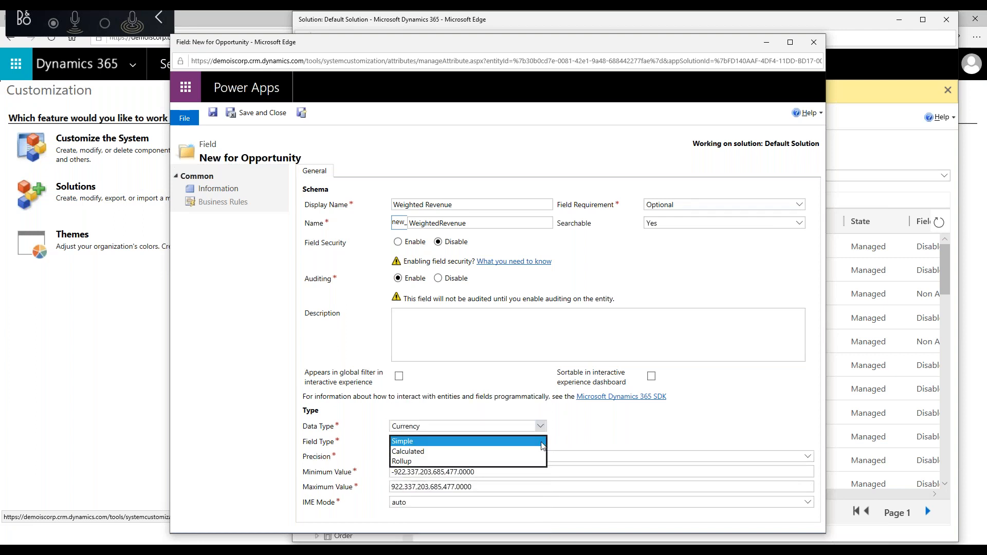
left_click(419, 457)
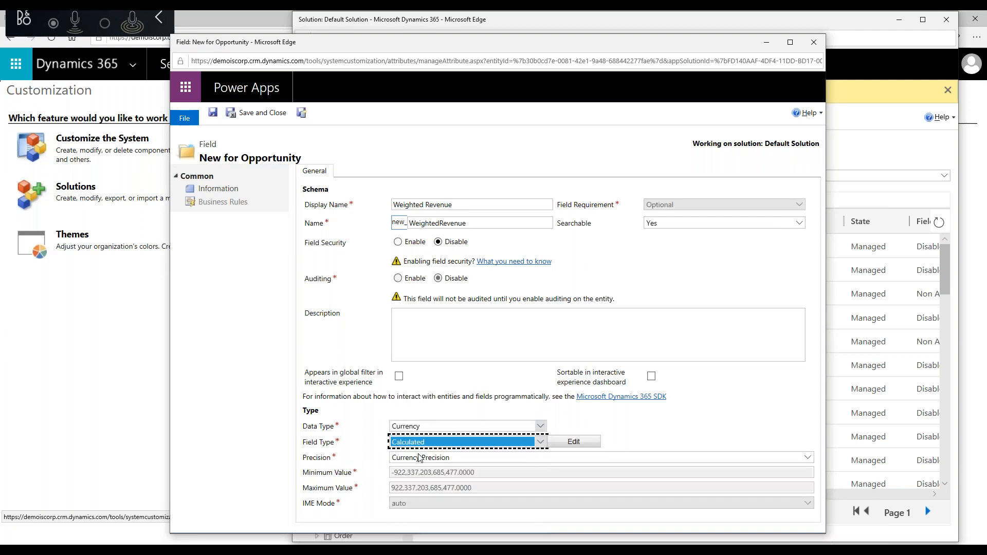
Step: Open the calculation editor for the Weighted Revenue field and maximize its window
left_click(574, 442)
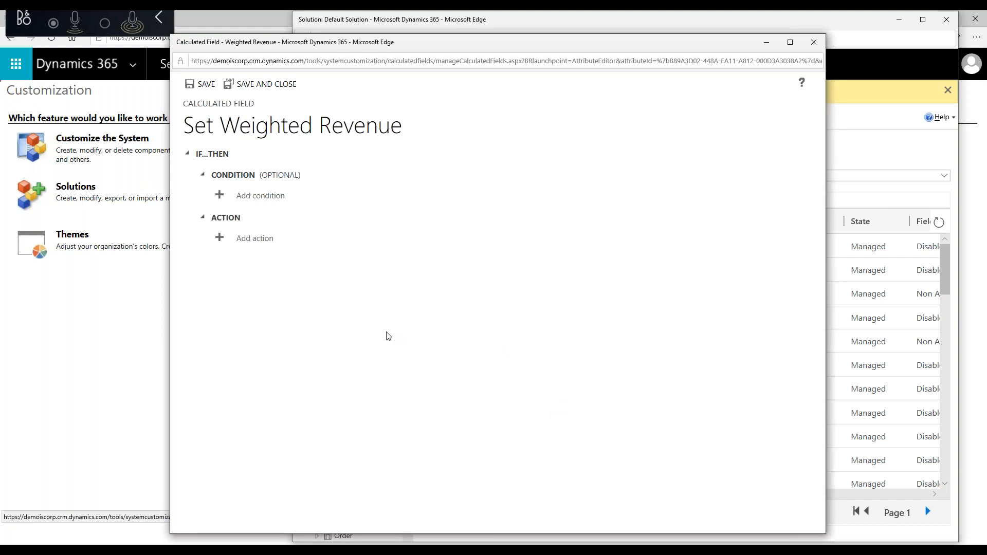
left_click_drag(448, 47, 452, 25)
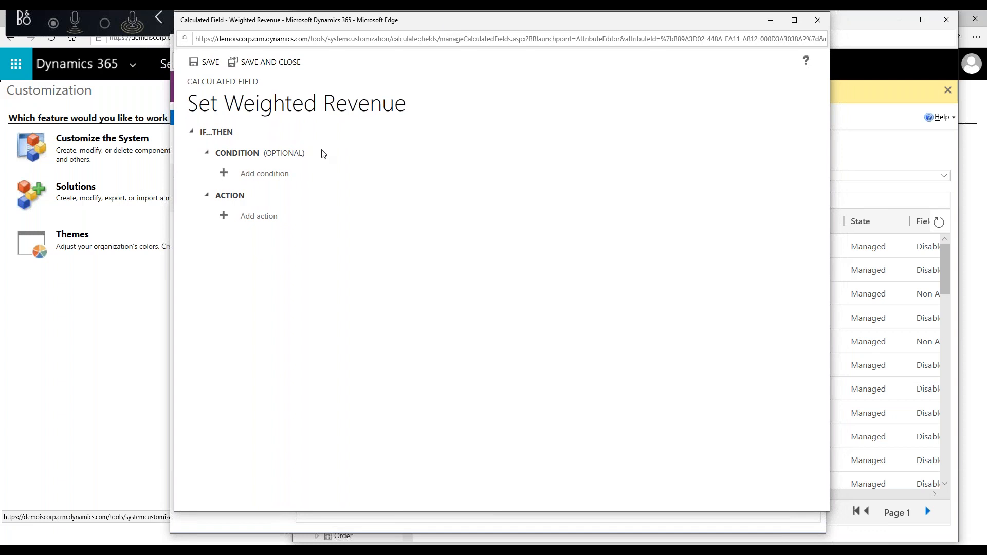
left_click(794, 20)
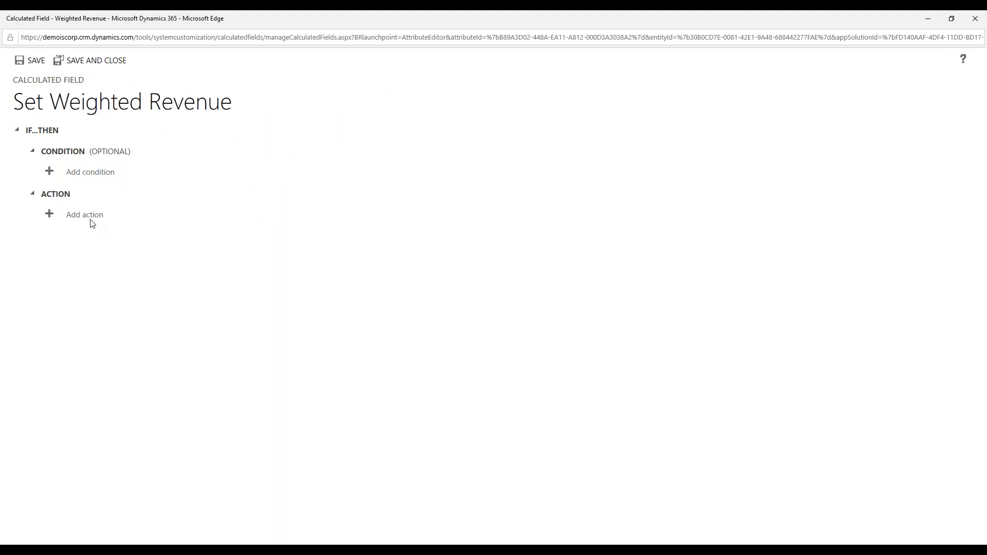
Step: Add a condition to the IF...THEN block that uses the Rating field of the current Opportunity entity
left_click(86, 177)
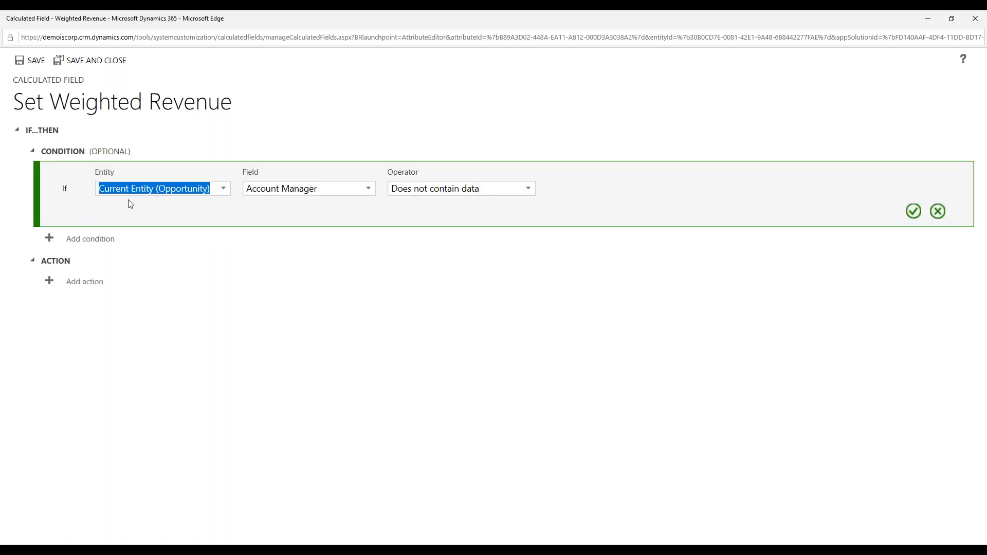
left_click(227, 193)
left_click(228, 194)
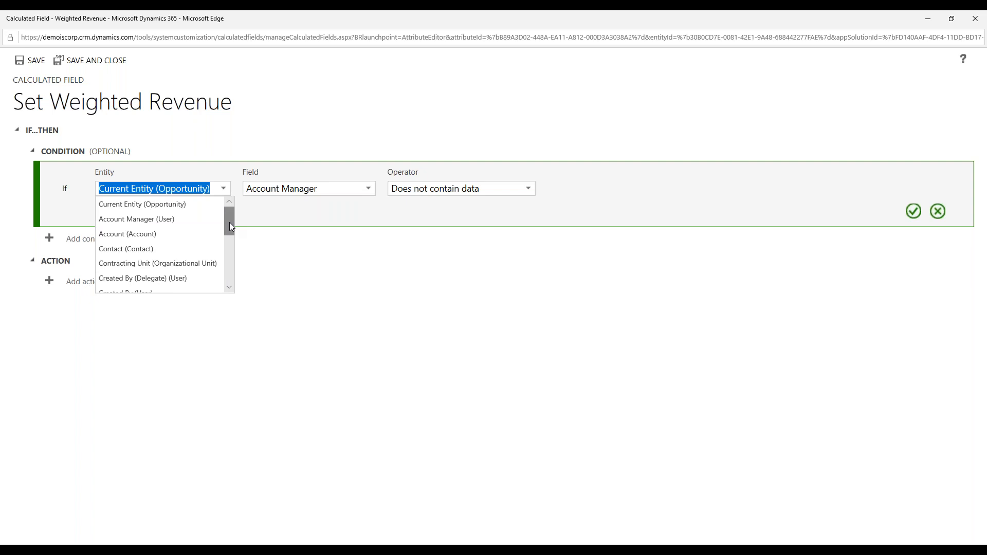
left_click(259, 215)
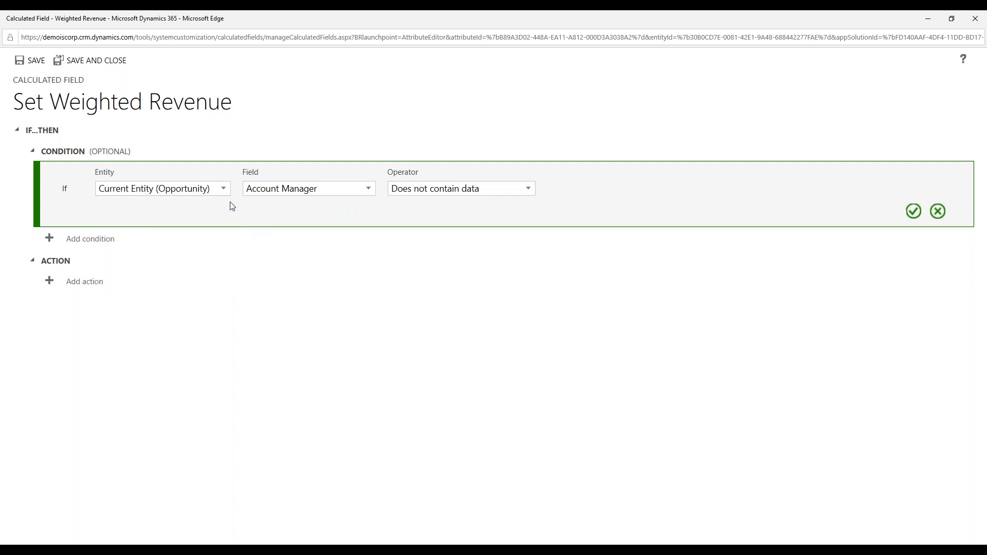
left_click(369, 190)
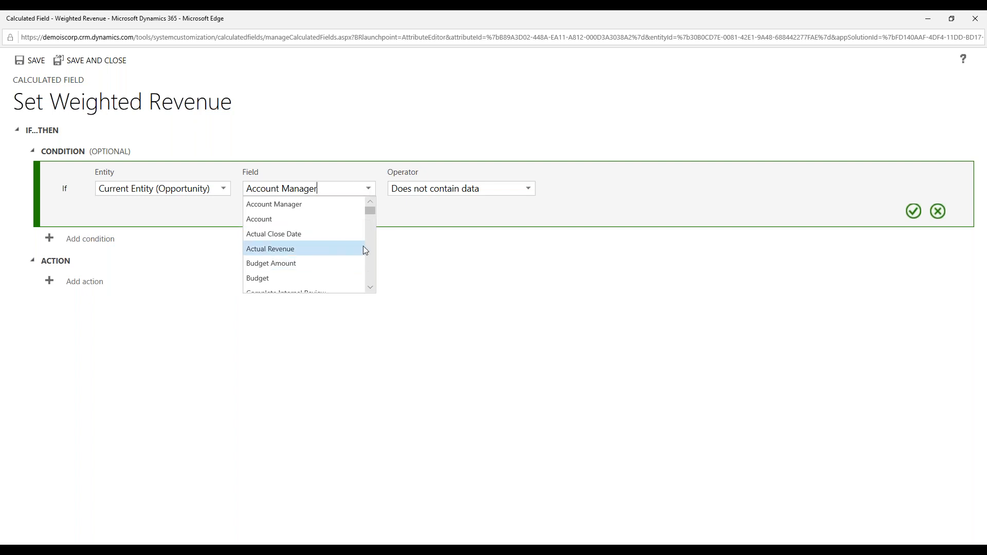
type("r")
key("ctrl+a")
type("rat")
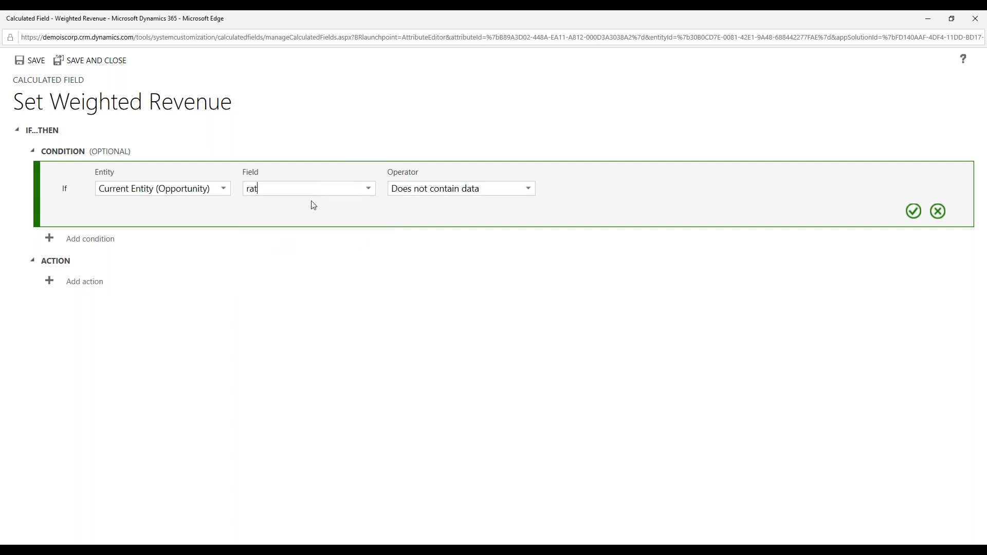
left_click(367, 191)
left_click(368, 189)
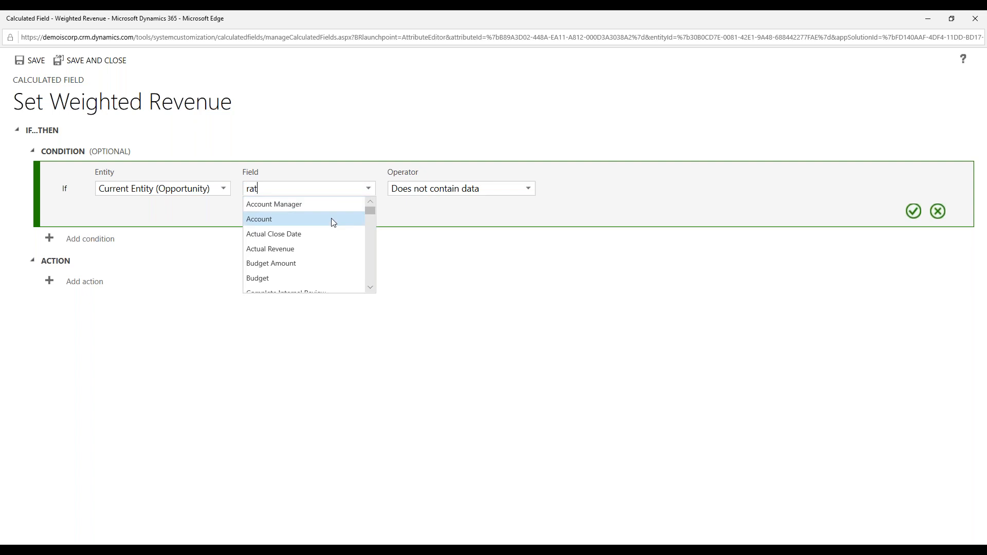
type("ing")
left_click(260, 205)
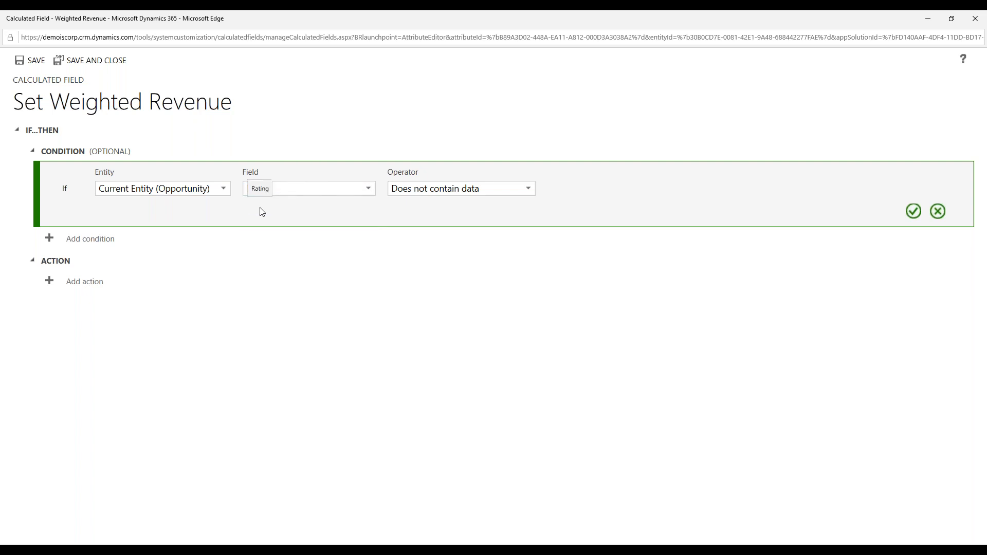
Step: Set the Rating condition to Equals with the value Hot and accept the condition
left_click(528, 190)
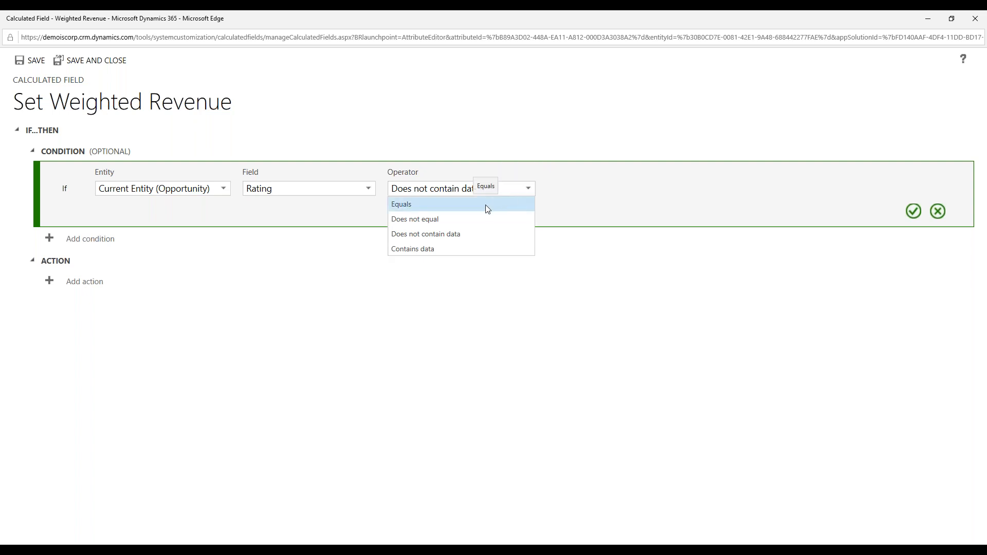
left_click(416, 205)
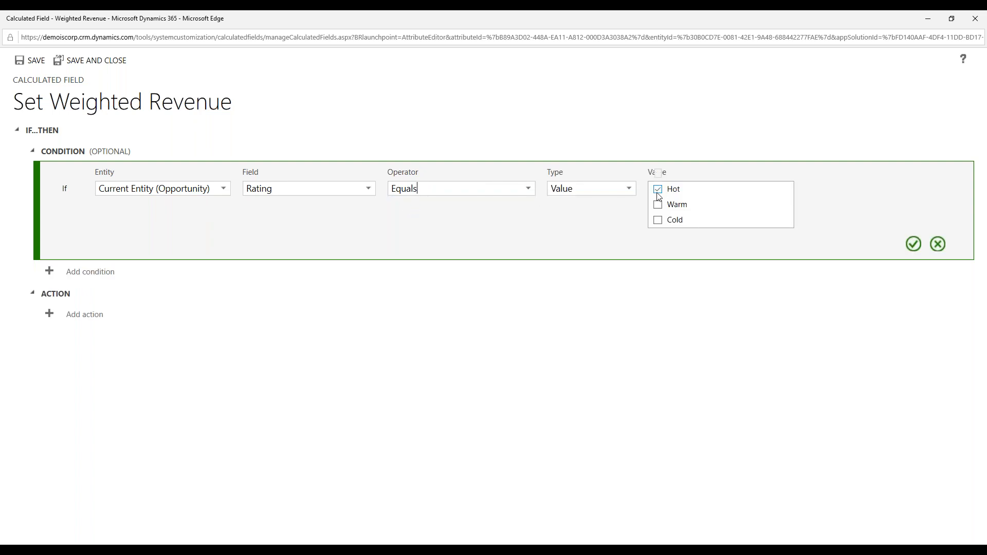
left_click(914, 245)
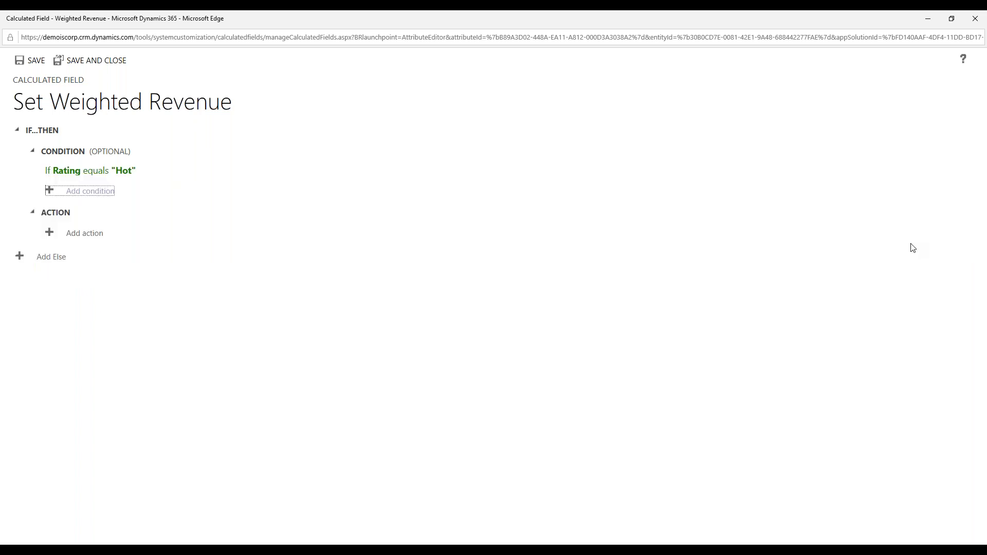
Step: Add an action for the Hot condition that sets Weighted Revenue to estimatedvalue * 0.75
left_click(86, 236)
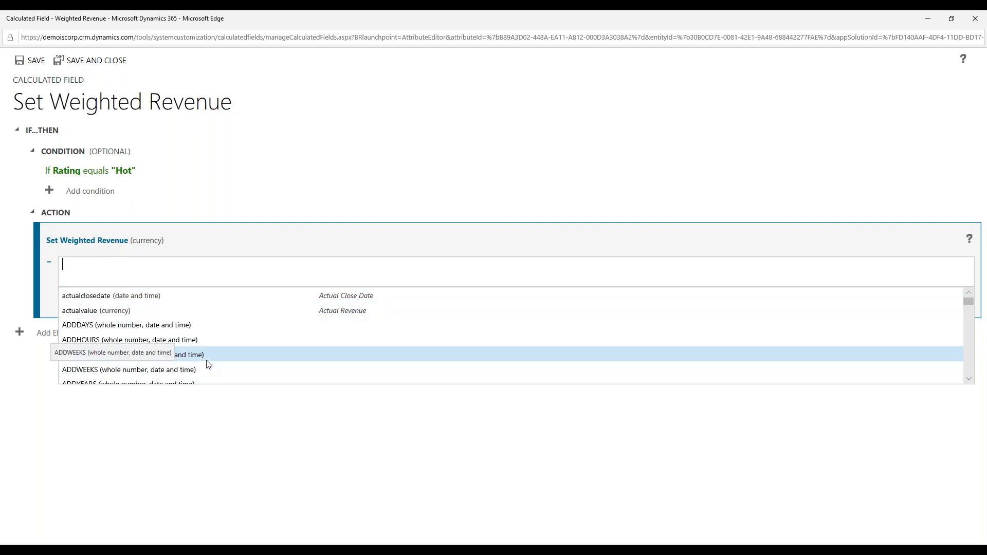
type("est")
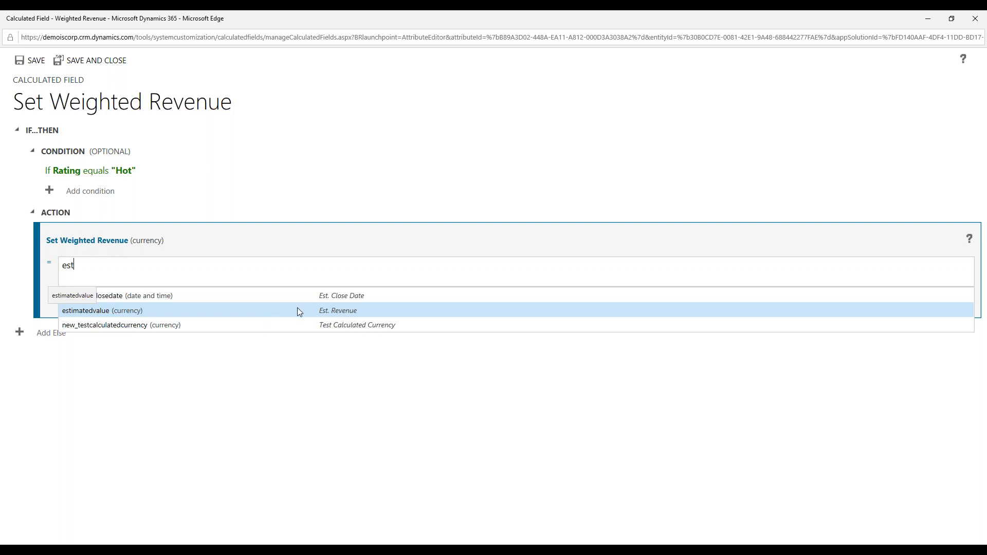
left_click(342, 313)
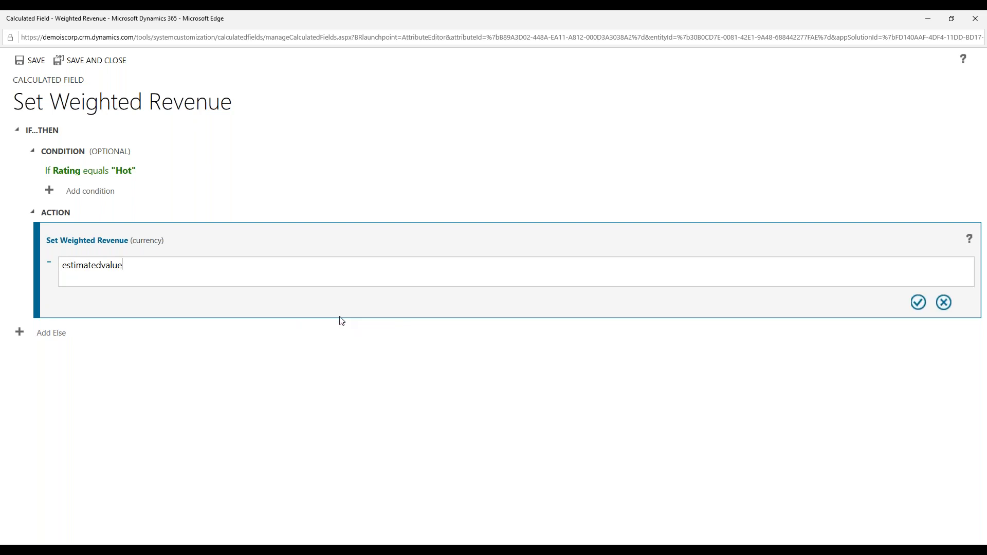
type("*0.75")
left_click(918, 303)
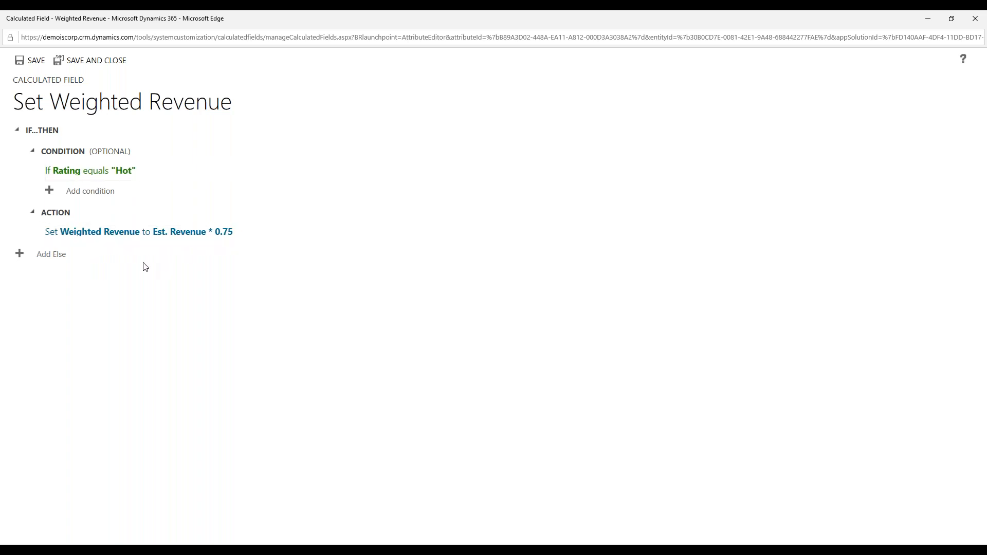
Step: Add an Else branch with a condition that the current Opportunity's Rating equals Warm
left_click(40, 257)
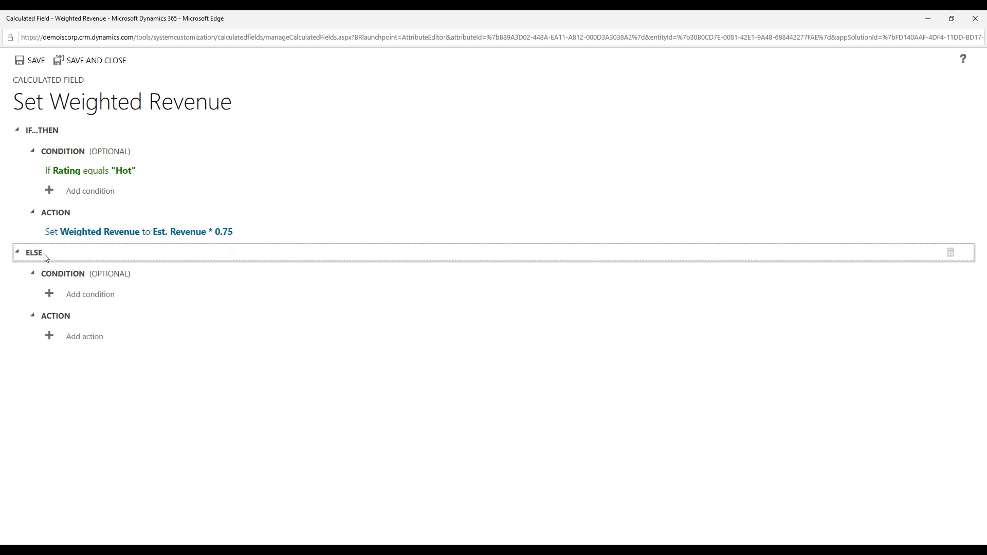
left_click(98, 300)
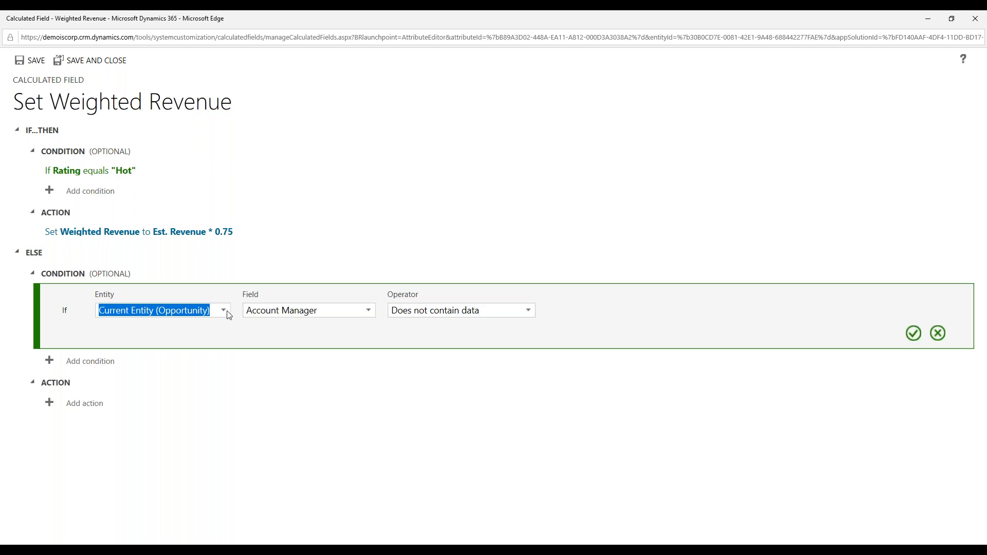
left_click(349, 310)
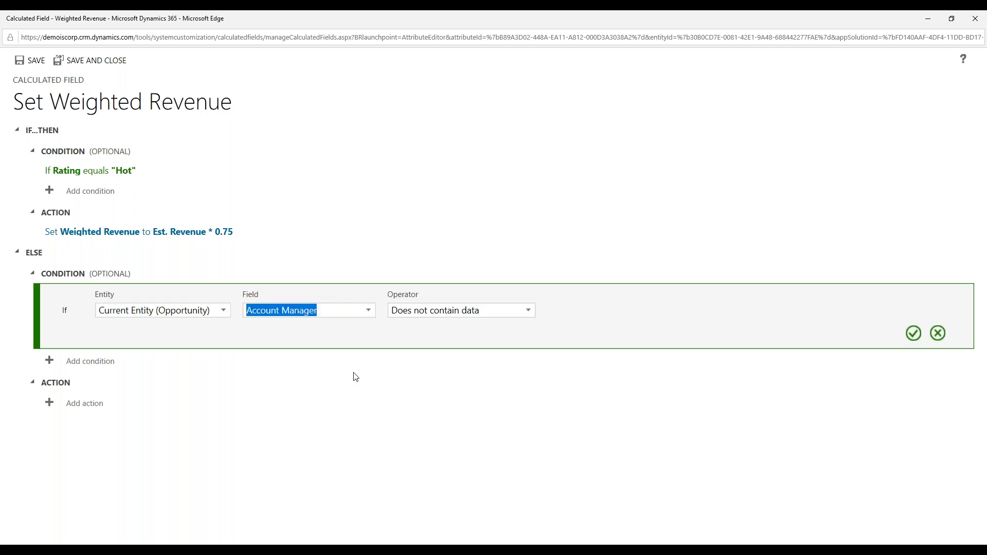
type("rating")
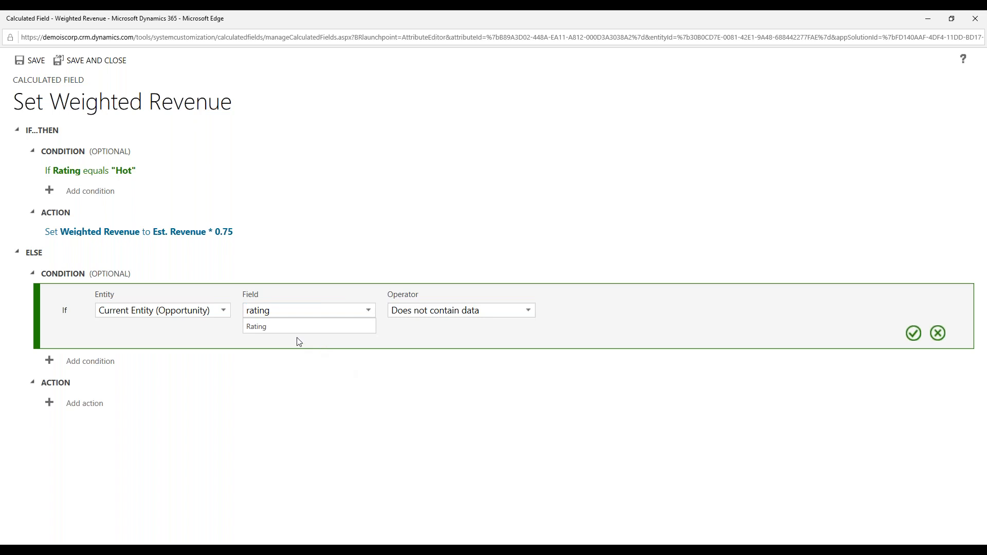
left_click(265, 327)
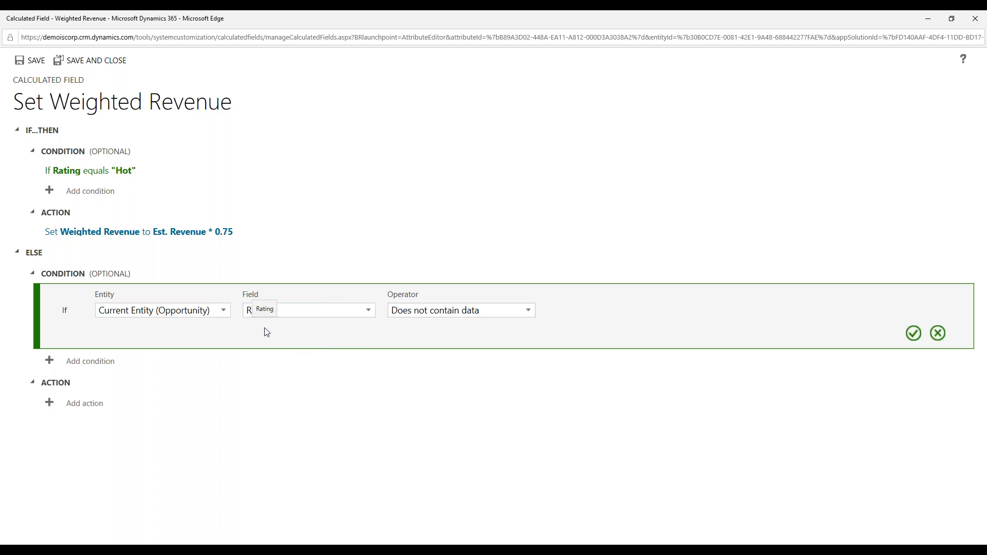
left_click(528, 310)
left_click(482, 327)
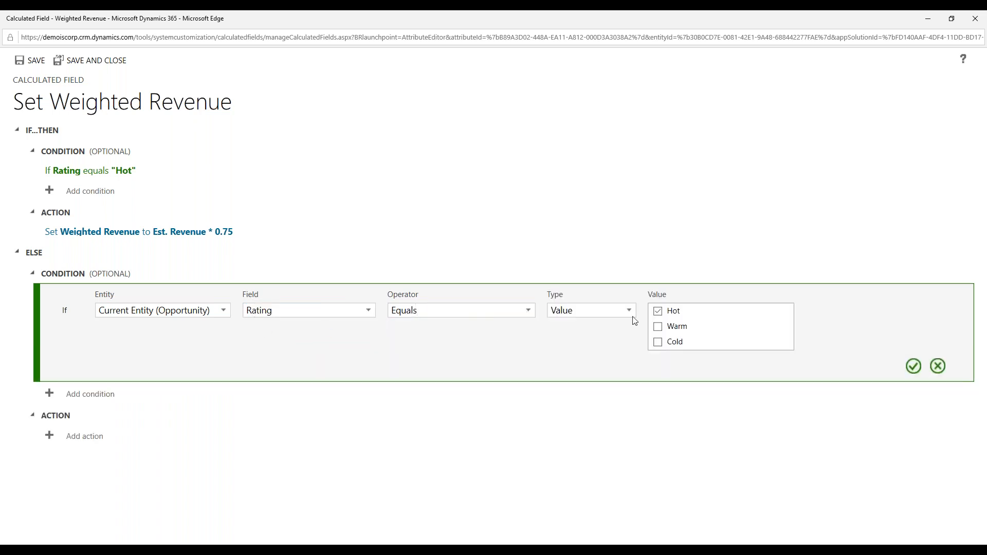
left_click(657, 326)
left_click(657, 311)
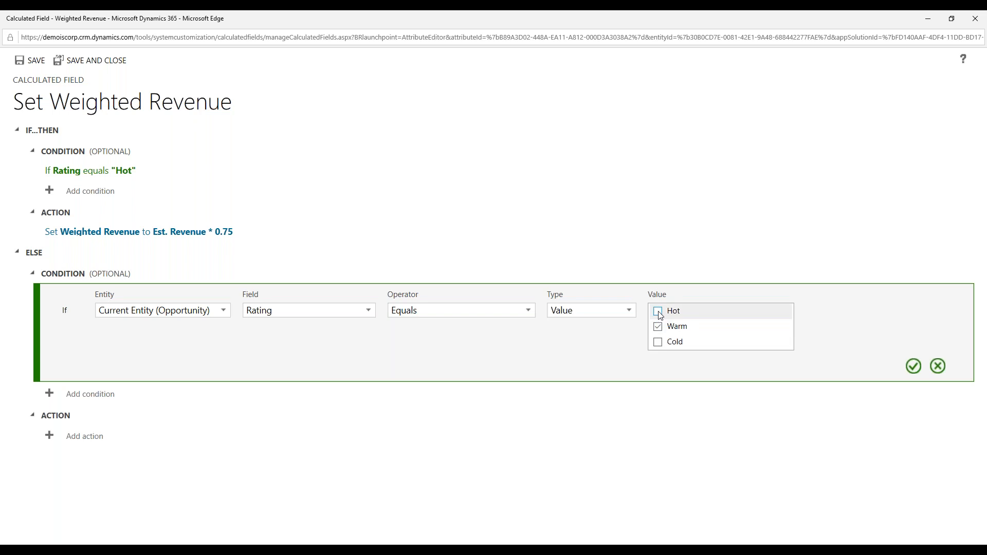
left_click(913, 366)
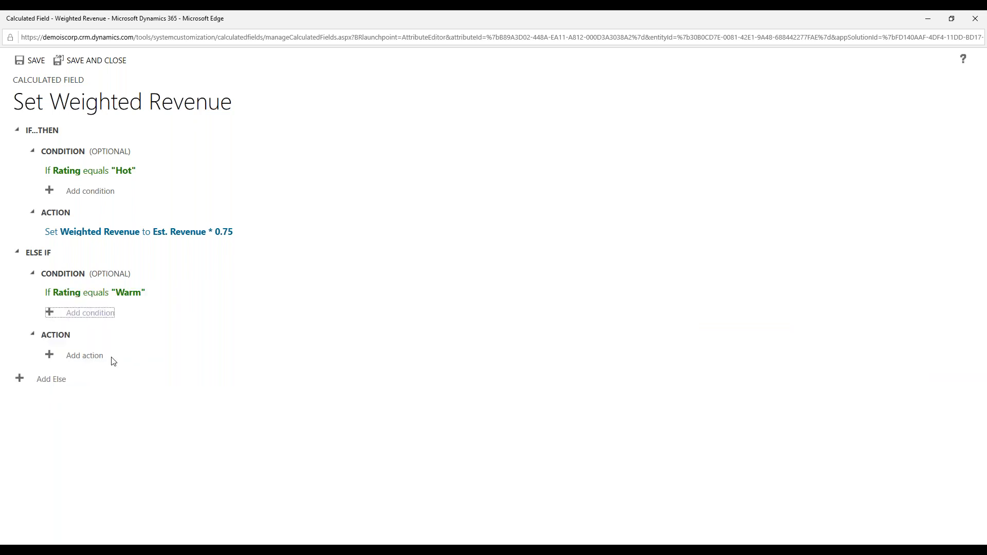
Step: Add an action for the Warm condition that sets Weighted Revenue to estimatedvalue*0.50
left_click(92, 357)
type("estimatedvalue*0.50")
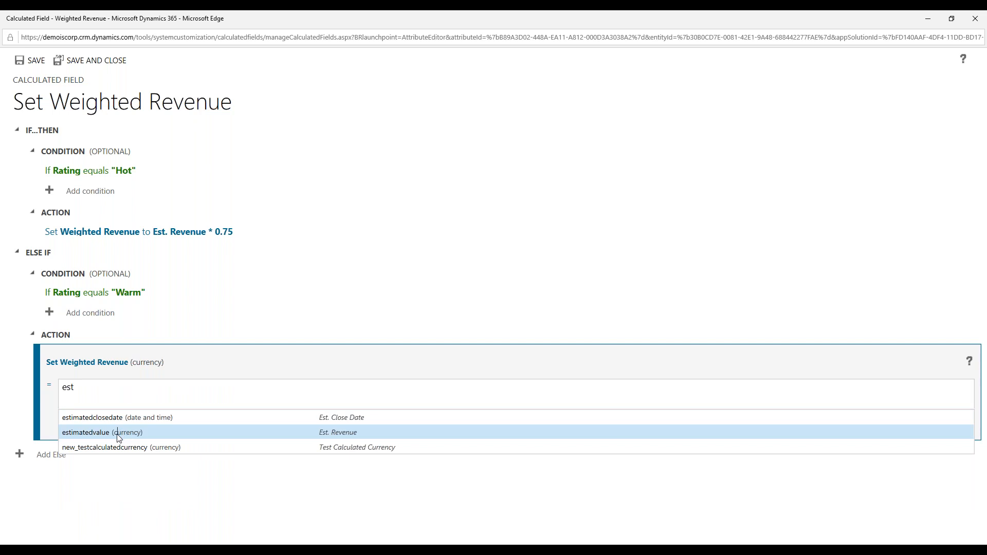
left_click(125, 435)
type("*0.50")
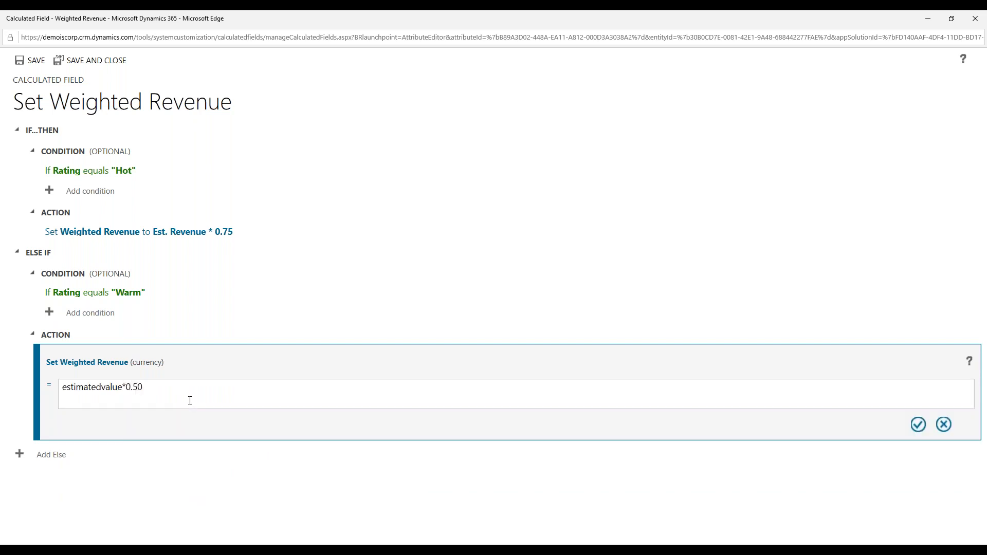
left_click(918, 424)
Step: Add another Else branch with a condition that the current Opportunity's Rating equals Cold
left_click(49, 377)
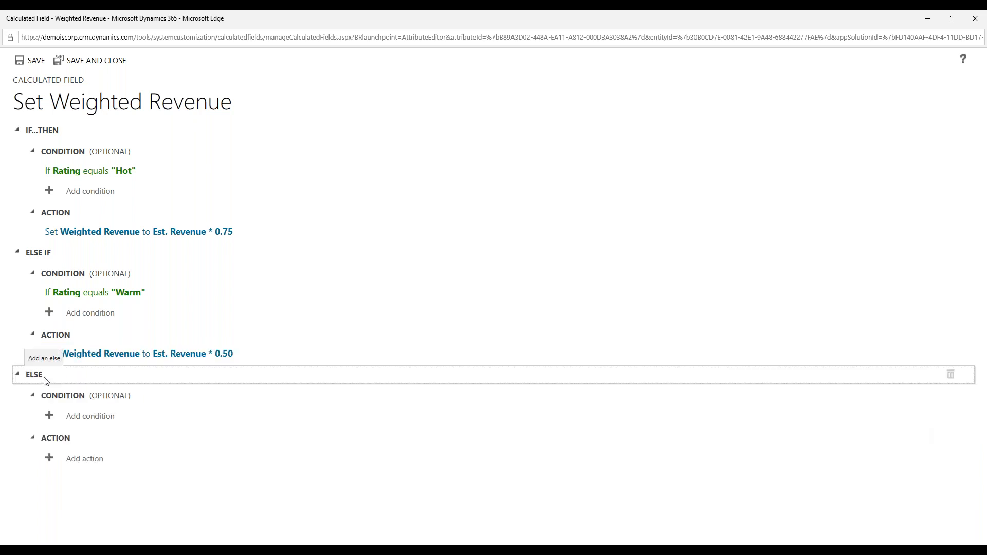
left_click(92, 417)
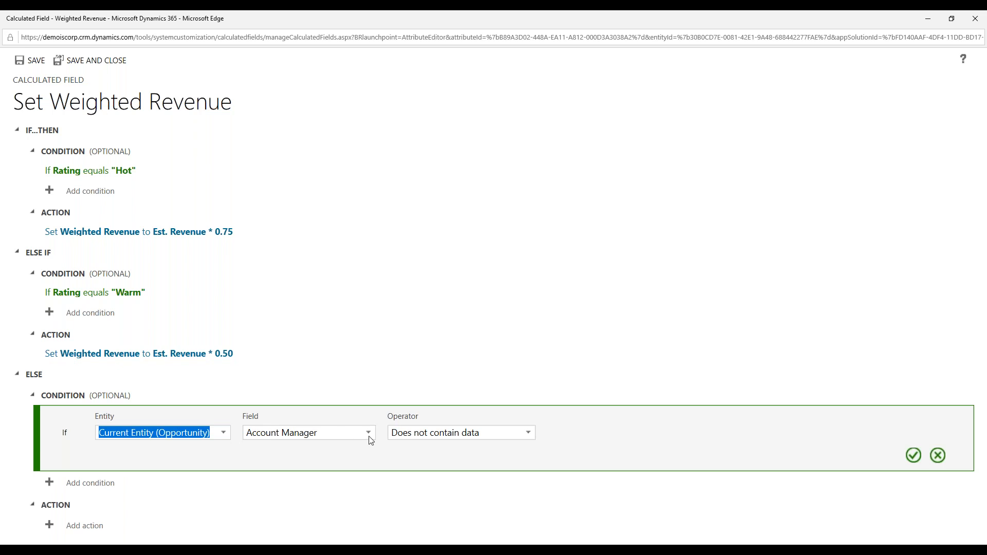
left_click(287, 432)
type("rating")
left_click(272, 449)
left_click(531, 439)
left_click(513, 446)
left_click(652, 464)
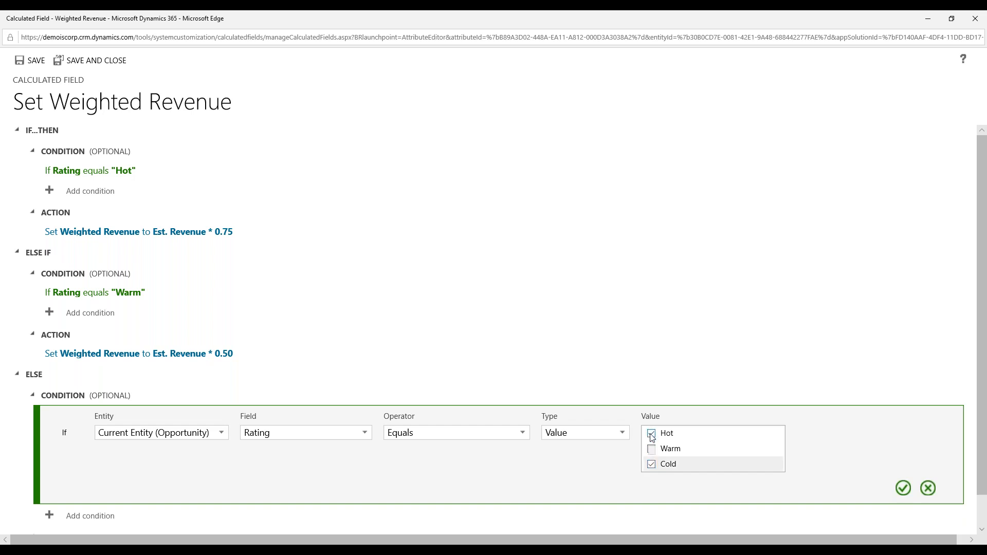
left_click(651, 434)
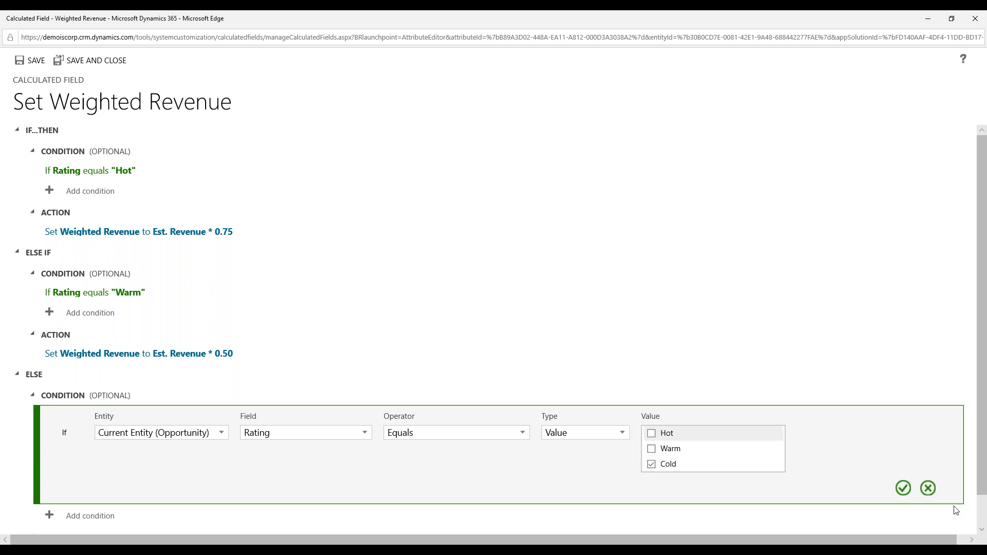
left_click(903, 489)
Step: Add a Cold action setting Weighted Revenue to estimatedvalue*0.10, and save and close the calculation and the field
left_click(82, 476)
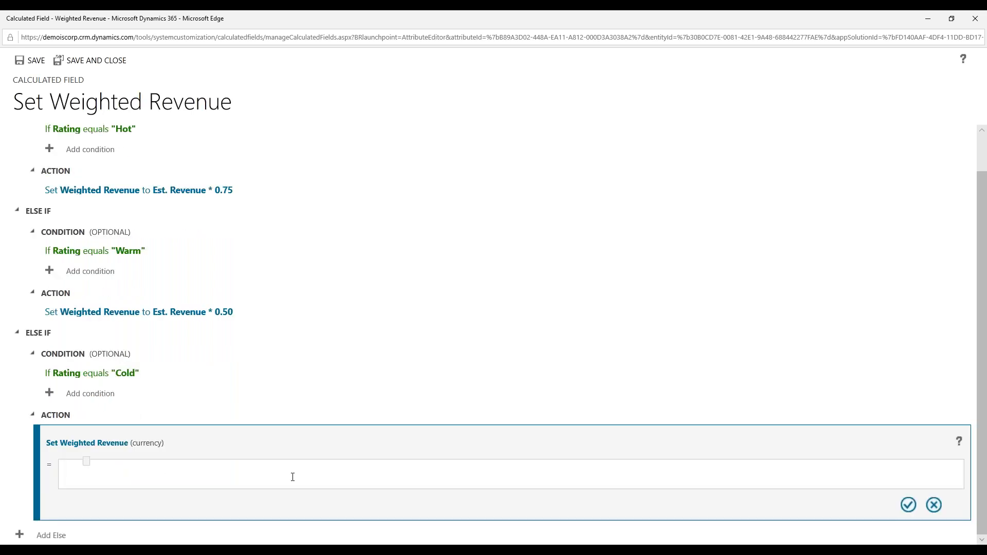
type("est")
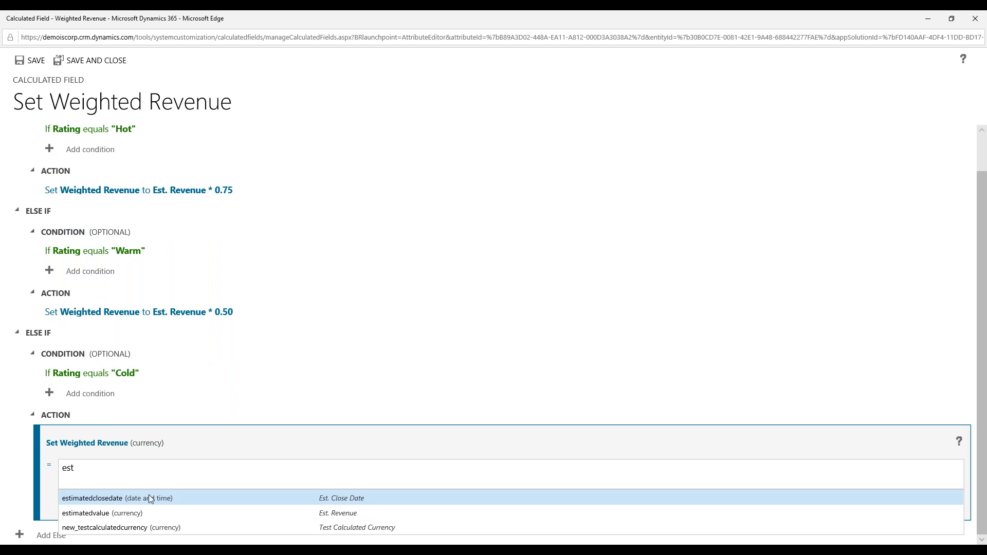
left_click(125, 514)
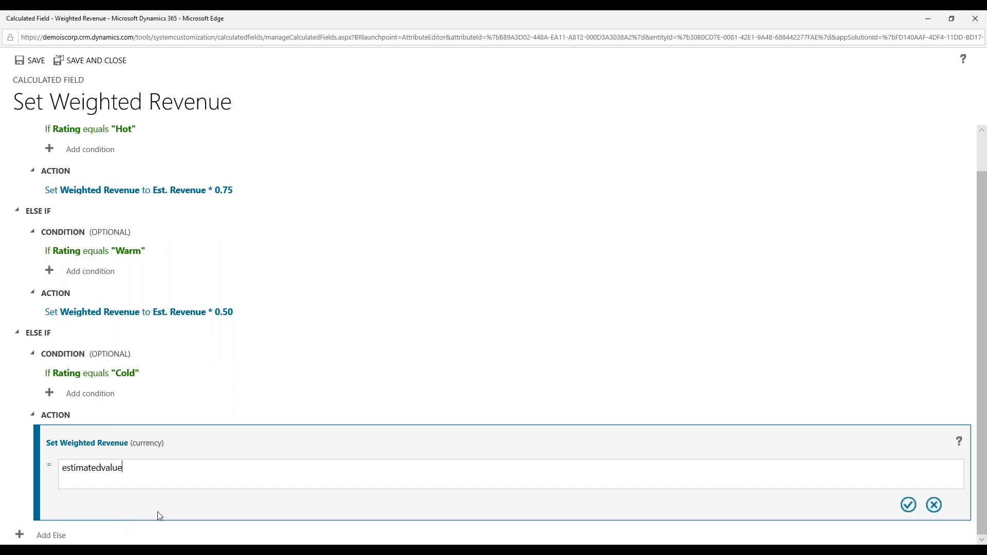
type("*")
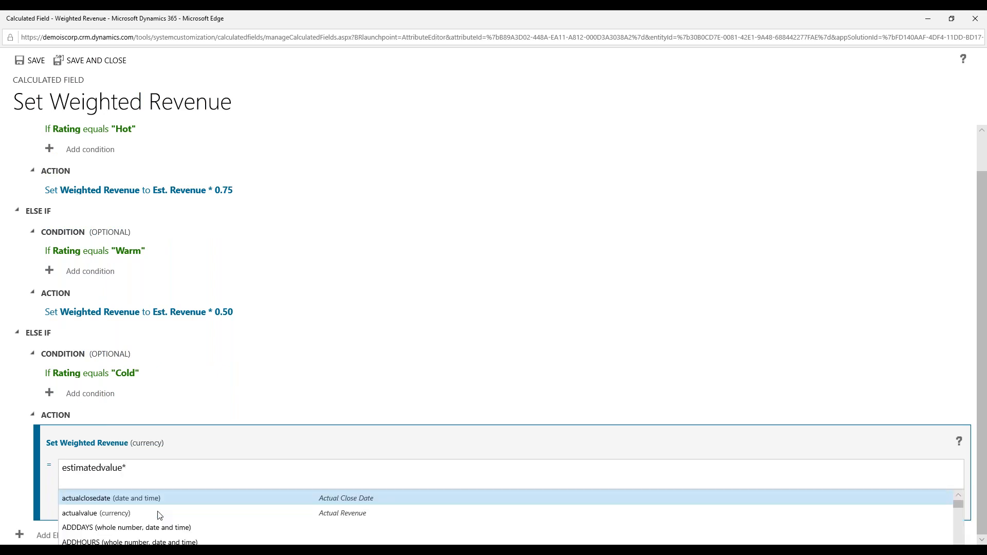
type("0..10")
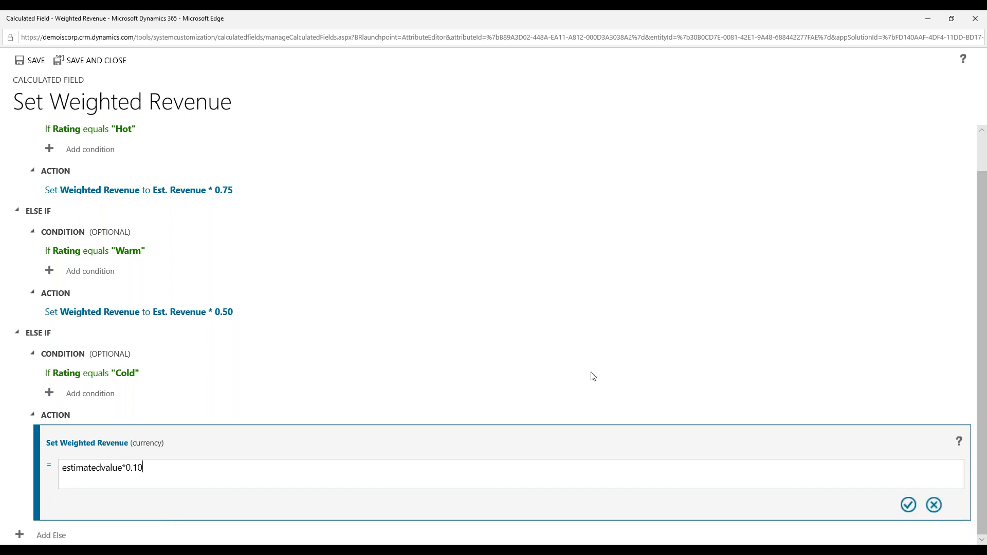
left_click(908, 505)
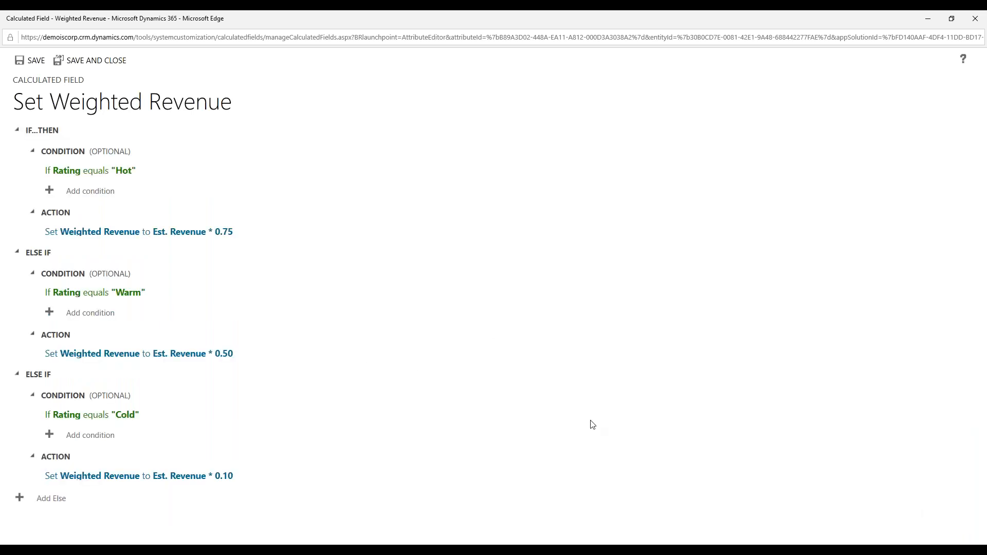
left_click(95, 61)
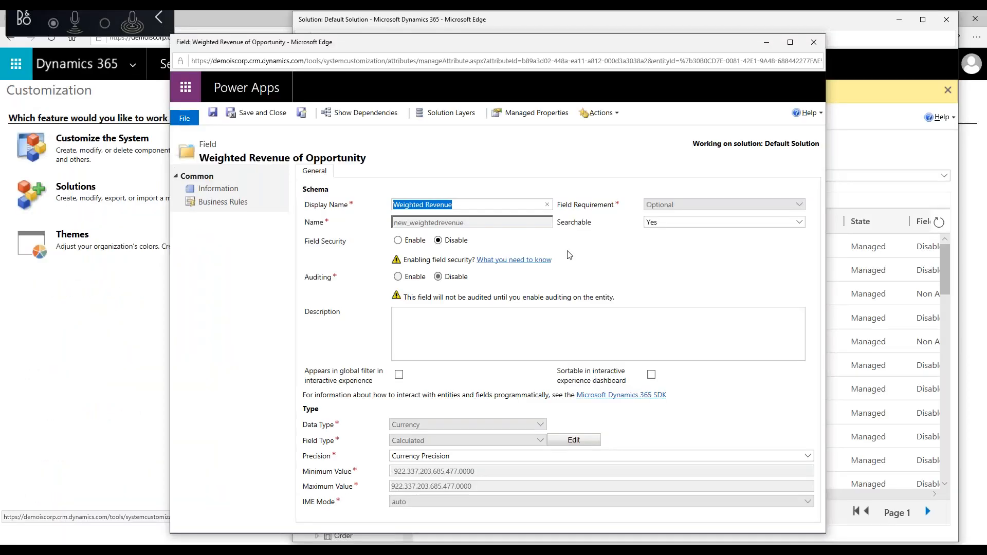
left_click(251, 117)
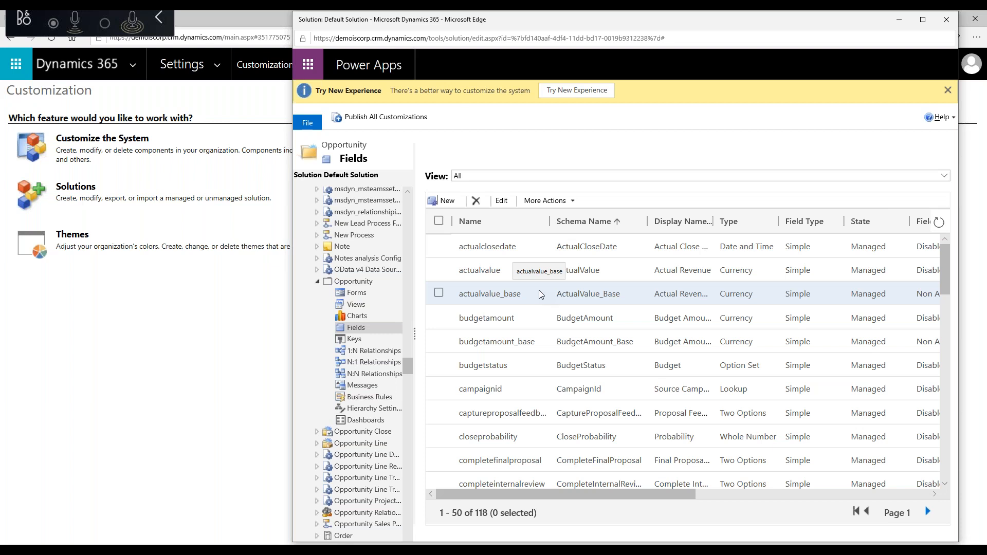
Step: Define a new Opportunity field named Follow-Up Date with data type Date and Time and field type Calculated
left_click(438, 200)
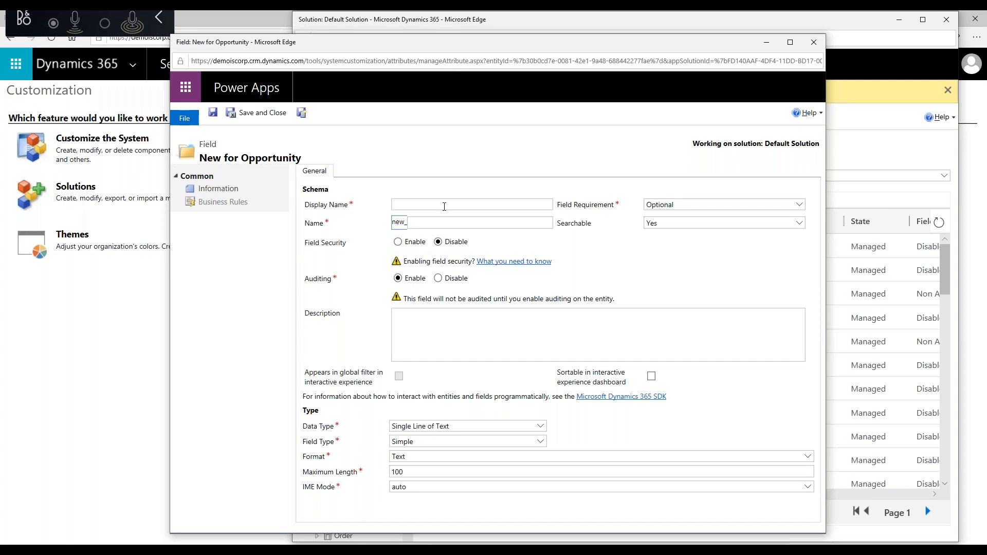
type("Follow-Up Date")
key("Tab")
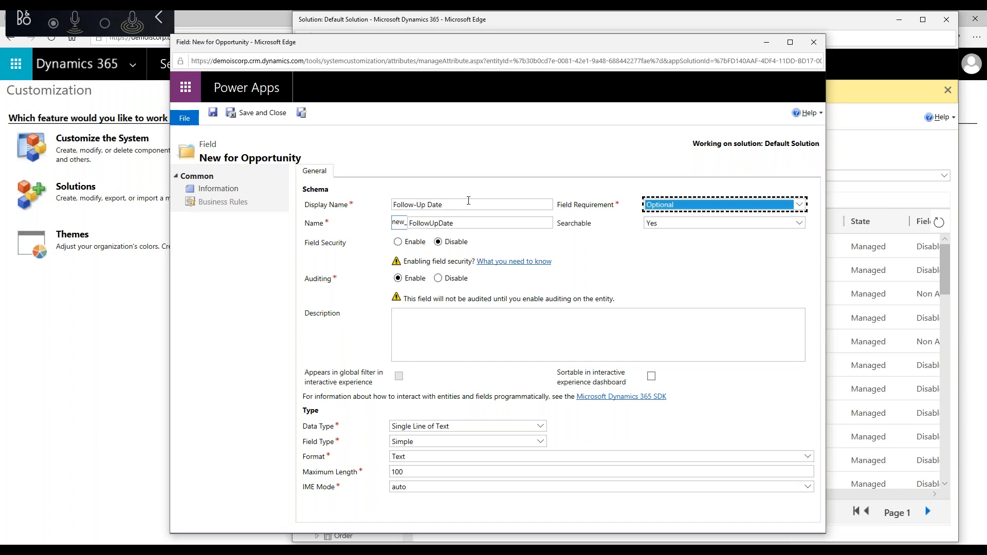
left_click(541, 427)
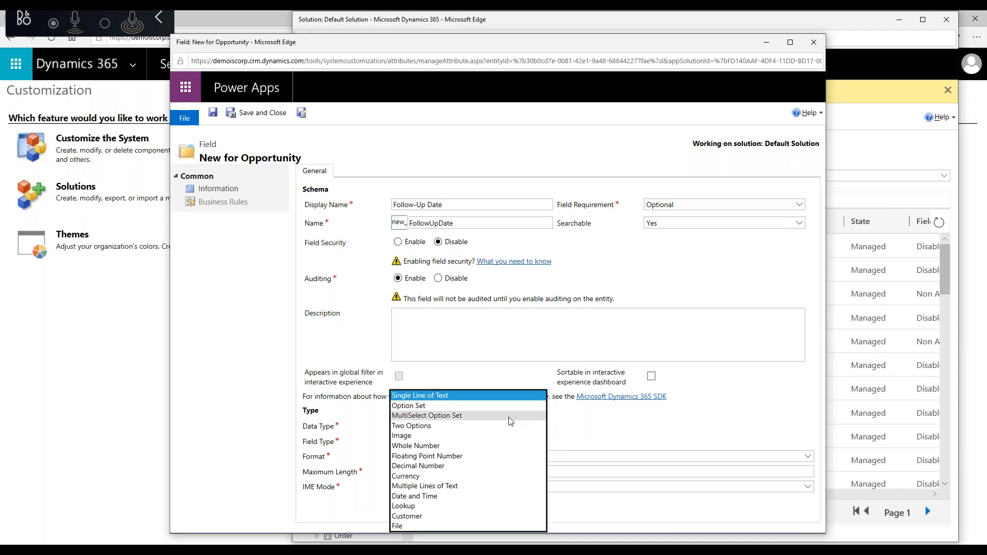
left_click(427, 496)
left_click(544, 443)
left_click(534, 452)
Step: Open the calculation editor for the Follow-Up Date field and add an action without a condition
left_click(570, 442)
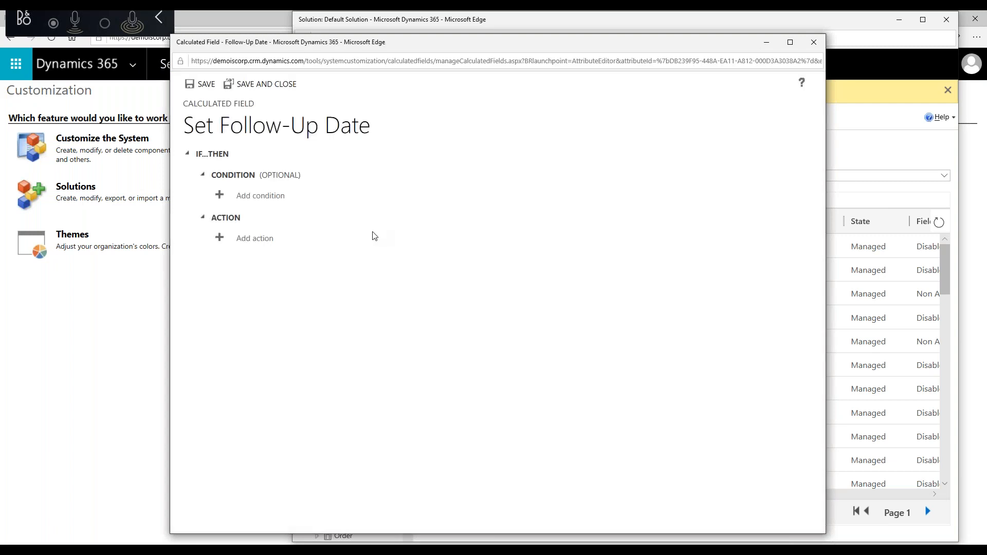
left_click(270, 241)
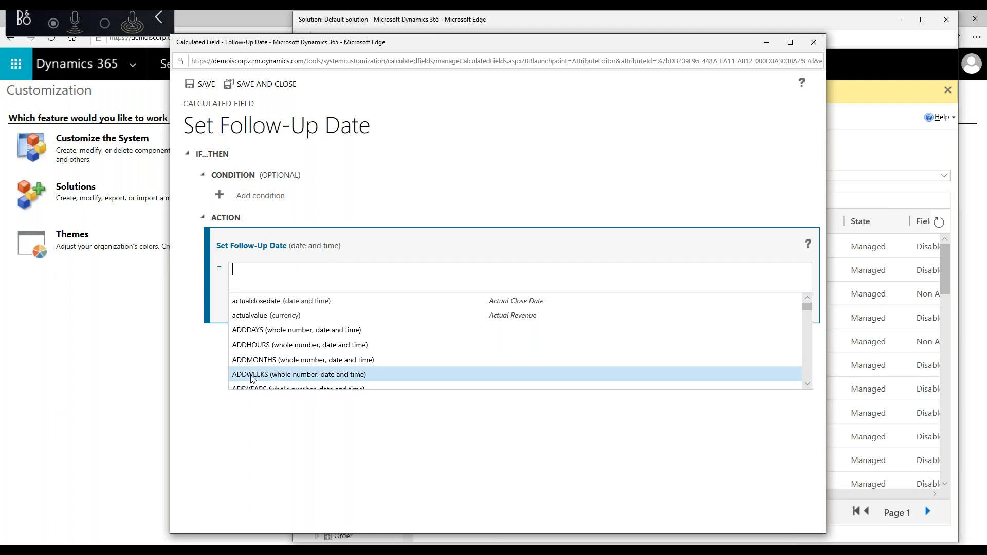
left_click(263, 378)
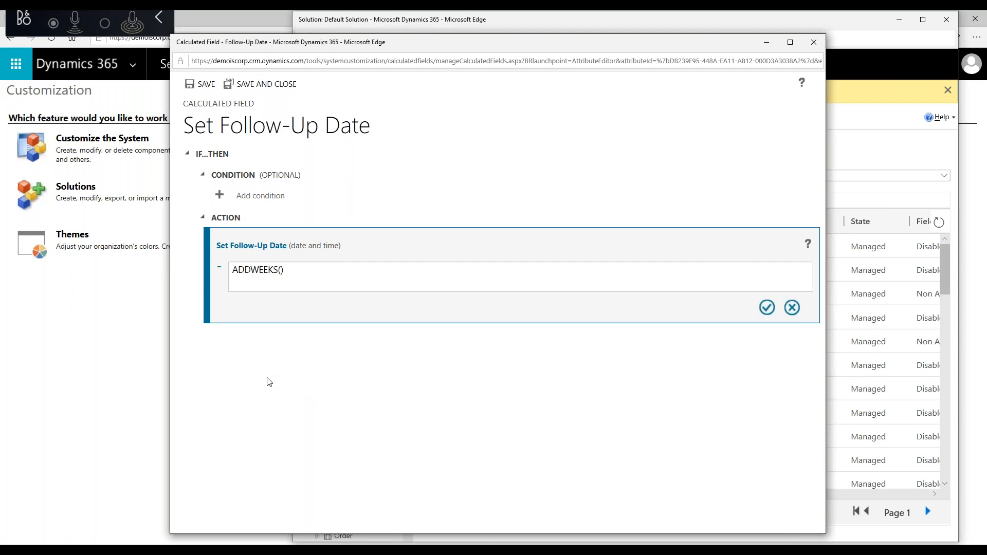
left_click_drag(321, 280, 213, 266)
key("BackSpace")
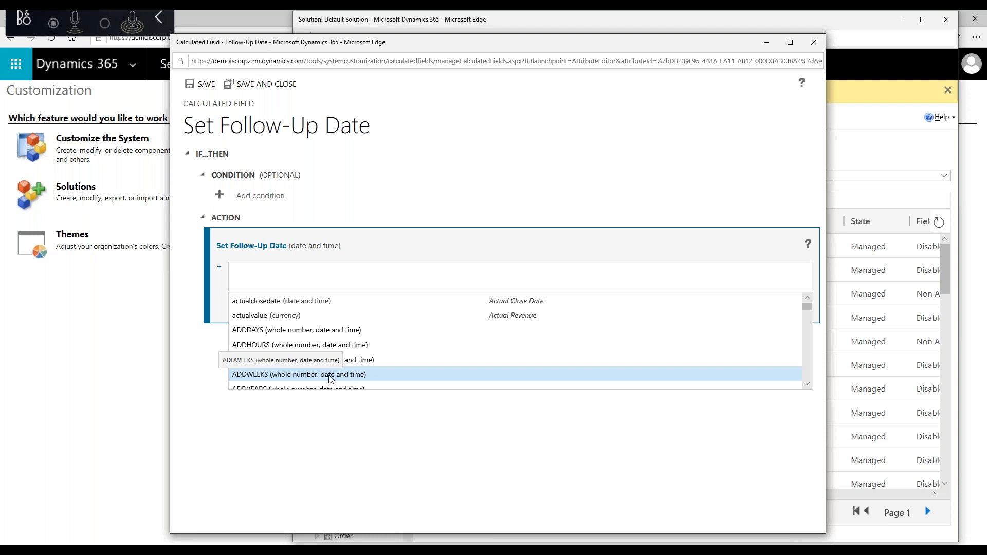
Step: Set the Follow-Up Date action to ADDWEEKS(3,createdon), and save and close the calculation and the field
left_click(282, 379)
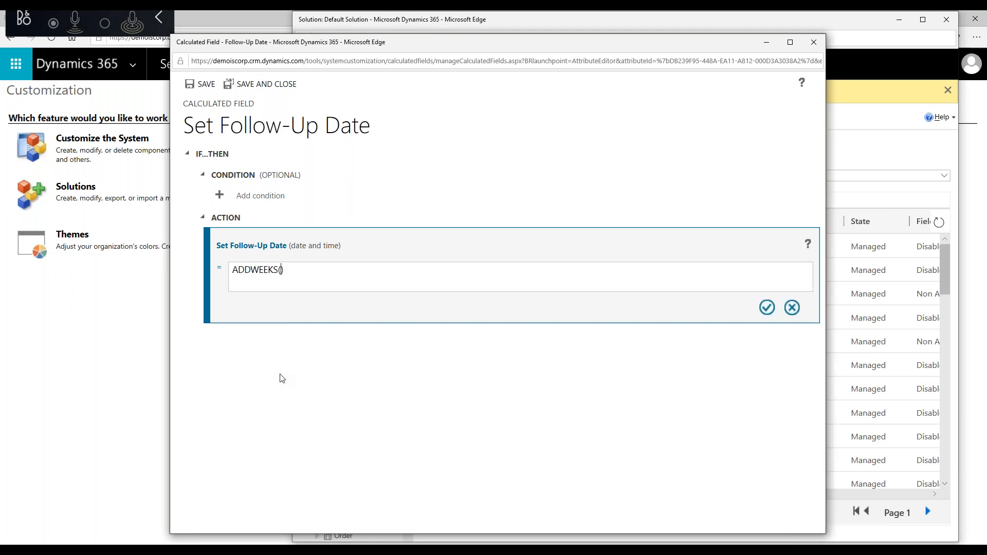
type("3,cre")
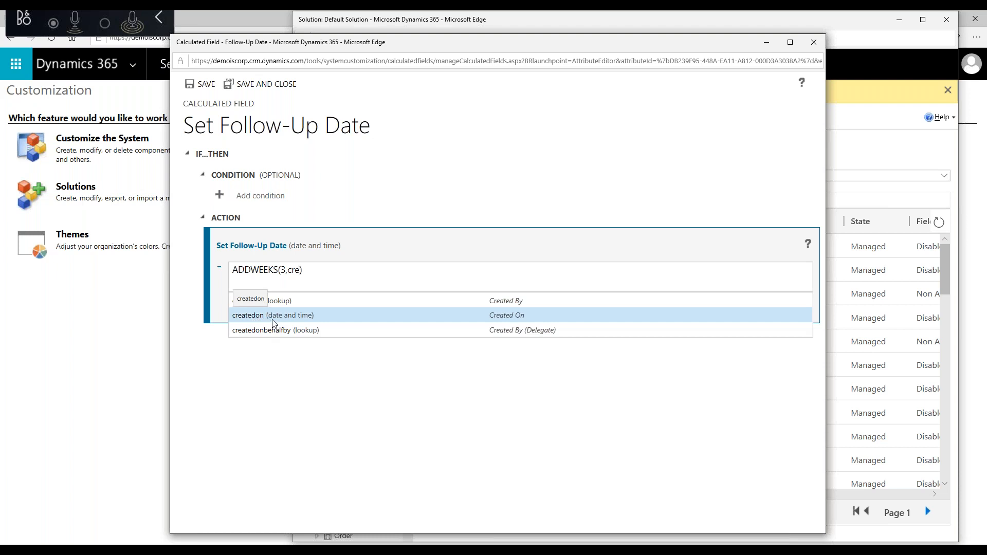
left_click(271, 319)
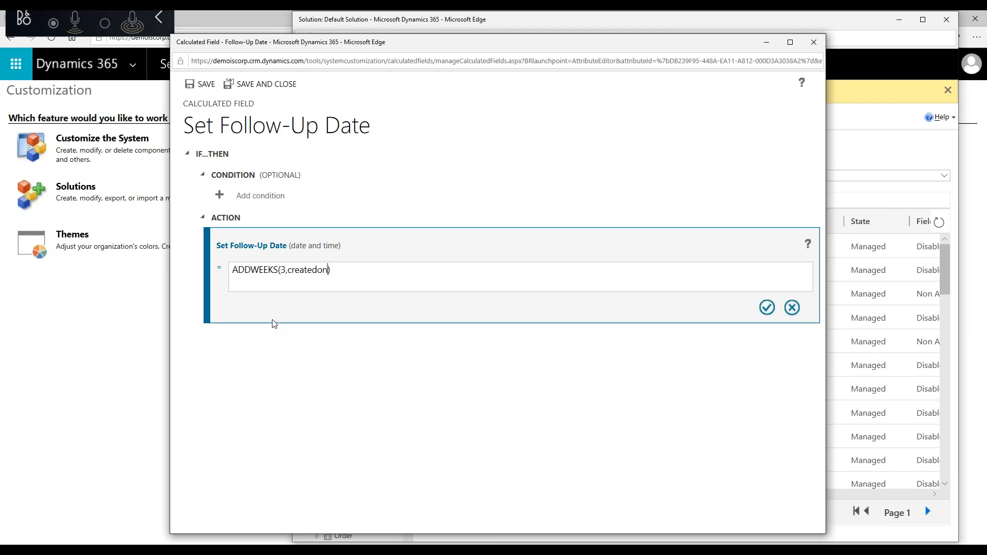
left_click(766, 308)
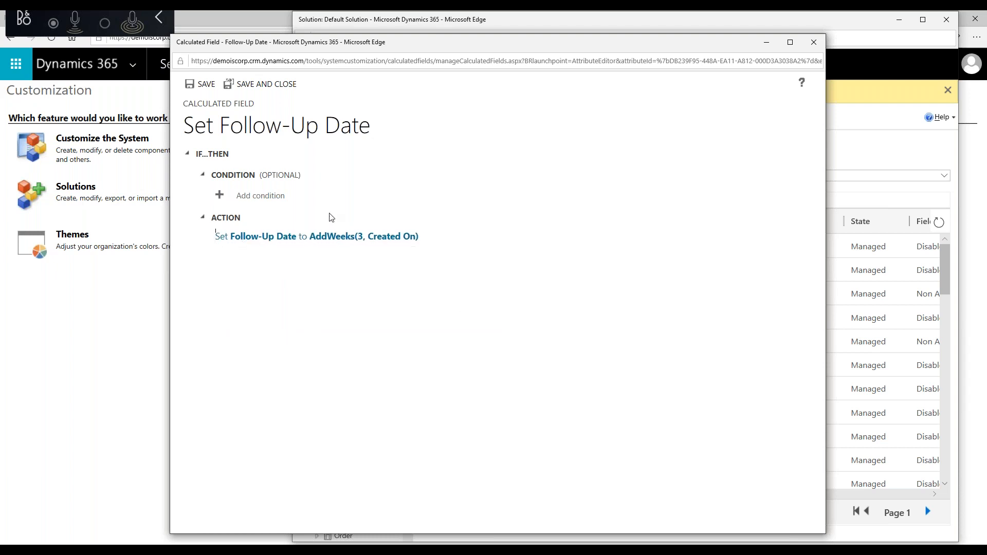
left_click(269, 85)
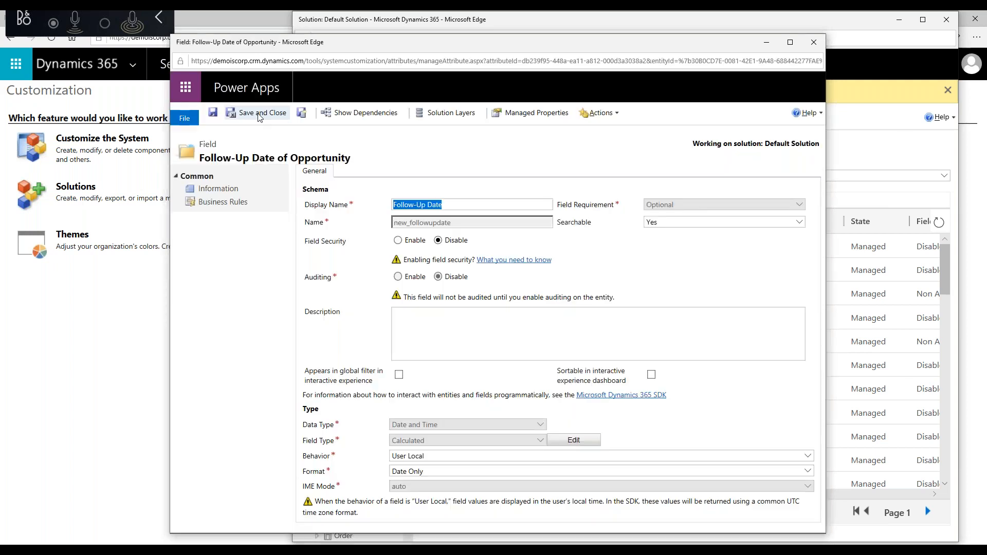
left_click(259, 113)
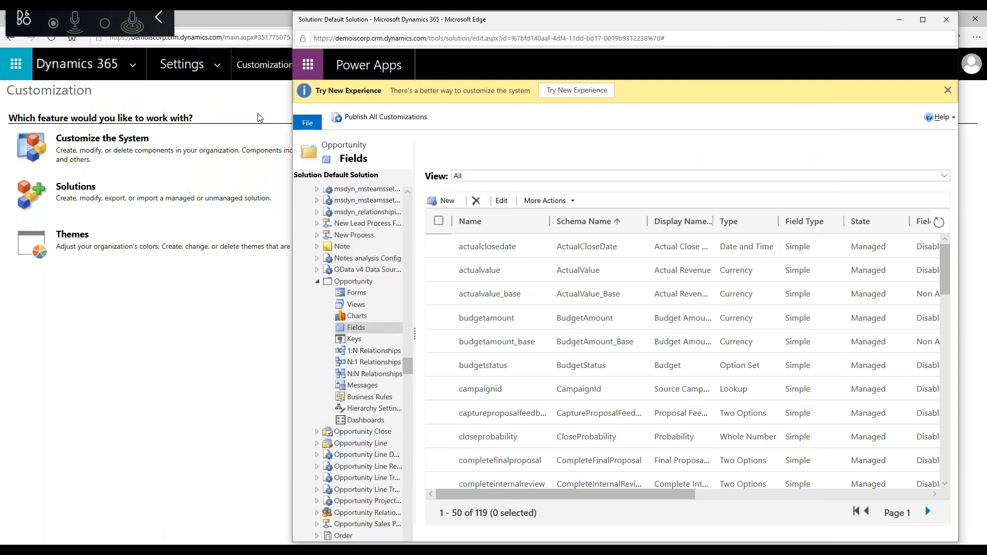
Step: Define a calculated Single Line of Text field named Opportunity Priority Level on Opportunity, and open its calculation editor
left_click(443, 201)
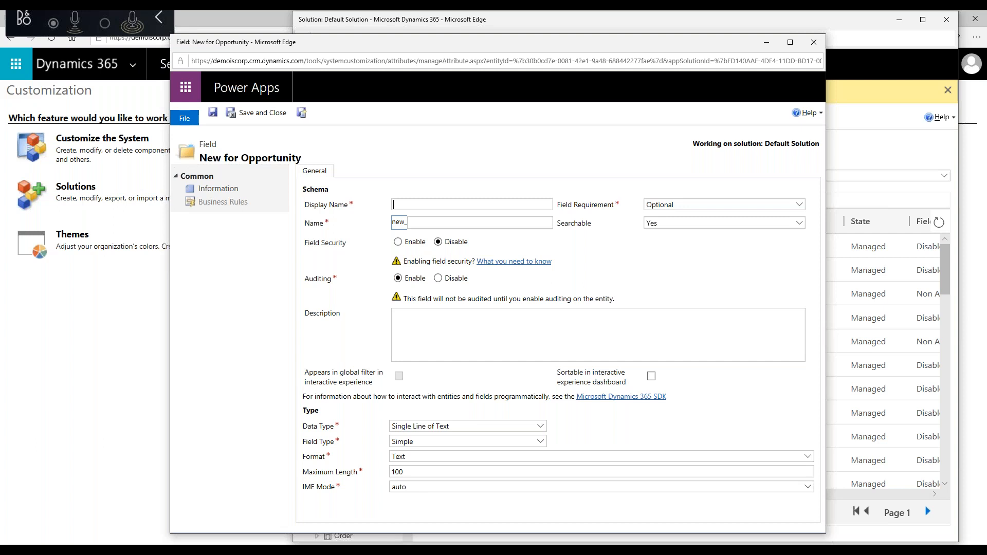
type("Opportunity Priority Level")
key("Tab")
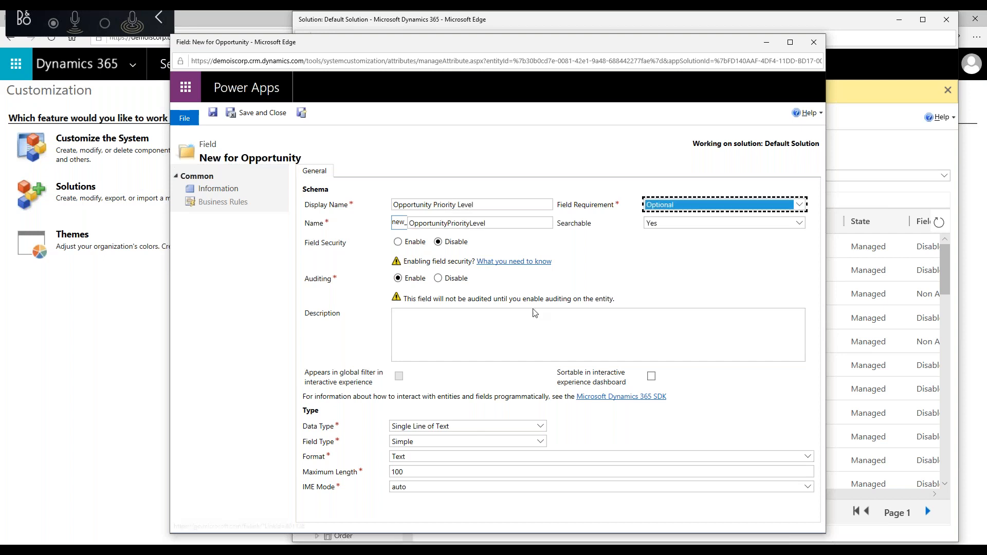
left_click(538, 429)
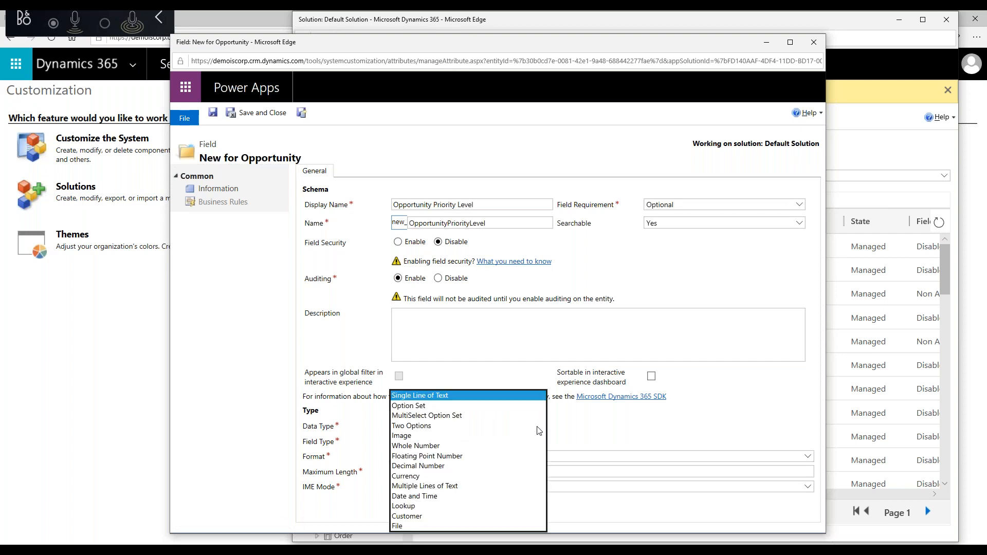
left_click(449, 400)
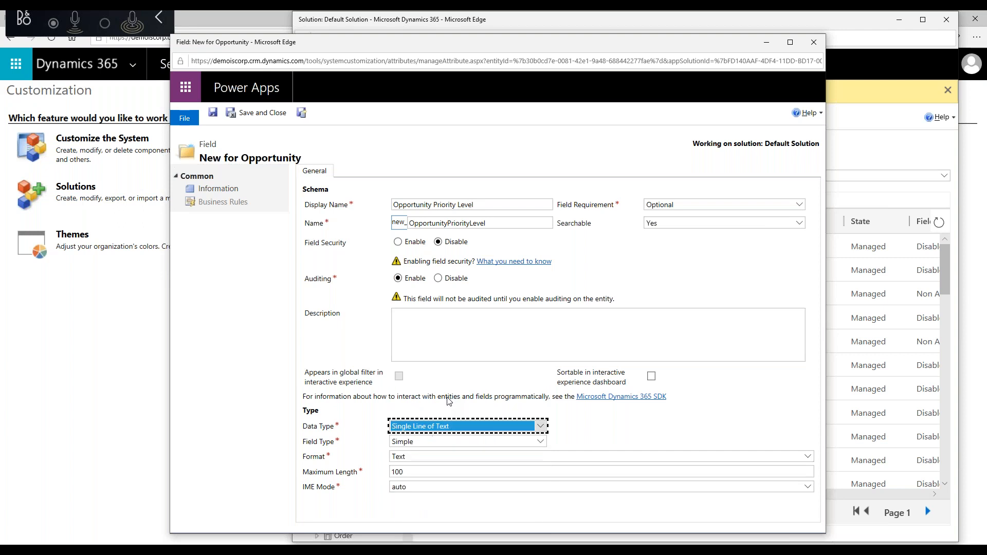
left_click(539, 442)
left_click(522, 452)
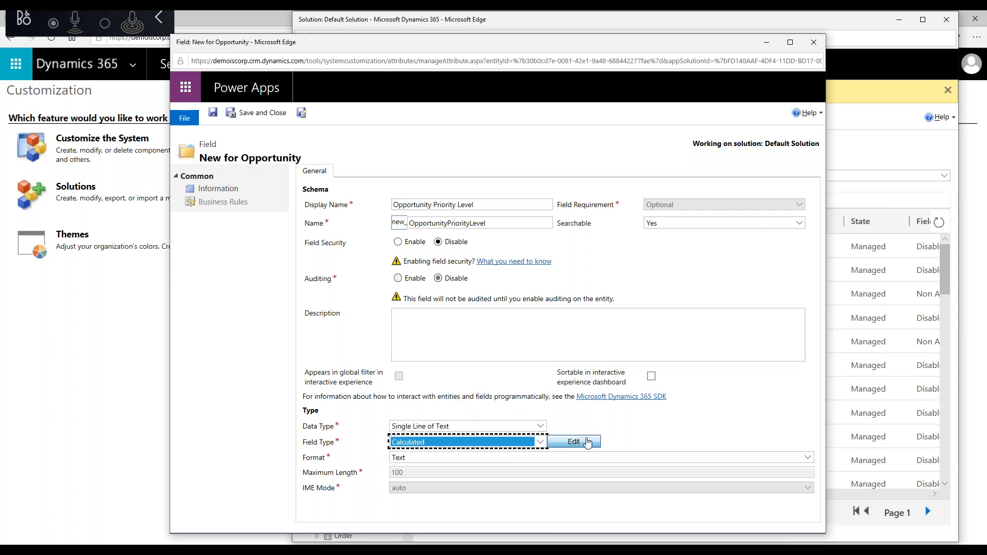
left_click(577, 443)
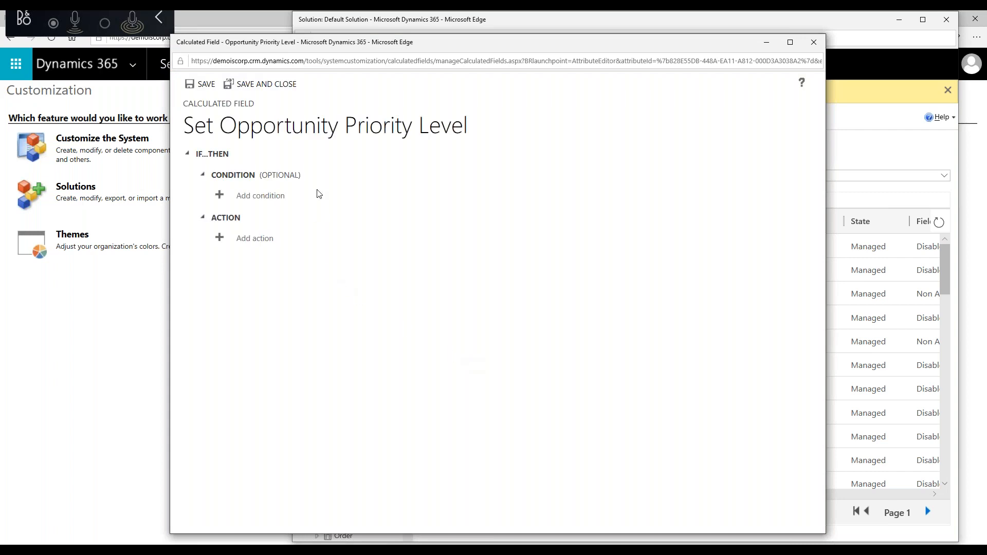
Step: Add a condition that Est. Revenue is greater than or equal to the value 2500
left_click(275, 199)
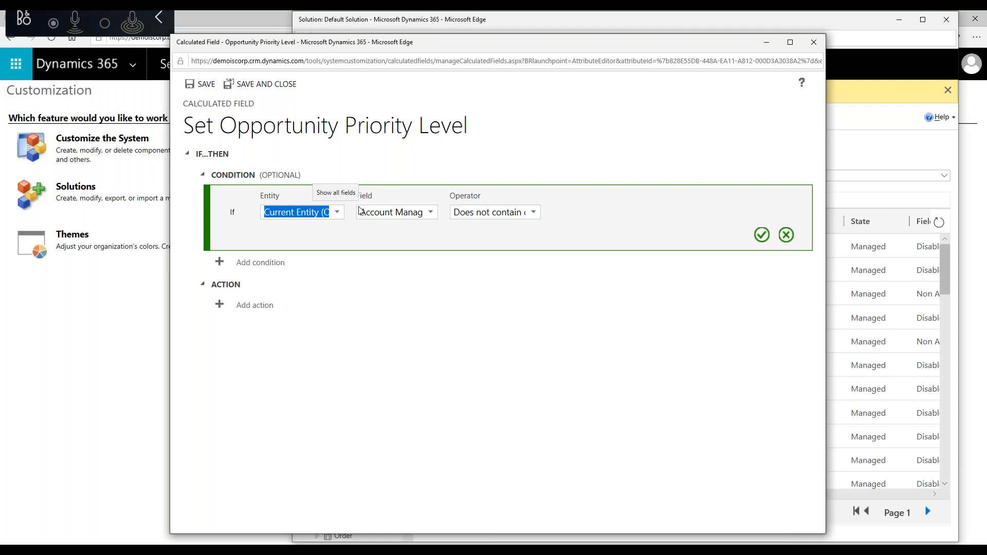
left_click(430, 214)
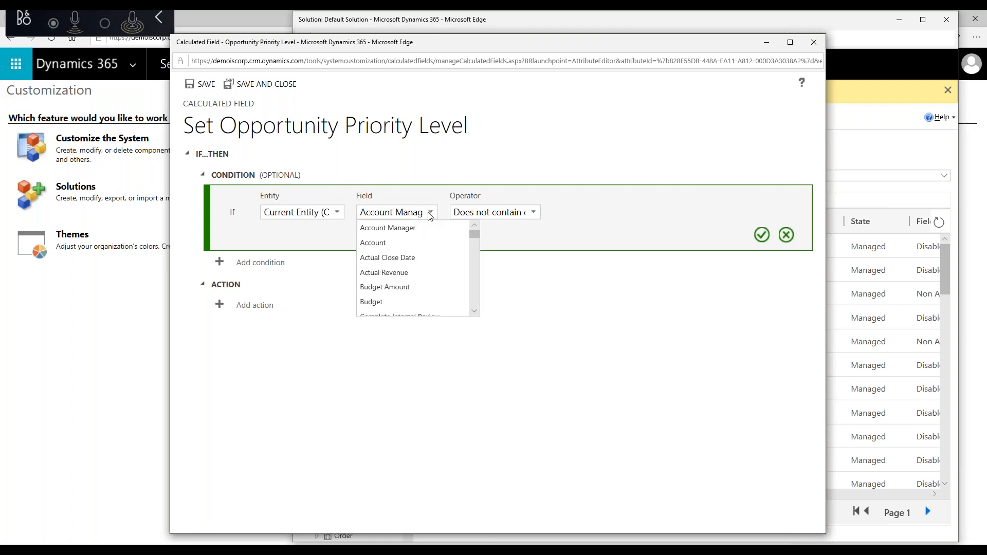
scroll(398, 286, "down", 5)
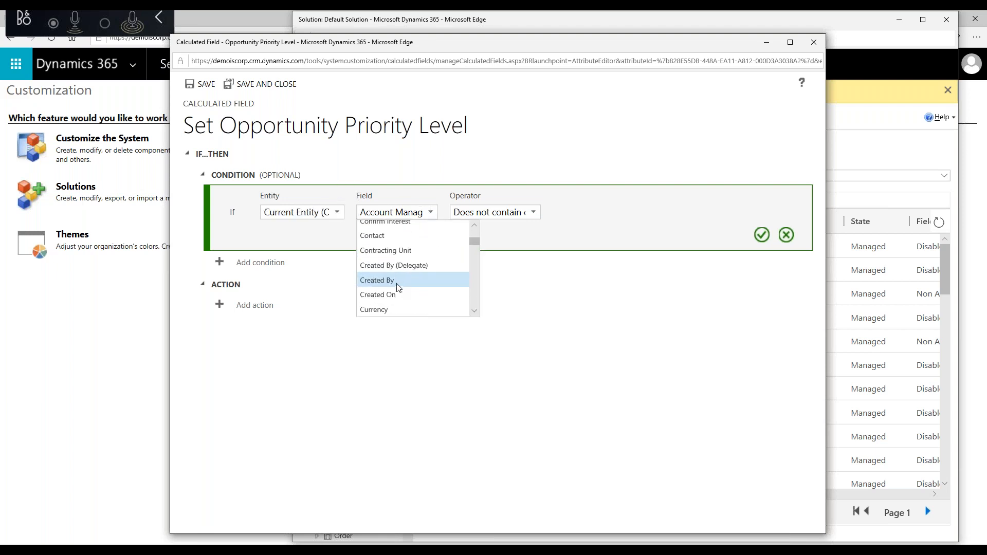
scroll(396, 286, "down", 1)
left_click(385, 282)
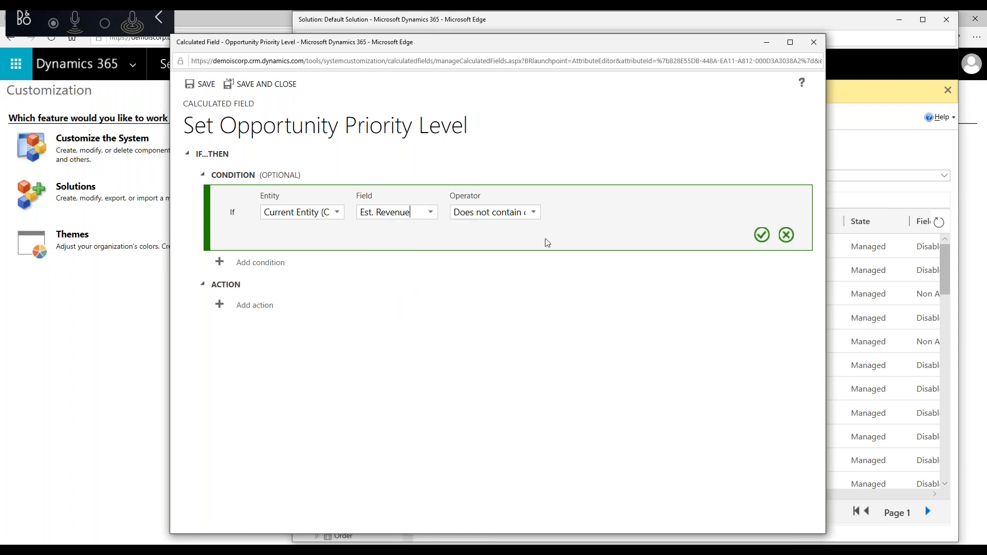
left_click(534, 213)
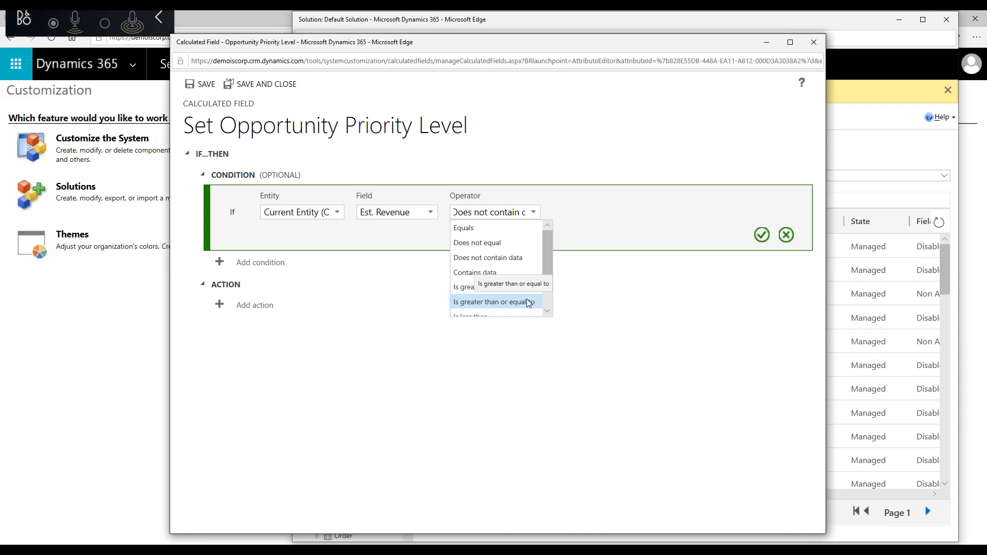
scroll(512, 300, "down", 1)
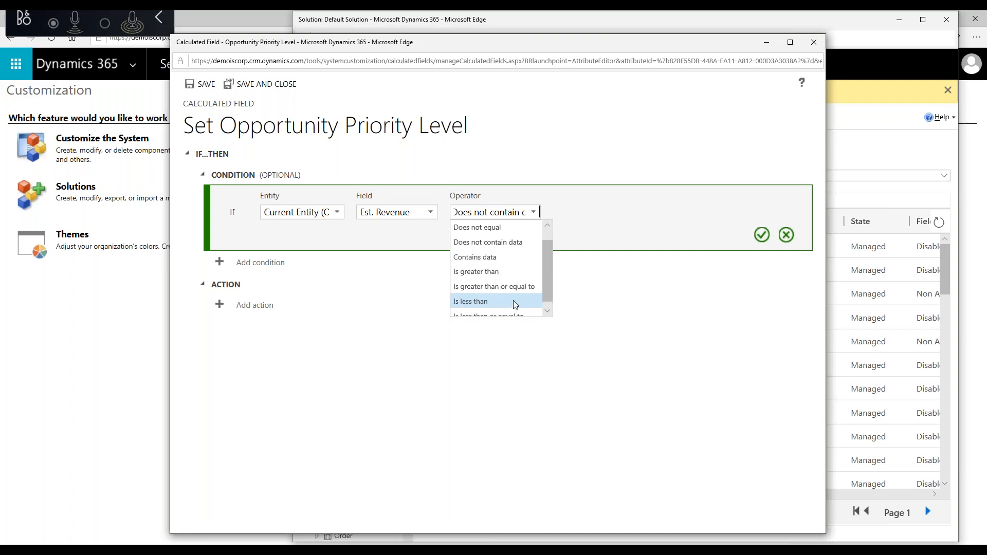
left_click(484, 287)
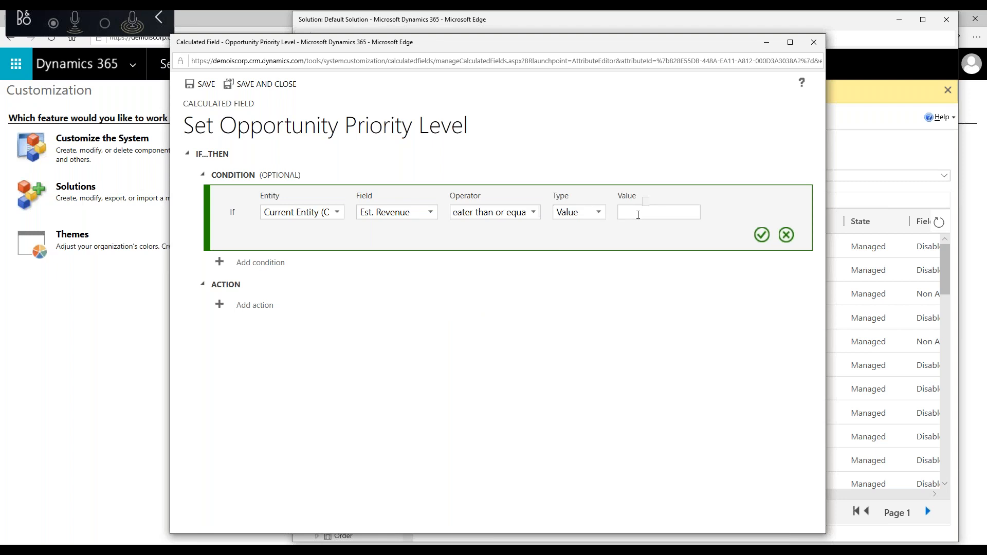
left_click(598, 213)
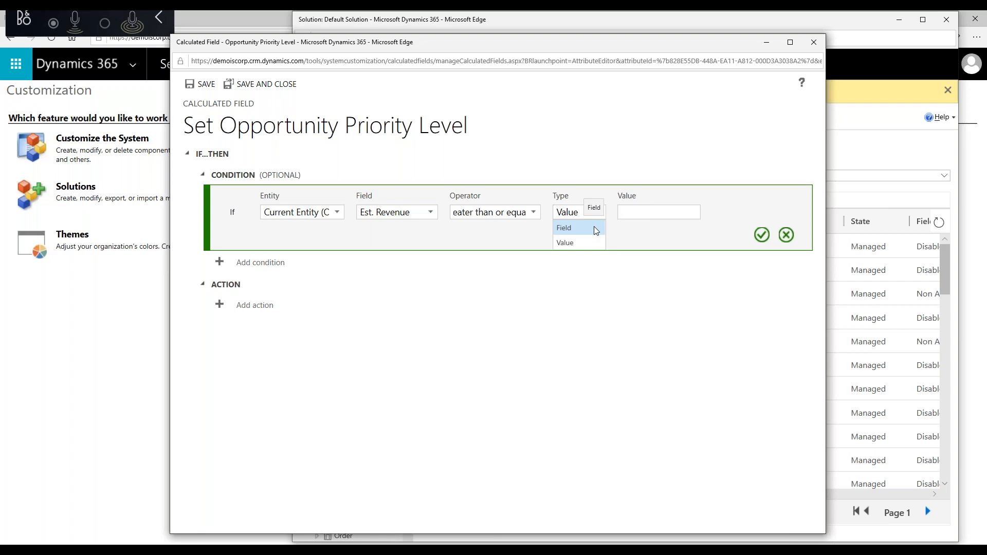
left_click(635, 212)
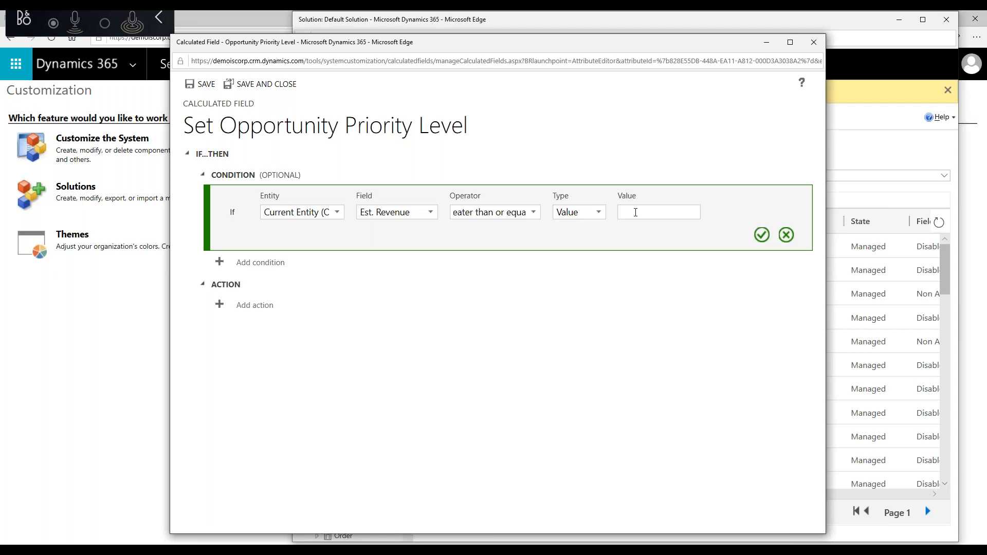
type("2500")
left_click(762, 236)
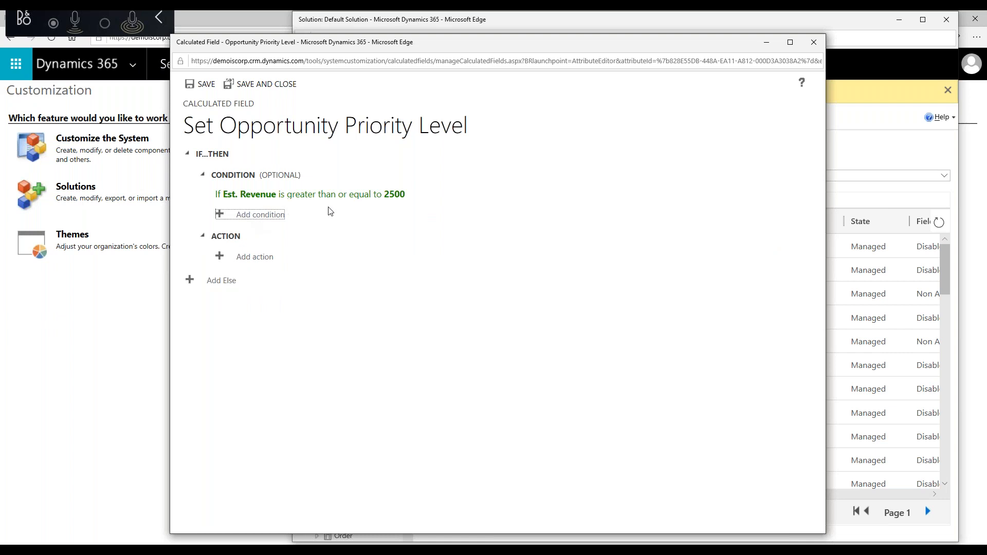
Step: Add an action for this condition that sets Opportunity Priority Level to "High Priority"
left_click(269, 259)
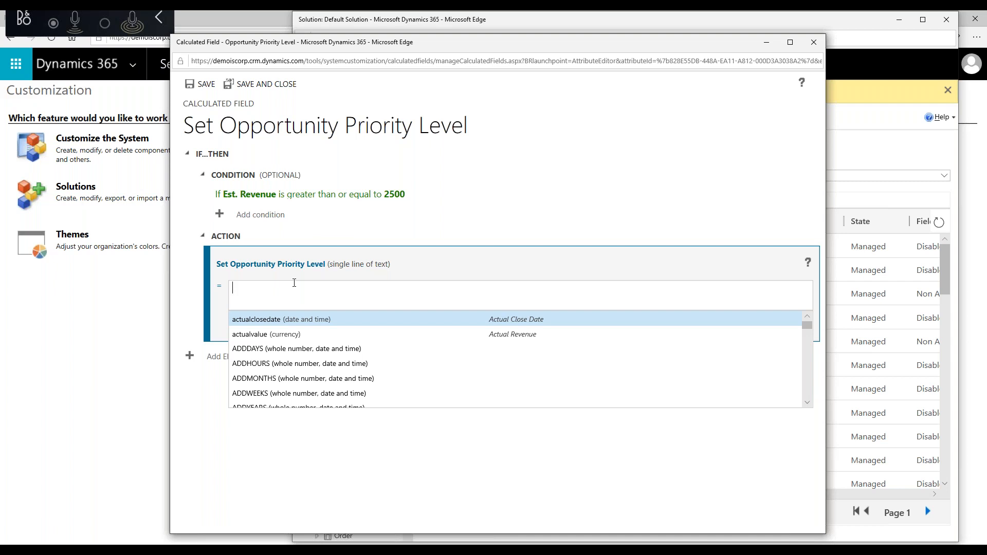
type("\"High")
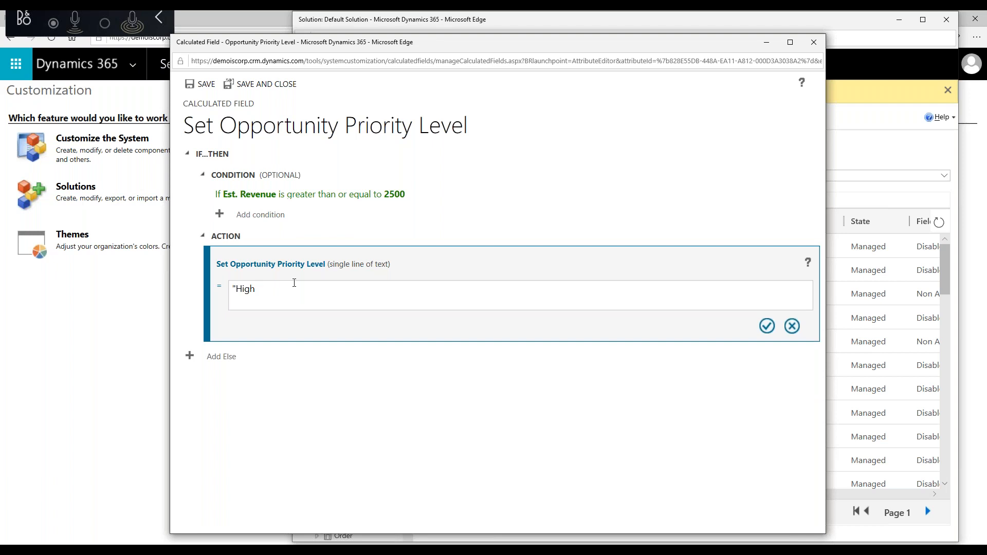
type(" Priority\"")
left_click(756, 278)
left_click(767, 331)
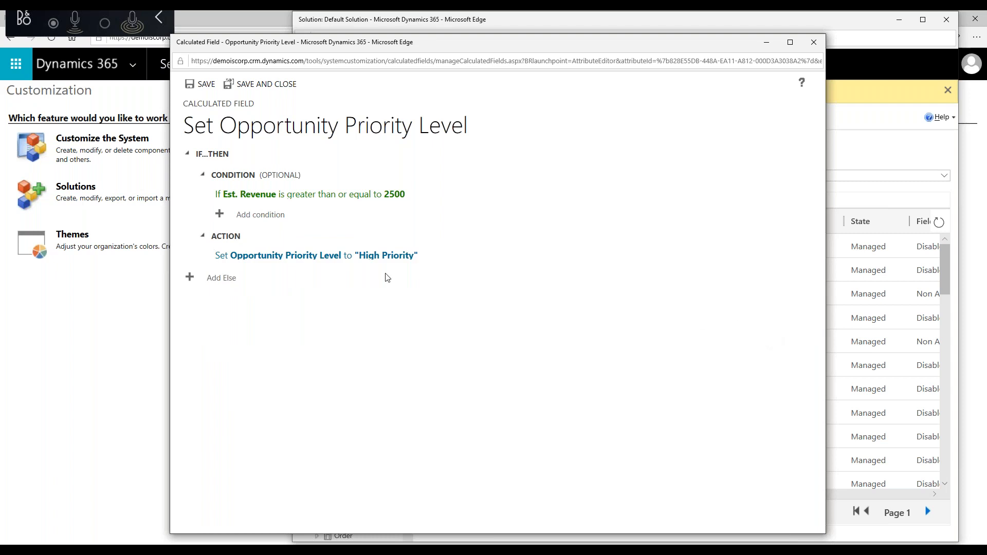
Step: Add an Else action setting Opportunity Priority Level to "Regular", and save and close the calculation and the field
left_click(216, 279)
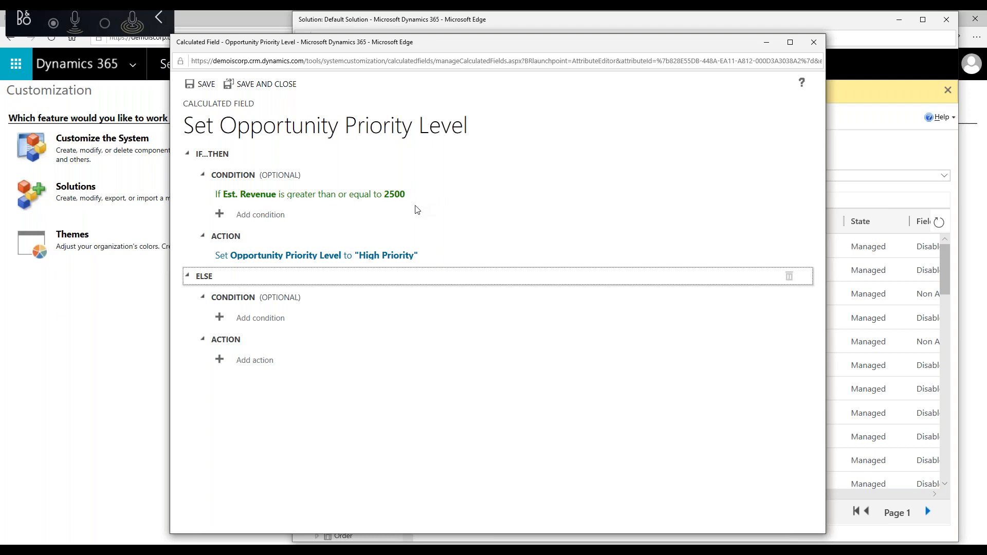
left_click(264, 363)
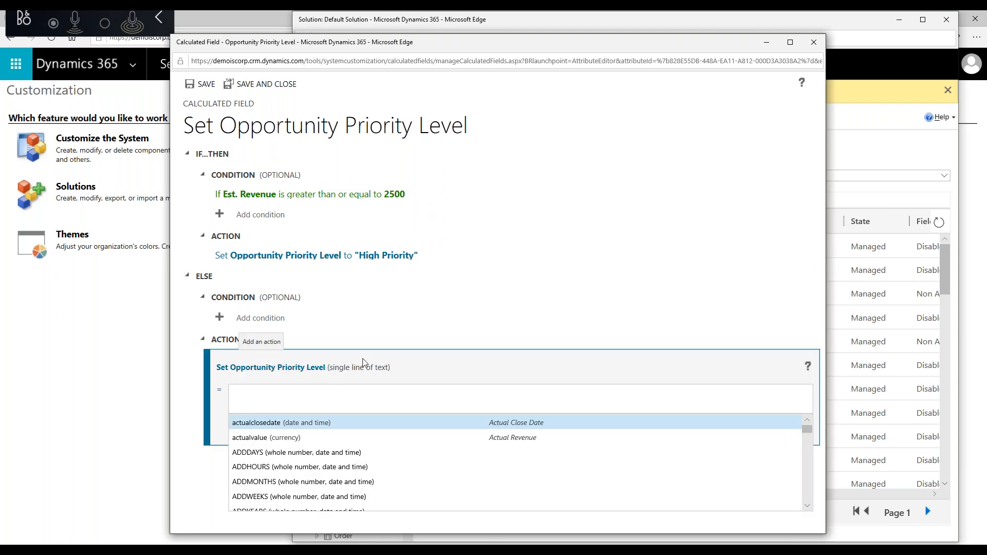
type("\"Regular\"")
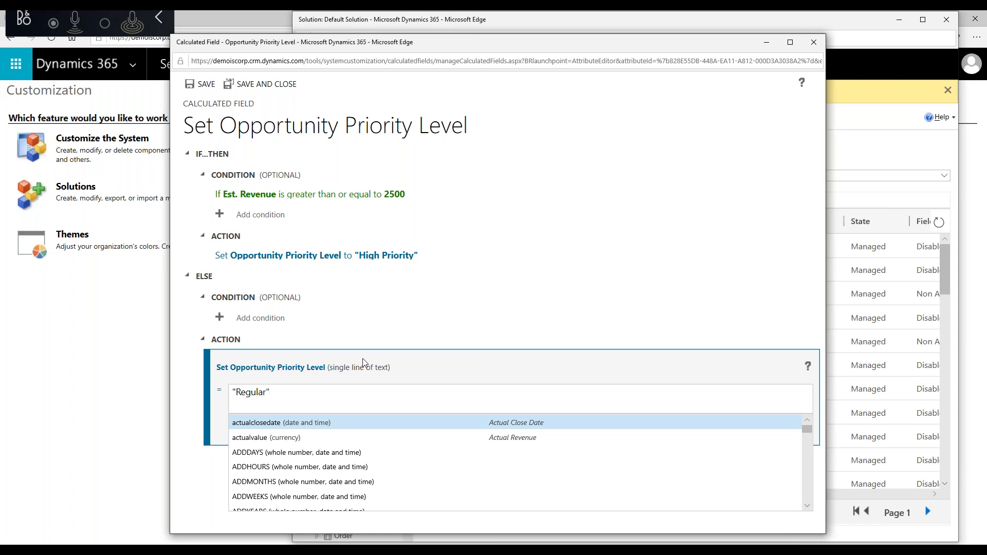
left_click(489, 359)
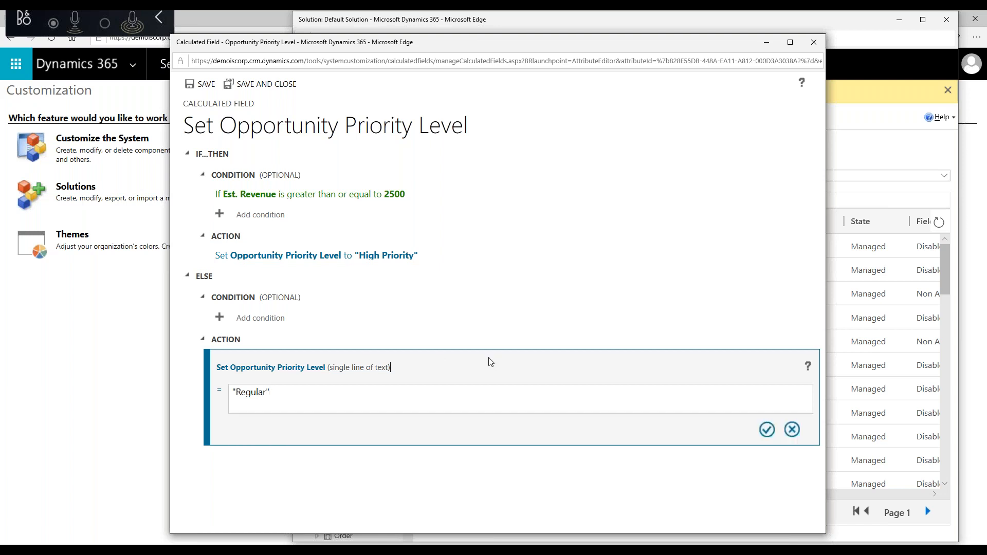
left_click(767, 430)
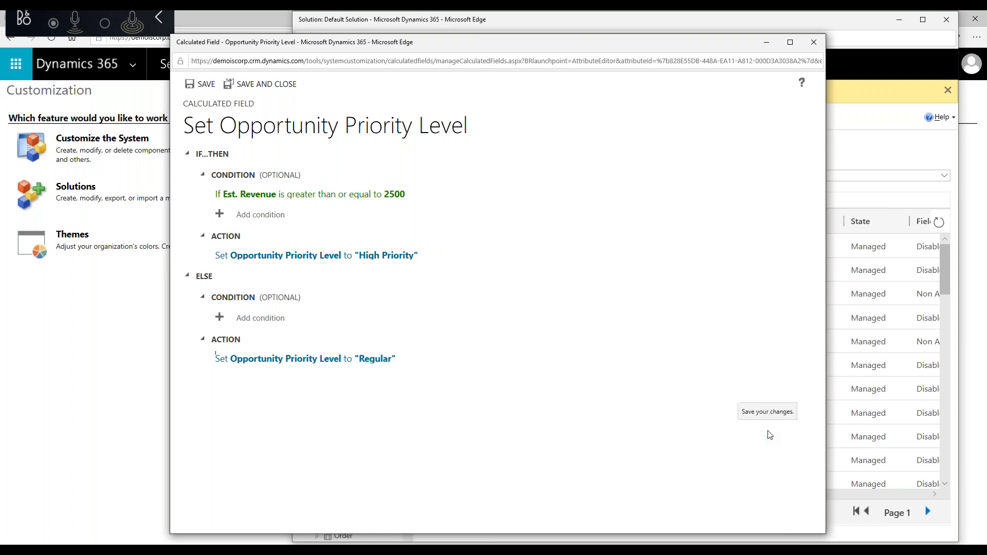
left_click(255, 85)
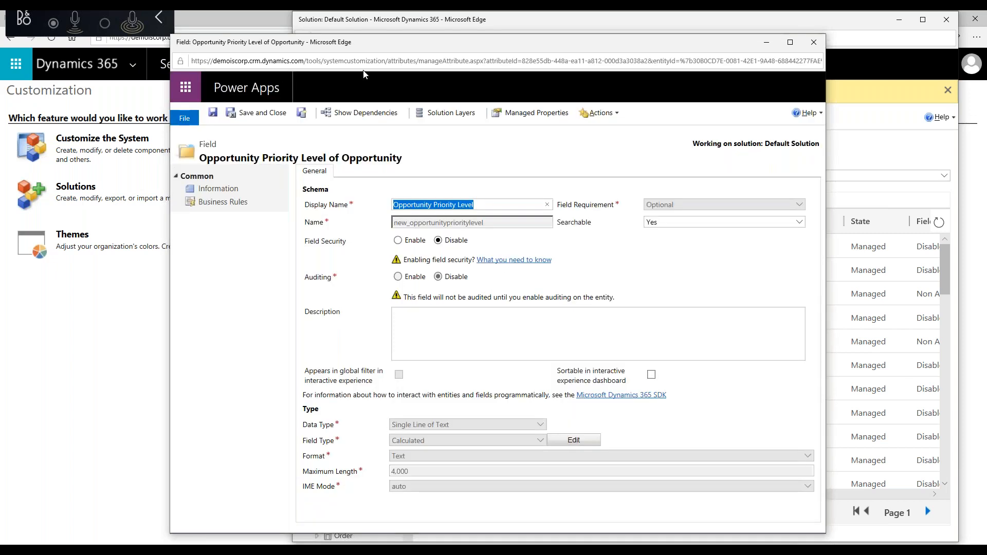
left_click(237, 118)
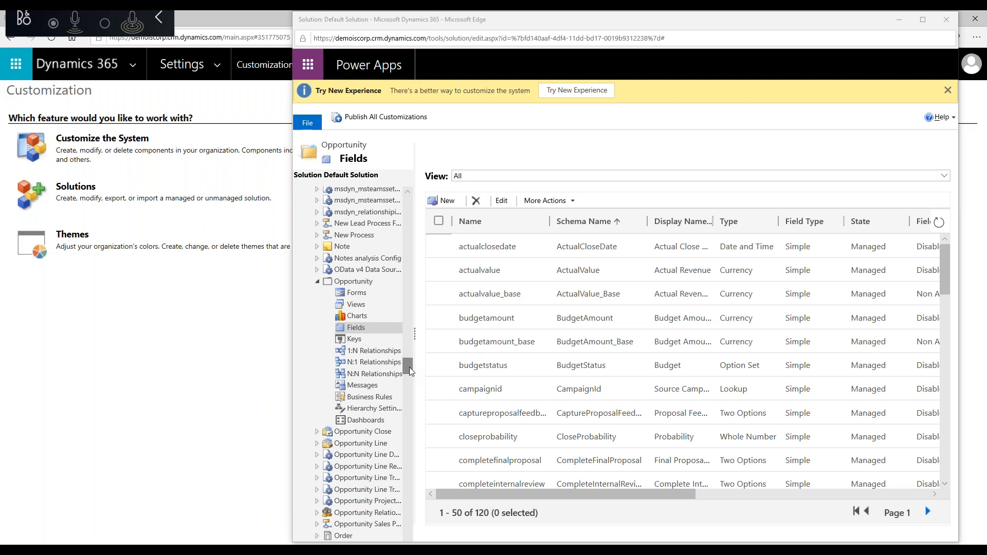
Step: Open the Opportunity entity's main form named Opportunity in the form editor
left_click(359, 294)
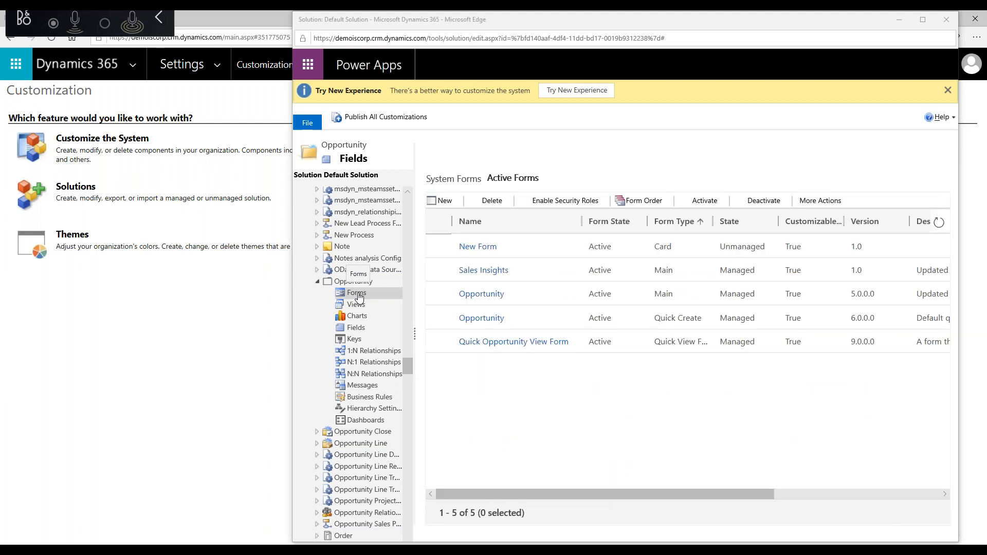
left_click(480, 297)
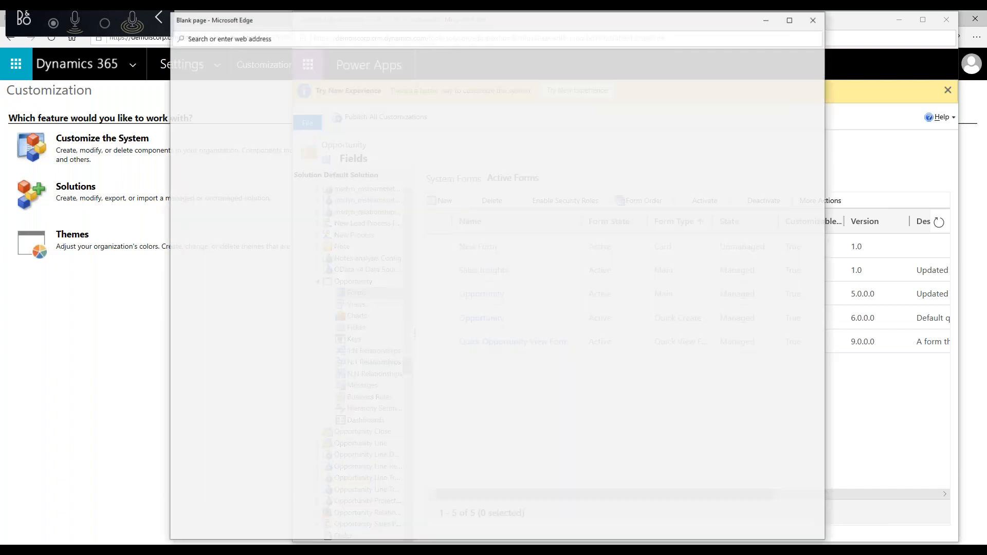
left_click_drag(565, 21, 596, 23)
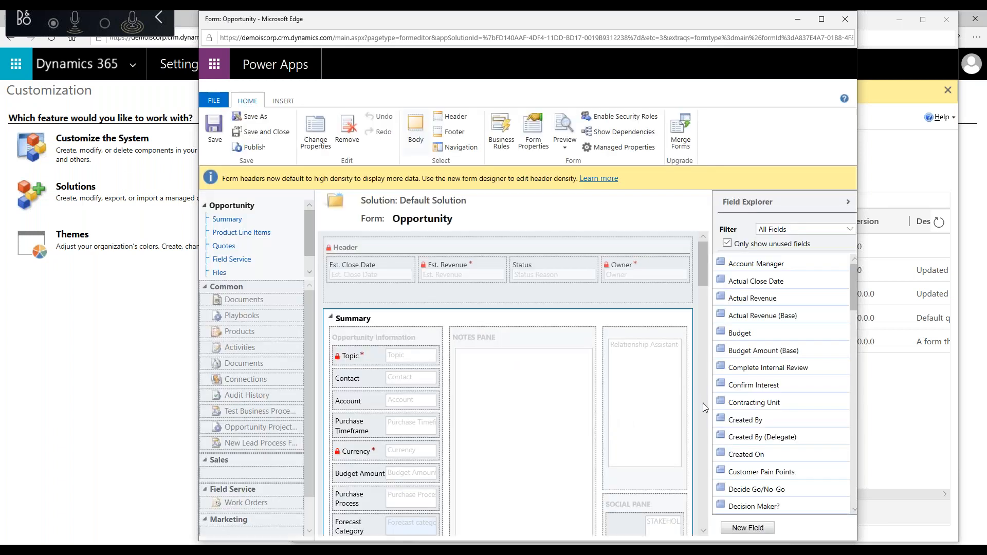
Step: Place the Follow-Up Date field between Account and Purchase Timeframe in the Opportunity Information section of the form
scroll(702, 403, "down", 3)
scroll(695, 411, "down", 3)
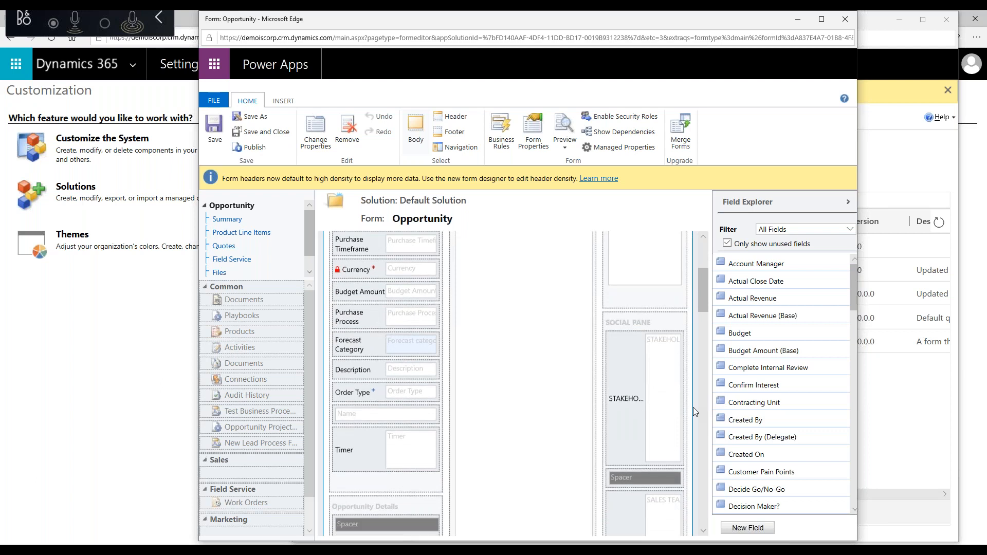
scroll(695, 412, "up", 1)
scroll(694, 412, "up", 3)
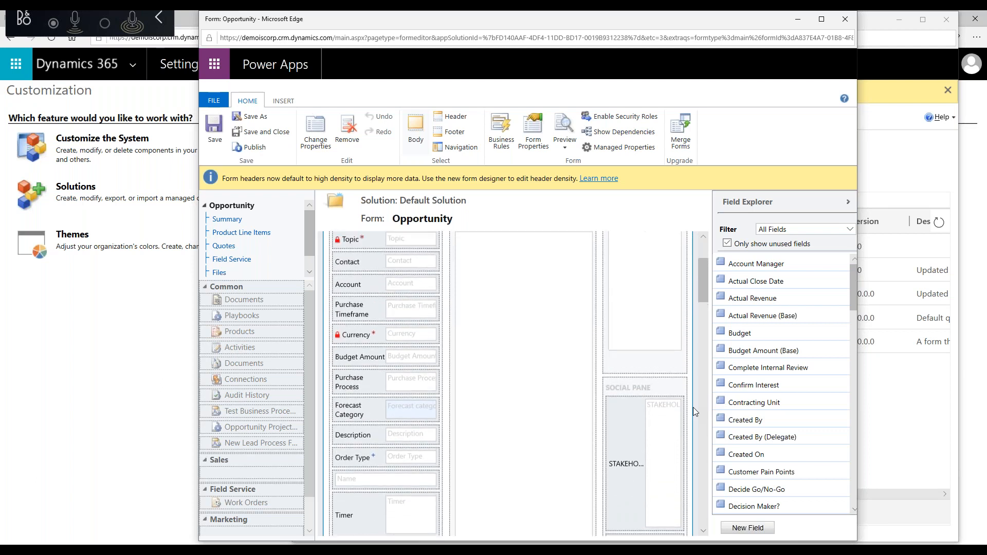
scroll(824, 423, "down", 3)
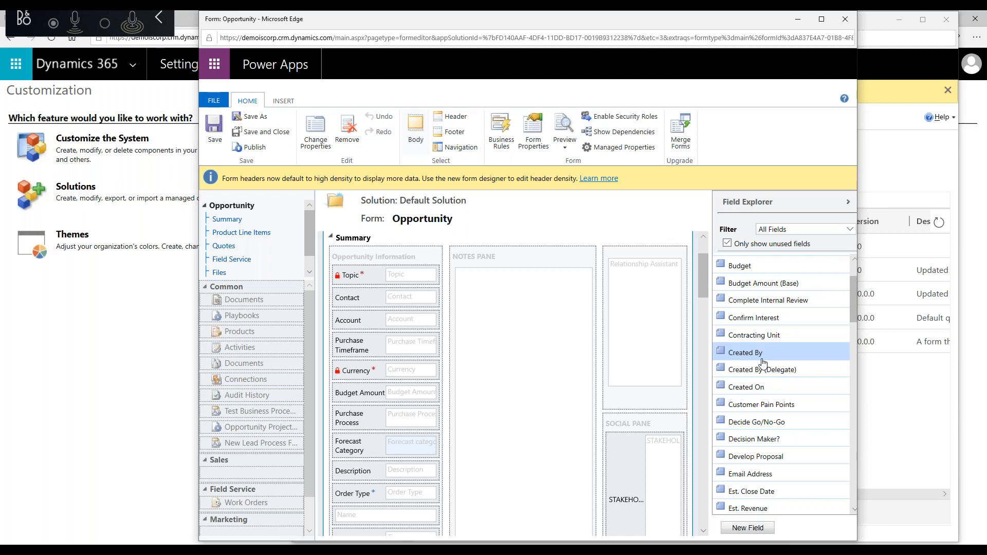
scroll(785, 432, "down", 9)
scroll(785, 433, "down", 4)
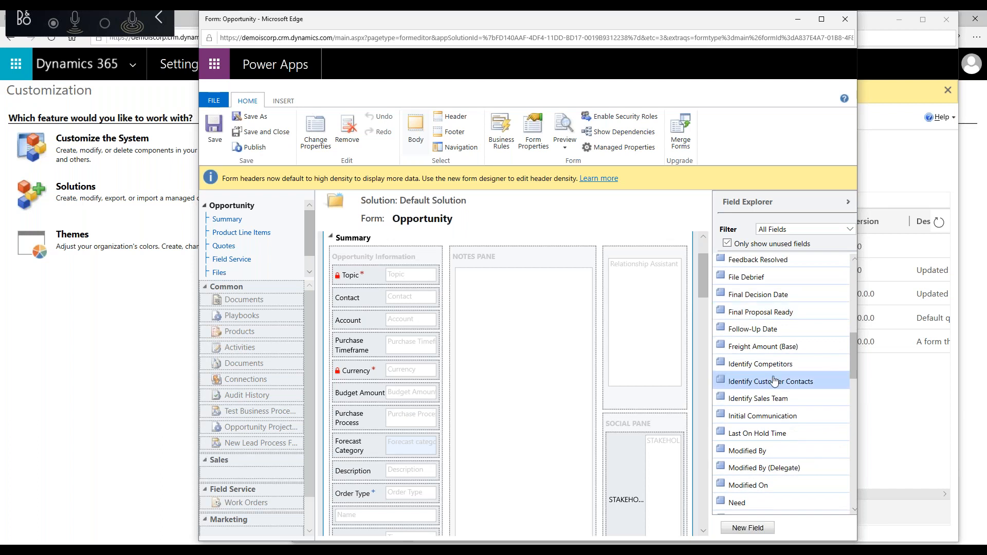
left_click_drag(755, 329, 396, 343)
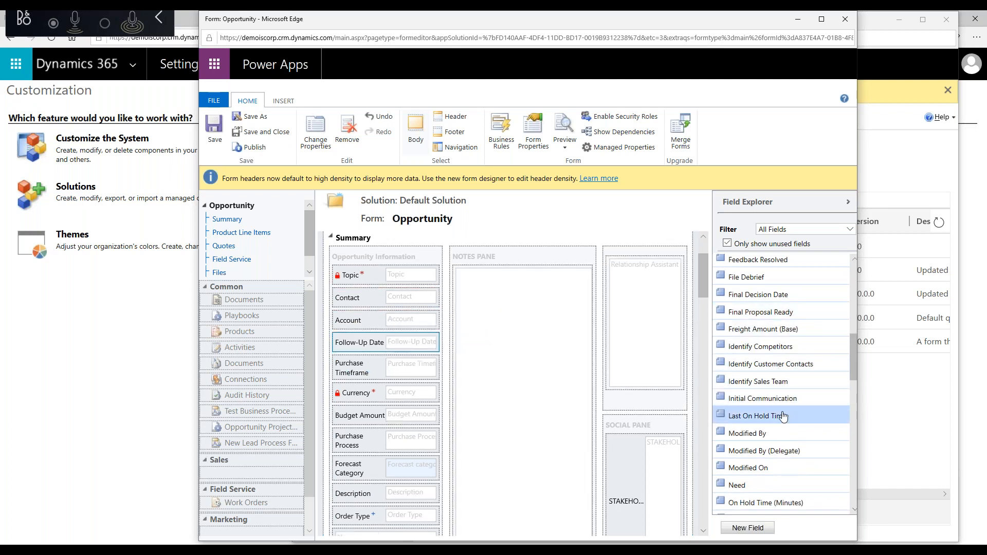
Step: Place the Weighted Revenue field directly below Follow-Up Date in the Opportunity Information section of the form
scroll(807, 412, "down", 3)
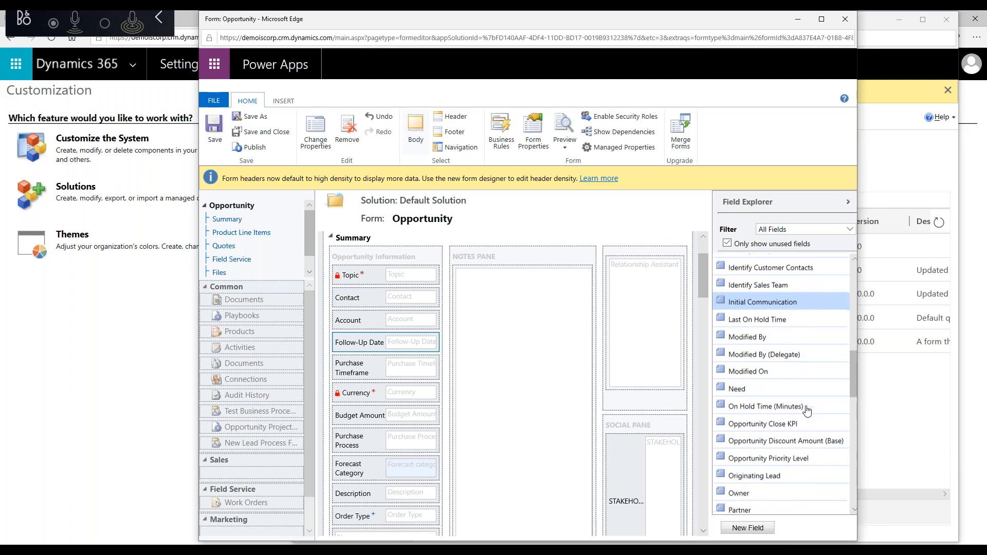
scroll(807, 411, "down", 5)
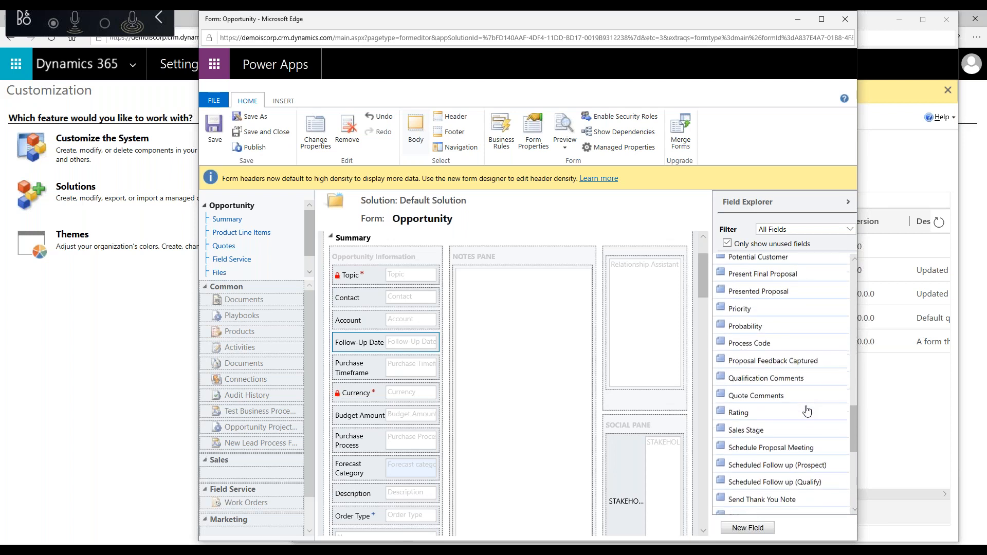
scroll(806, 411, "down", 3)
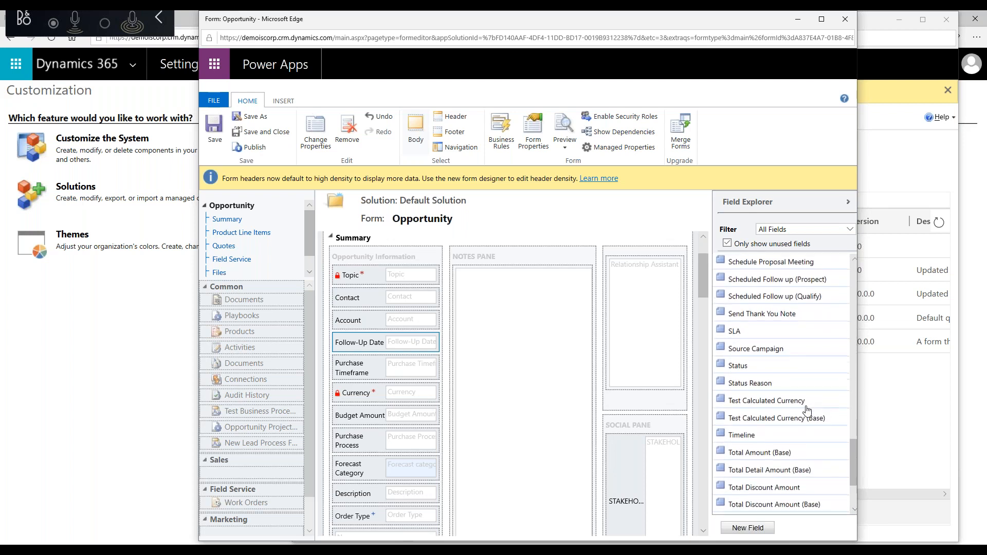
scroll(807, 411, "down", 2)
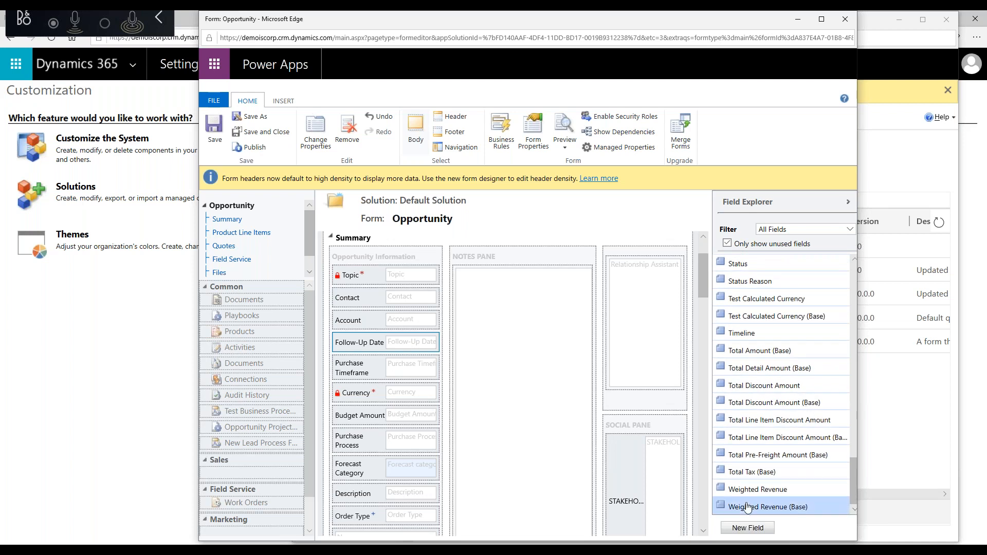
left_click_drag(756, 495, 398, 369)
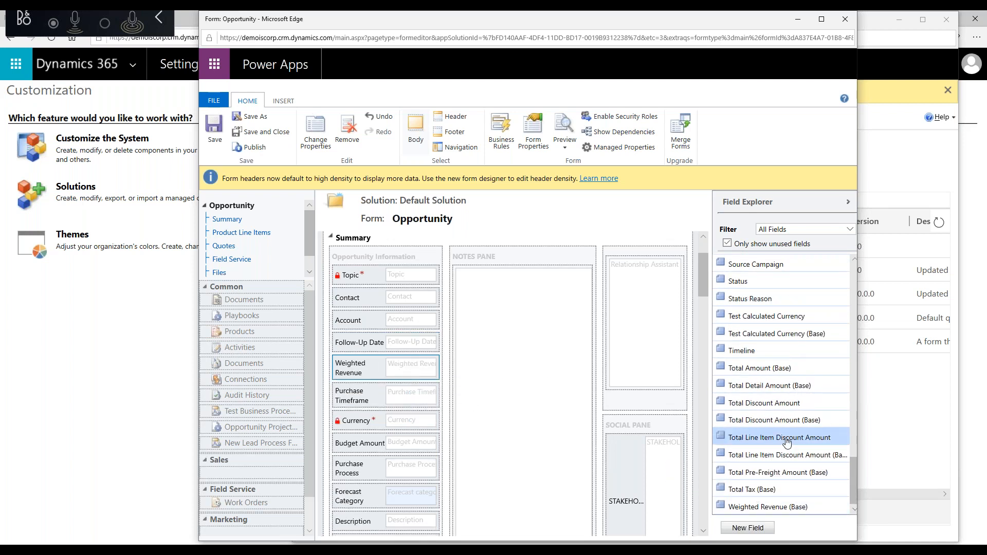
Step: Place the Opportunity Priority Level field directly below Weighted Revenue, and publish and close the form
scroll(785, 441, "up", 5)
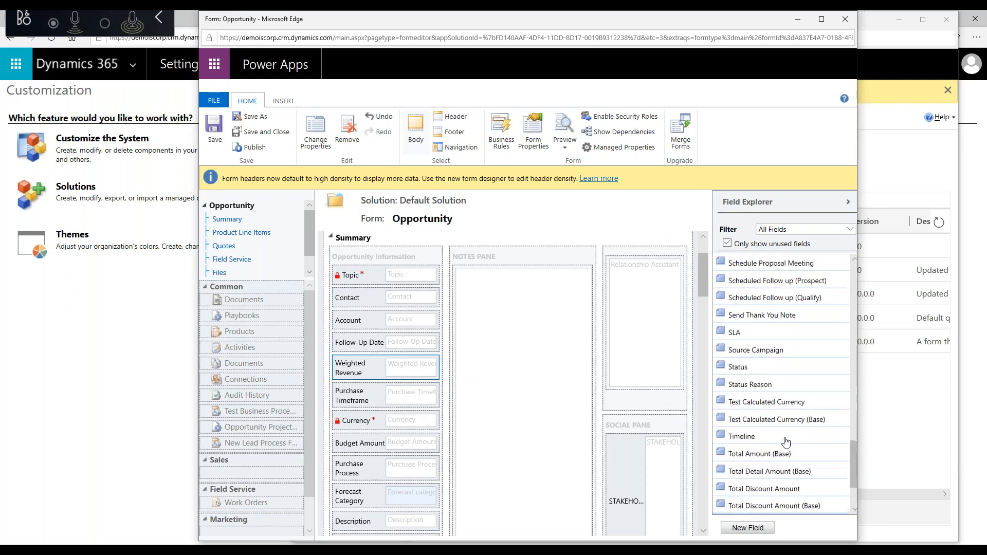
scroll(785, 441, "up", 5)
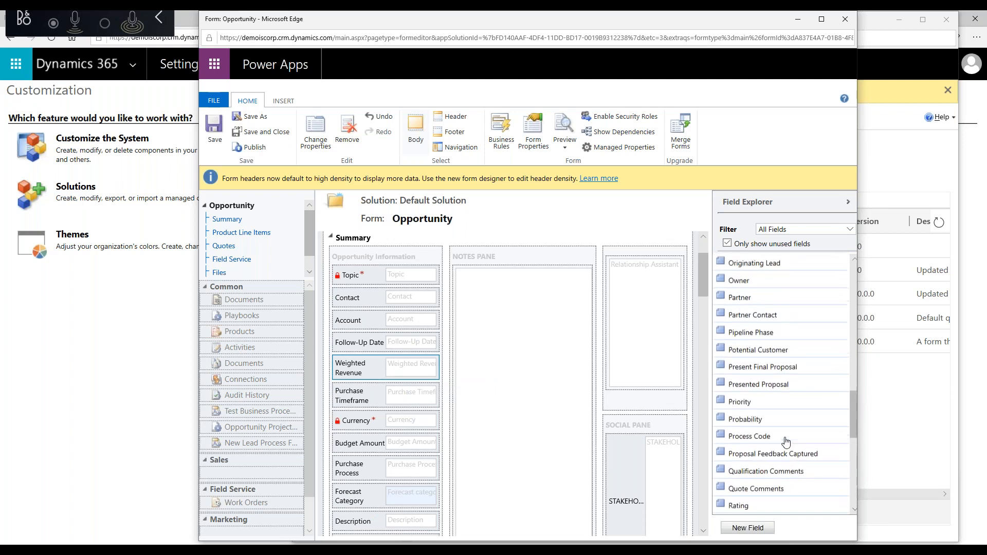
left_click_drag(760, 315, 382, 389)
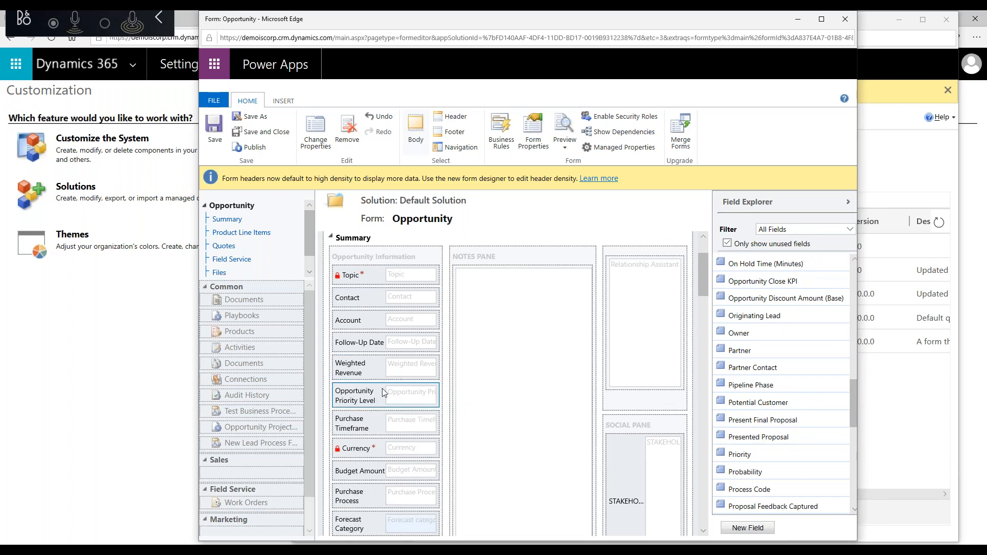
left_click(255, 148)
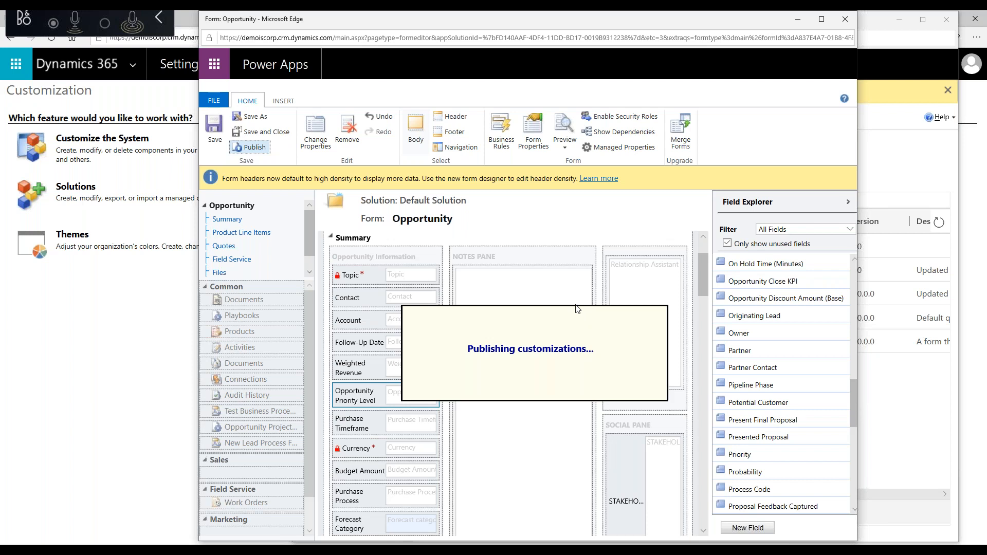
left_click(844, 19)
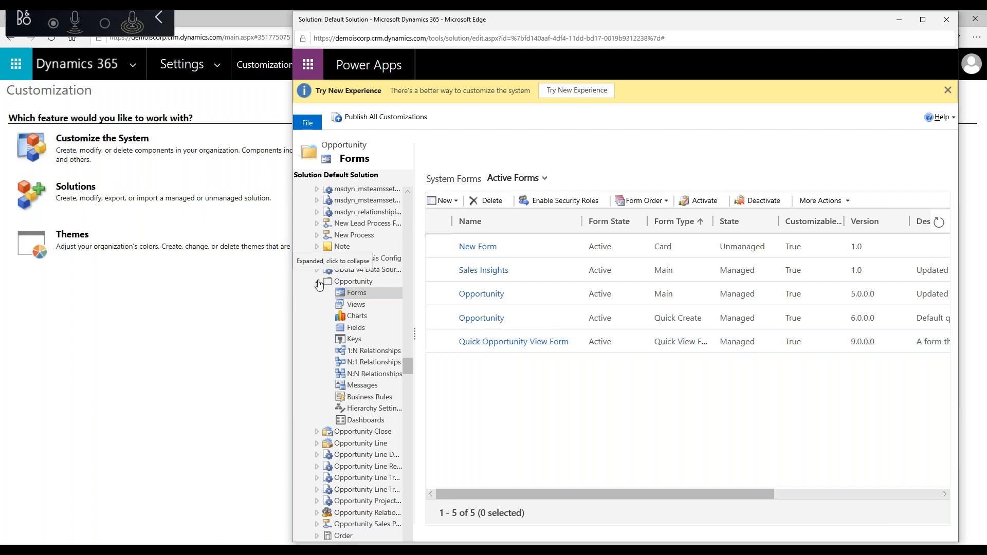
Step: Open the list of fields for the Account entity in the default solution
scroll(348, 308, "up", 10)
scroll(348, 307, "up", 15)
scroll(348, 307, "up", 15)
scroll(349, 307, "up", 15)
left_click(316, 233)
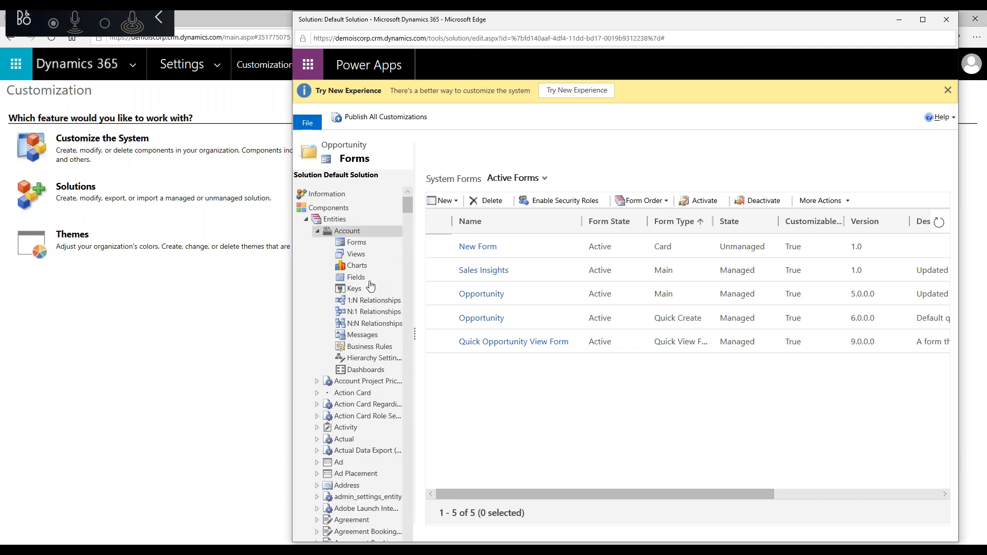
left_click(354, 280)
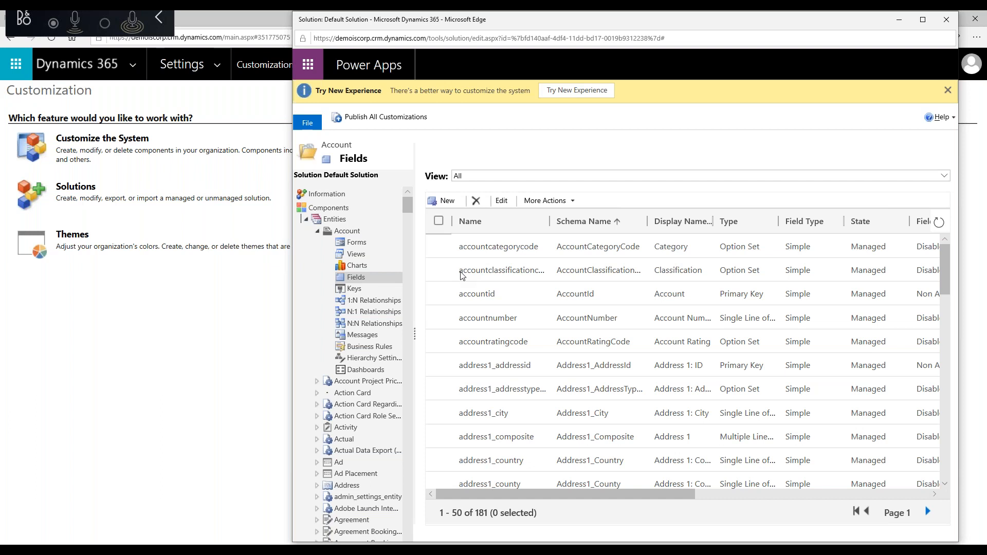
Step: Create a new Account field named Potential Revenue with data type Currency and field type Rollup
left_click(442, 202)
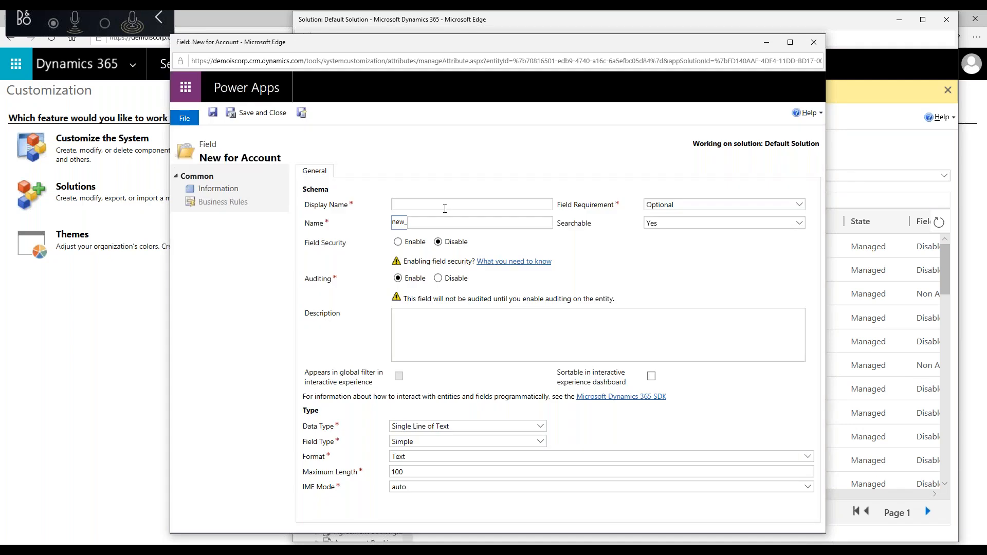
type("Potential Revenue")
key("Tab")
left_click(541, 427)
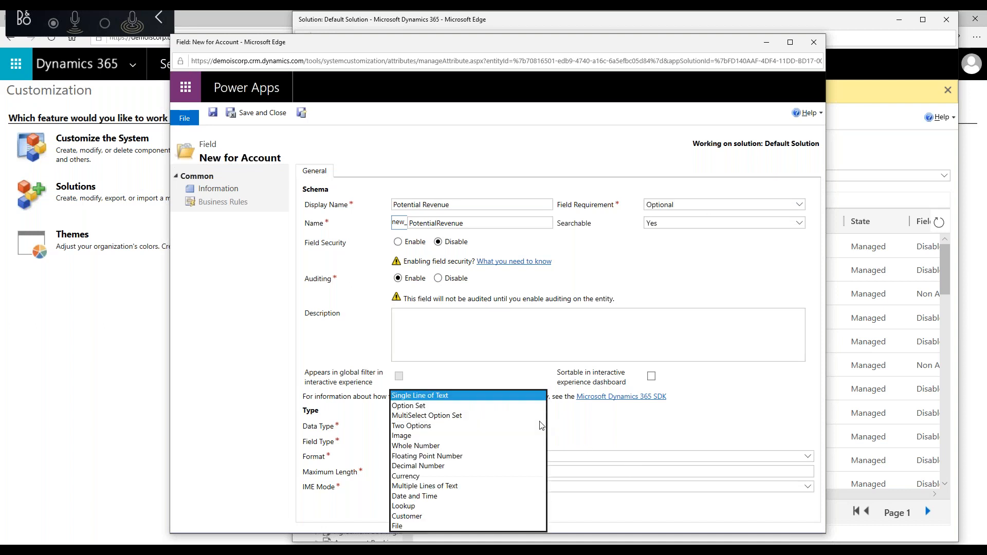
left_click(410, 474)
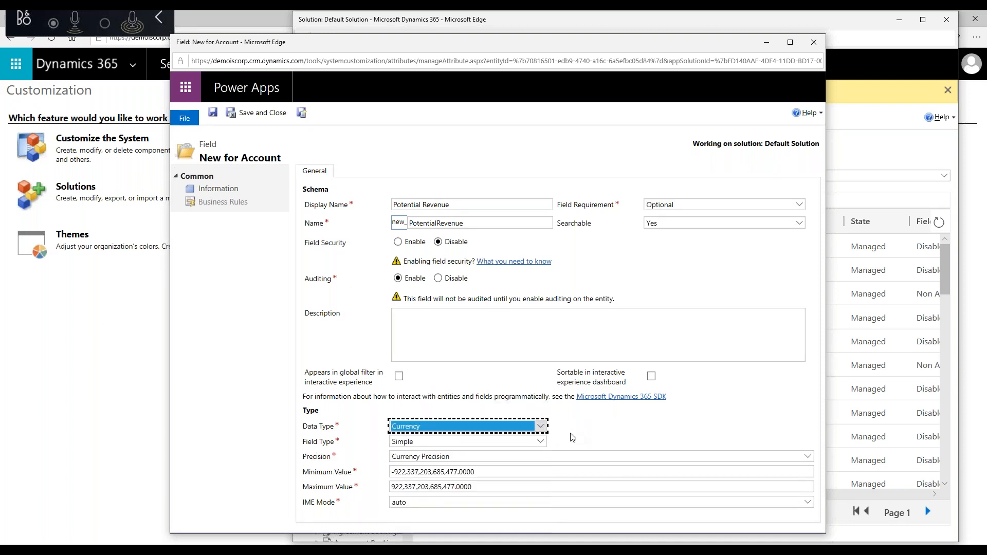
left_click(542, 443)
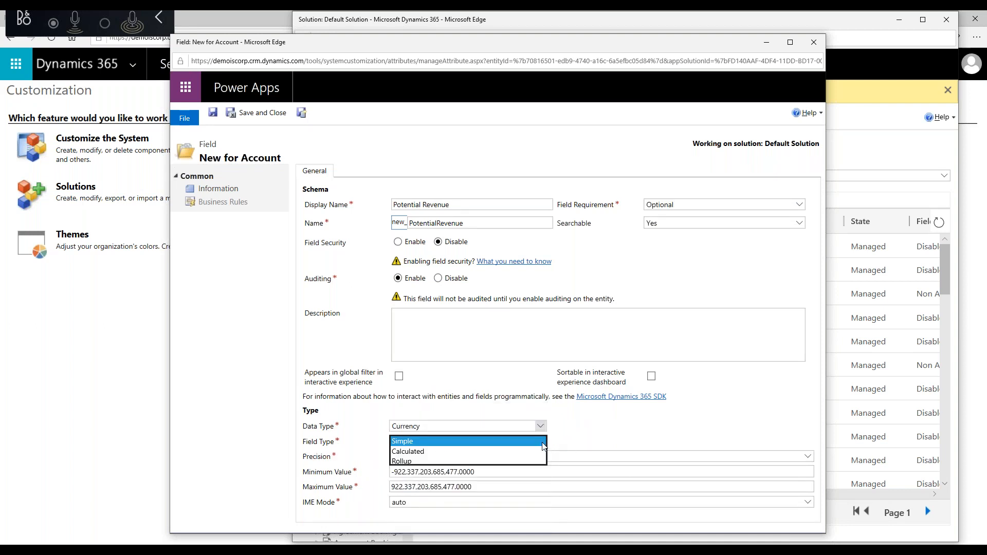
left_click(411, 461)
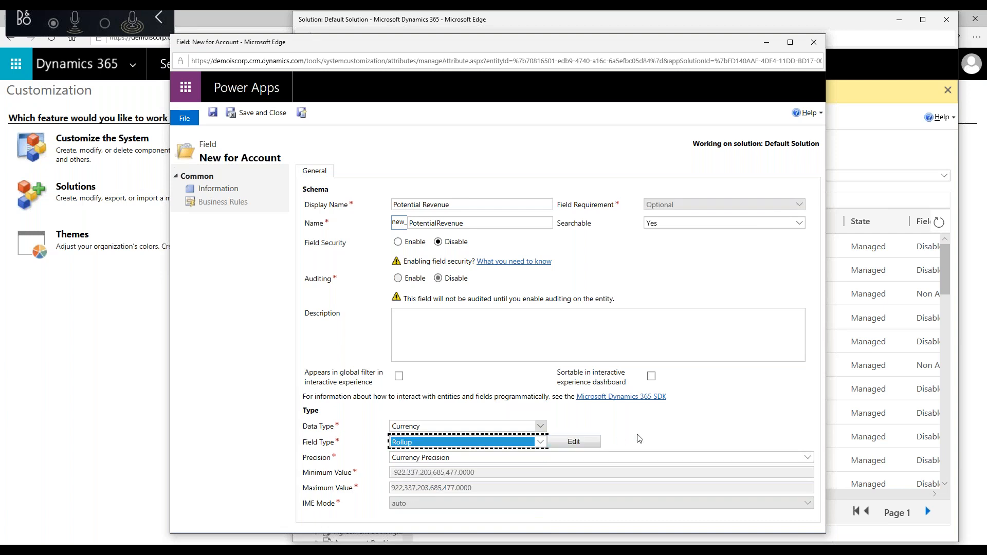
Step: Open the rollup definition of Potential Revenue and set its related entity to Opportunities (Account)
left_click(575, 445)
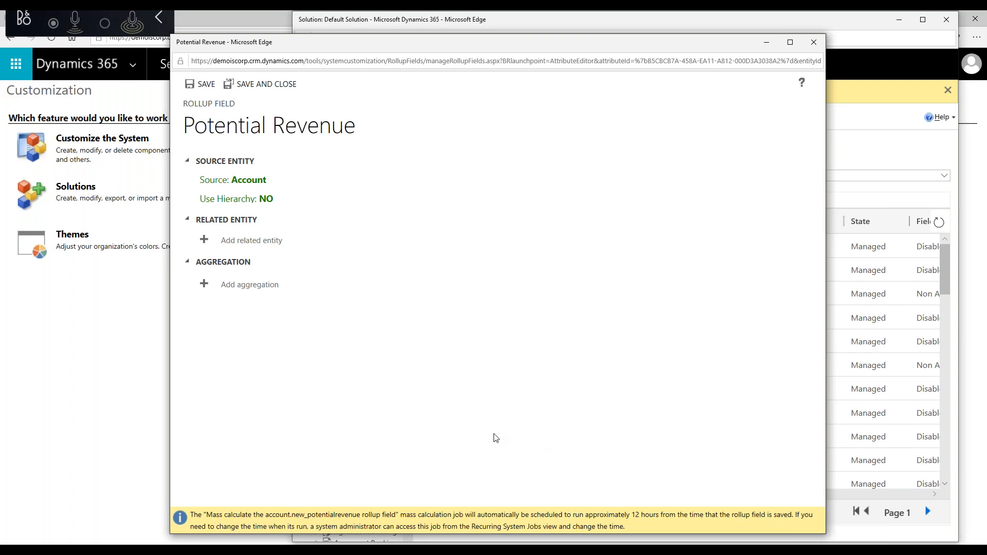
left_click(247, 242)
left_click(357, 245)
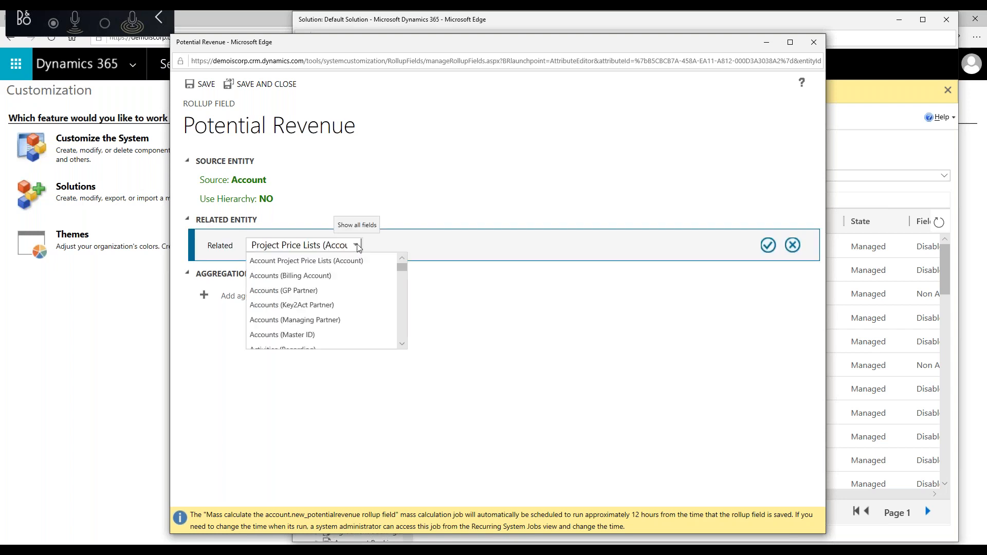
left_click(358, 246)
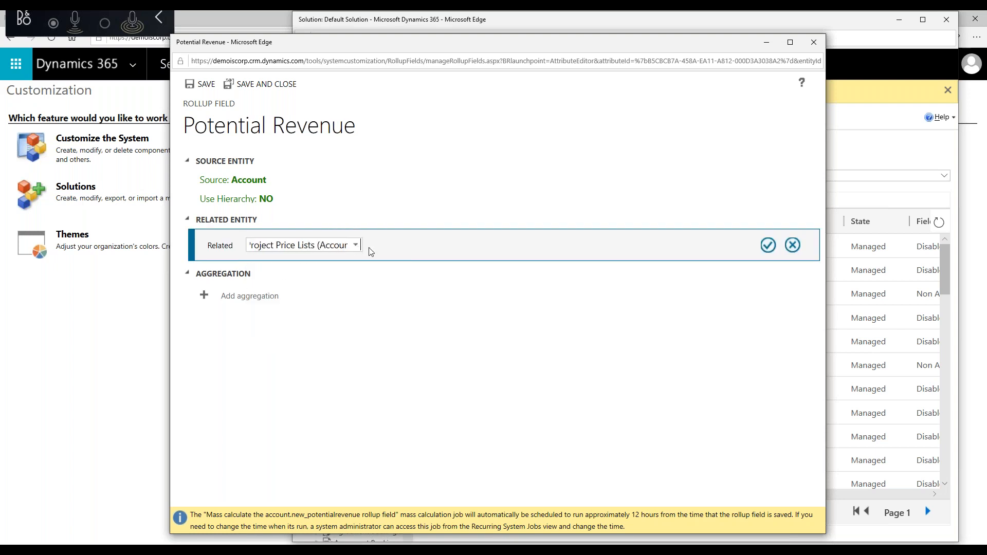
left_click(354, 245)
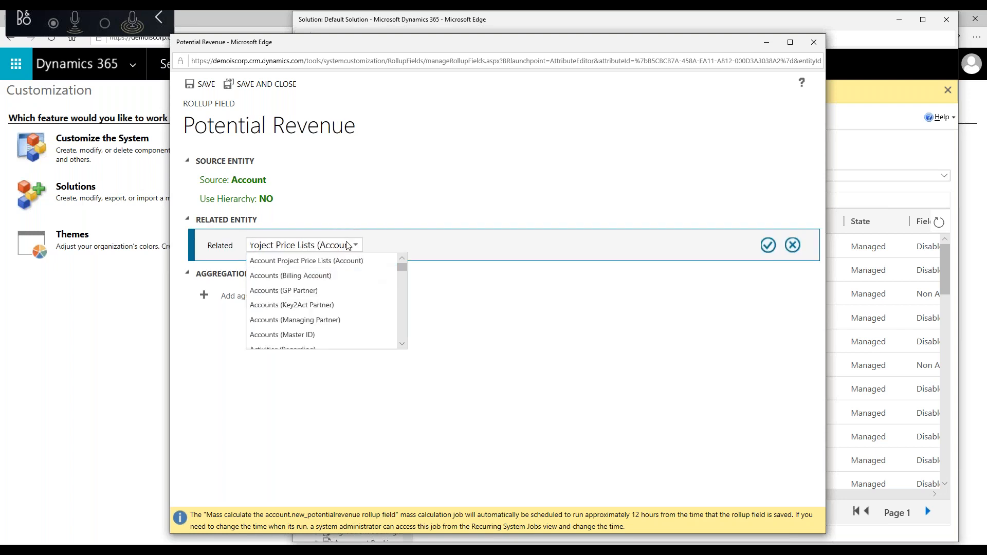
left_click(234, 250)
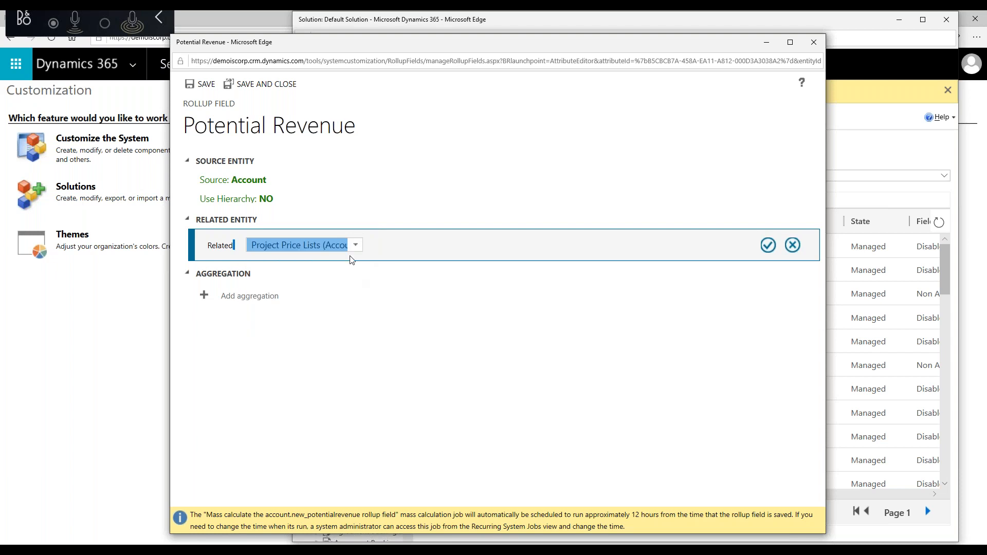
left_click(356, 248)
scroll(403, 272, "down", 8)
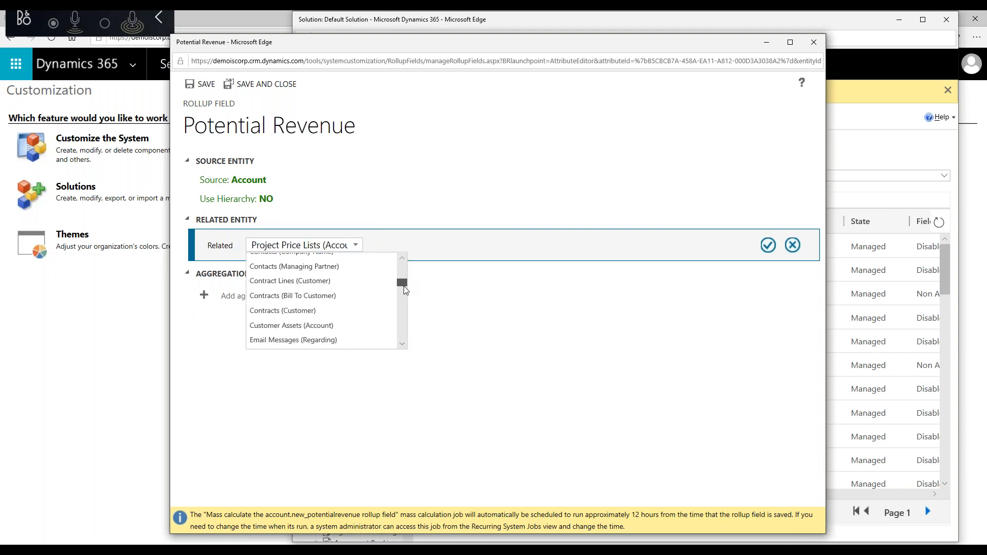
scroll(405, 292, "down", 7)
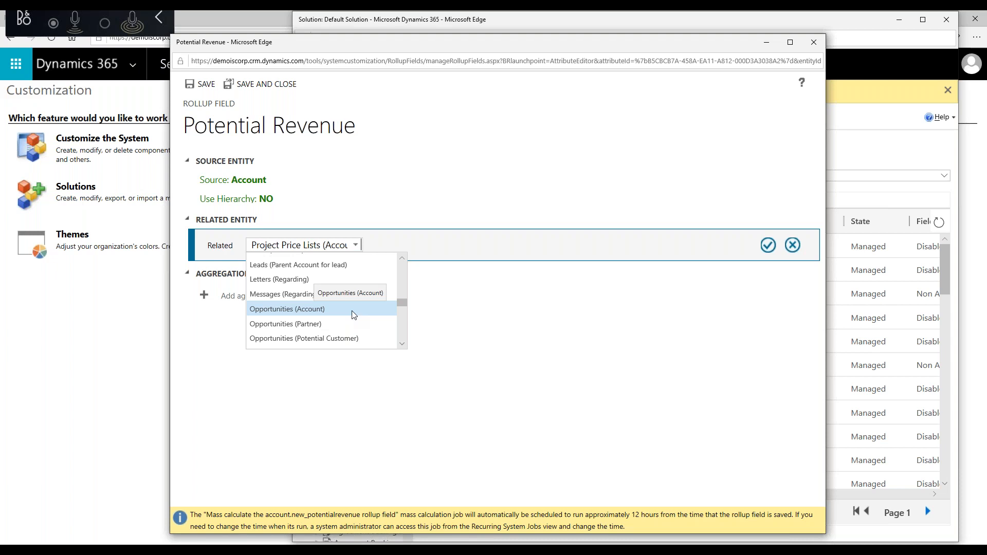
left_click(320, 313)
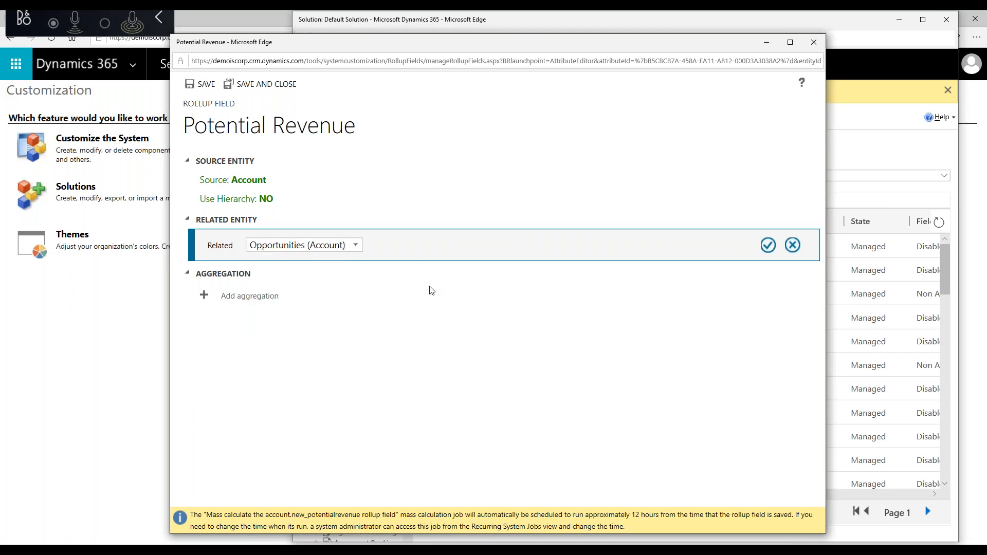
left_click(768, 245)
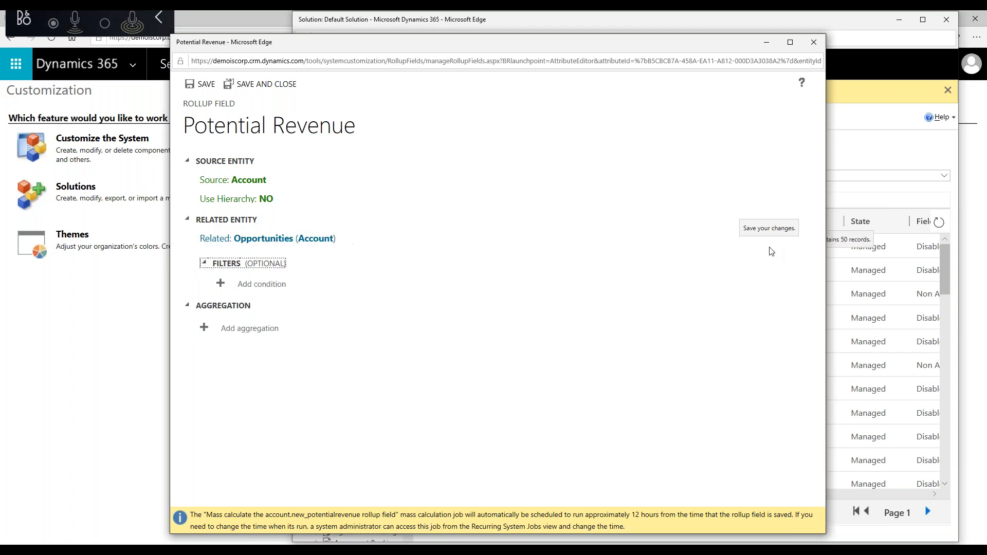
Step: Add a filter condition to the related Opportunities so that Status equals the value Open
left_click(280, 288)
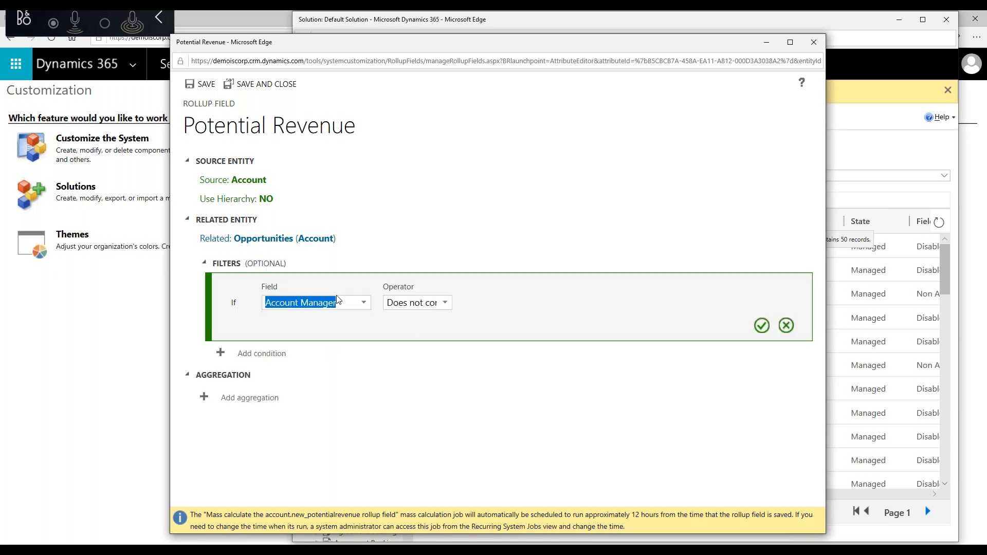
left_click(367, 307)
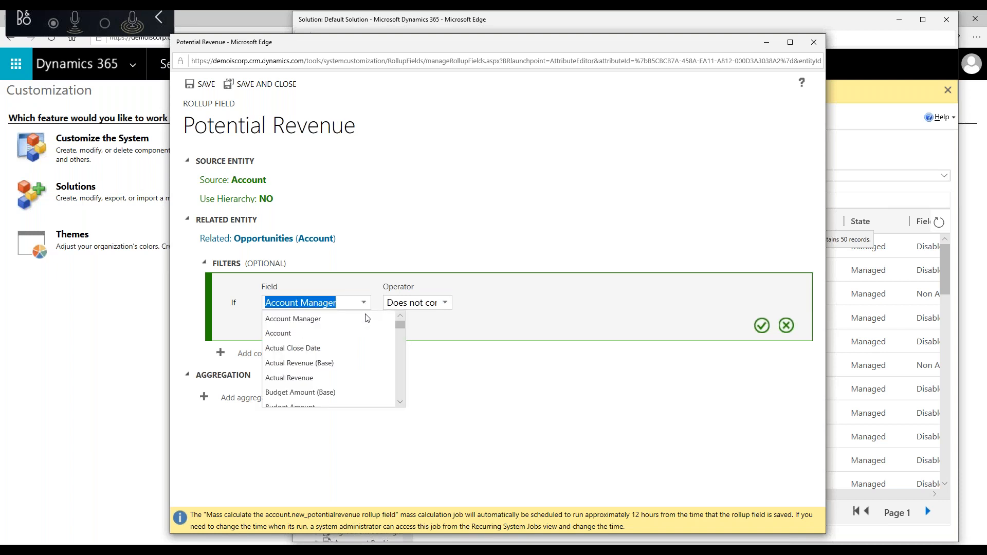
left_click_drag(405, 330, 401, 378)
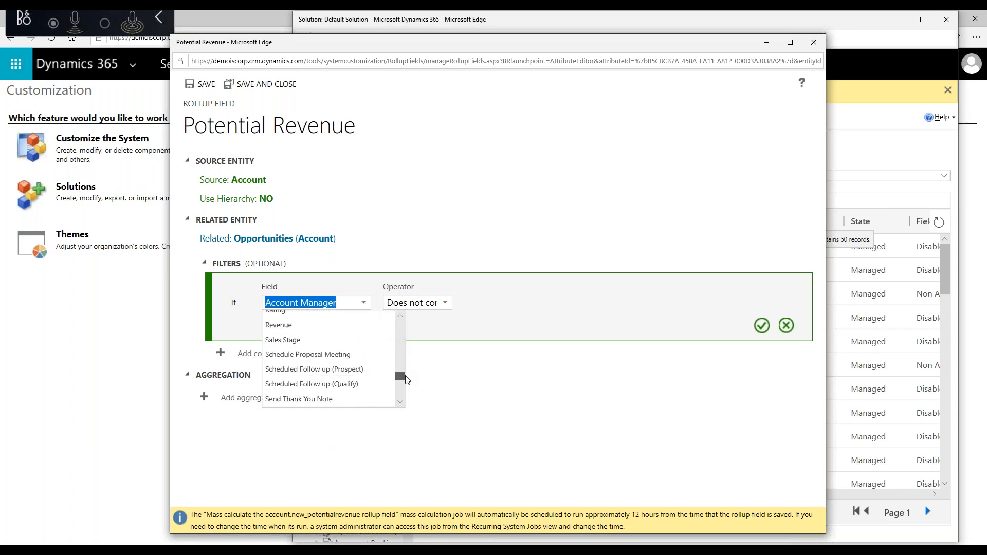
scroll(296, 381, "down", 1)
scroll(297, 381, "down", 2)
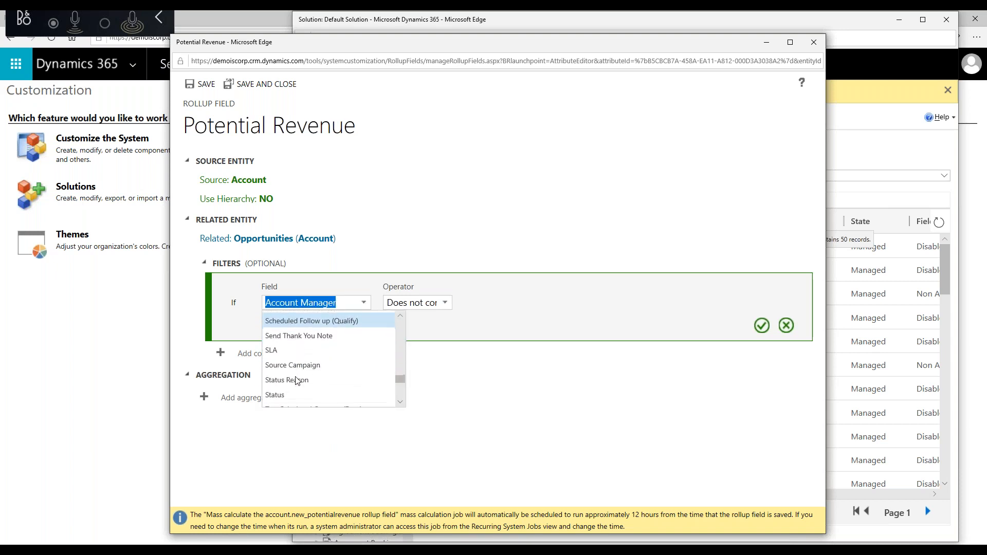
left_click(280, 381)
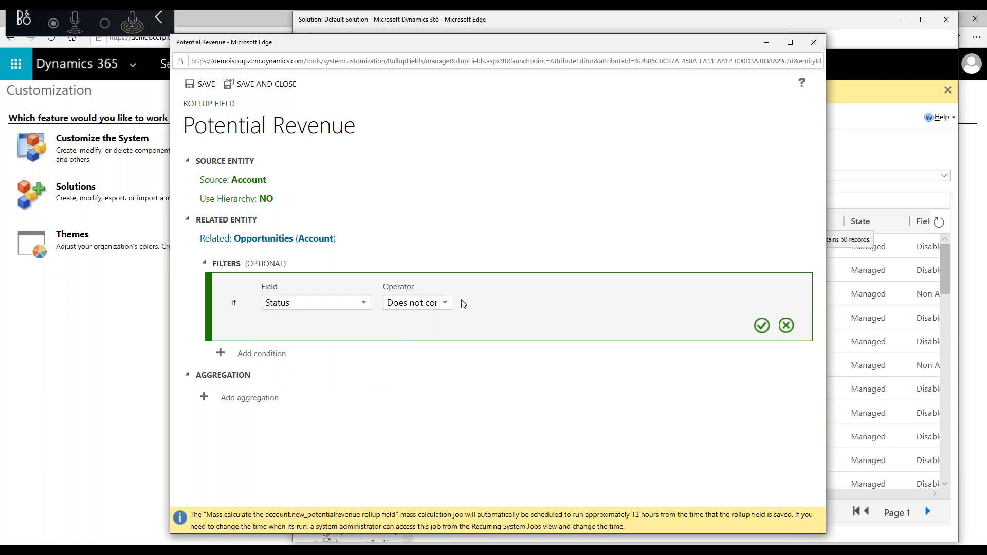
left_click(446, 304)
left_click(424, 322)
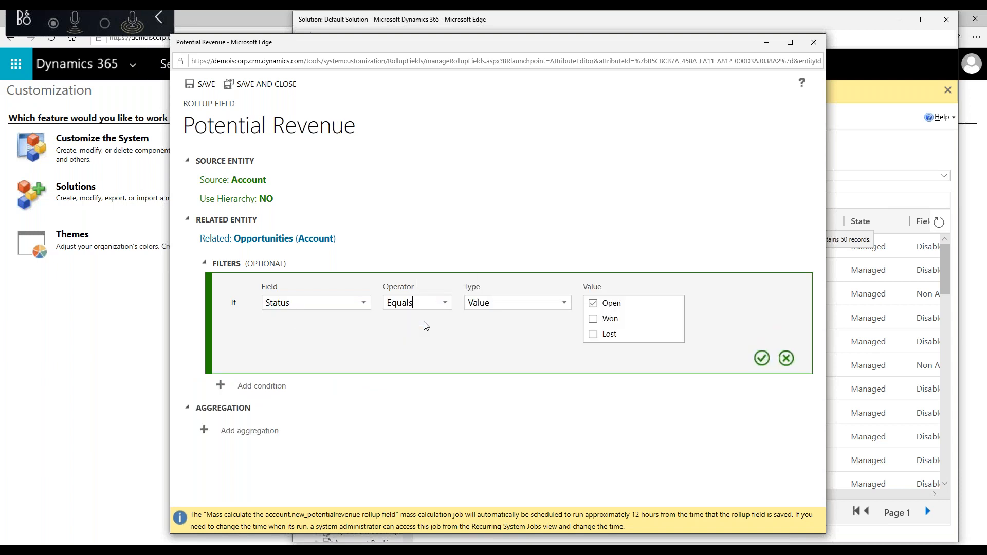
left_click(564, 304)
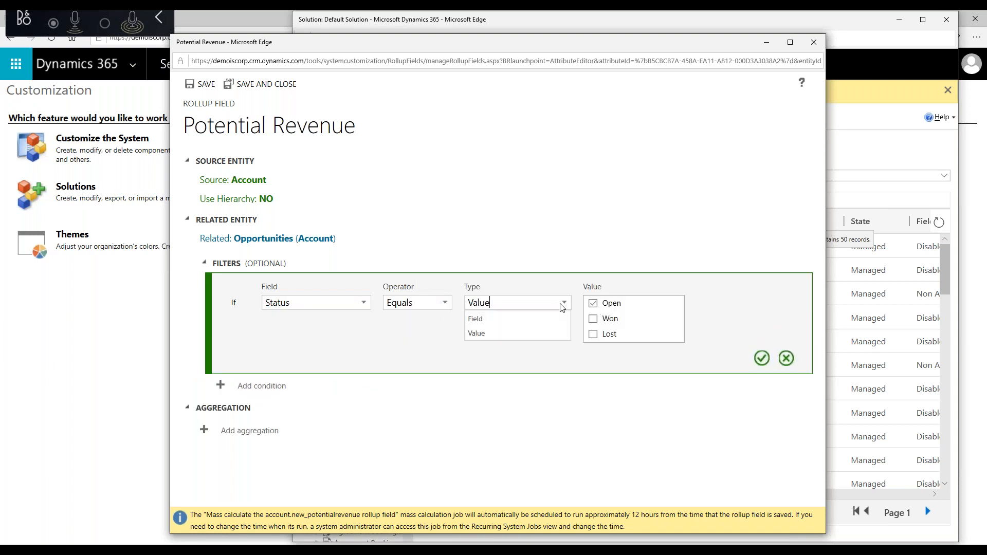
left_click(729, 306)
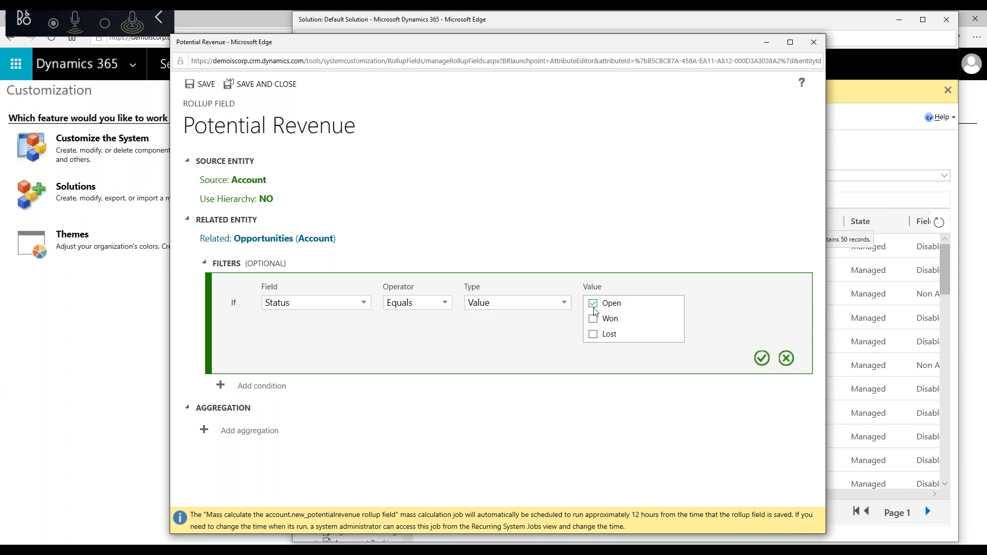
left_click(761, 360)
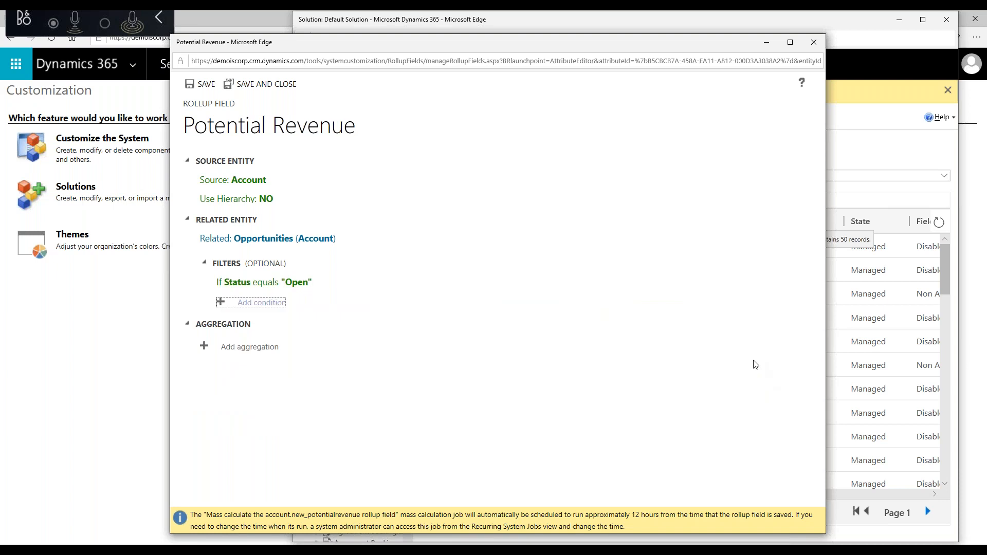
Step: Add a SUM of Opportunity Actual Revenue aggregation to Potential Revenue, and save and close the rollup definition and the field
left_click(244, 348)
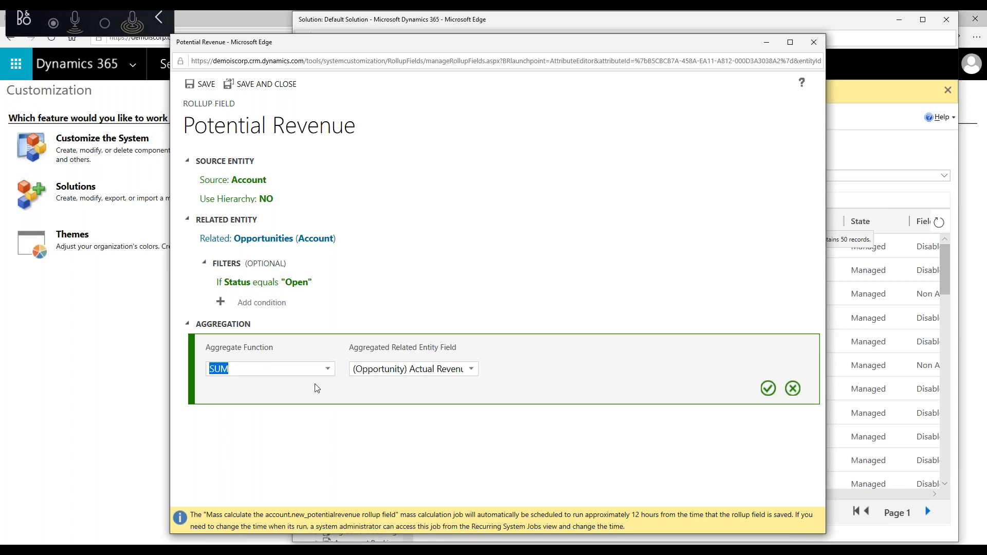
left_click(332, 370)
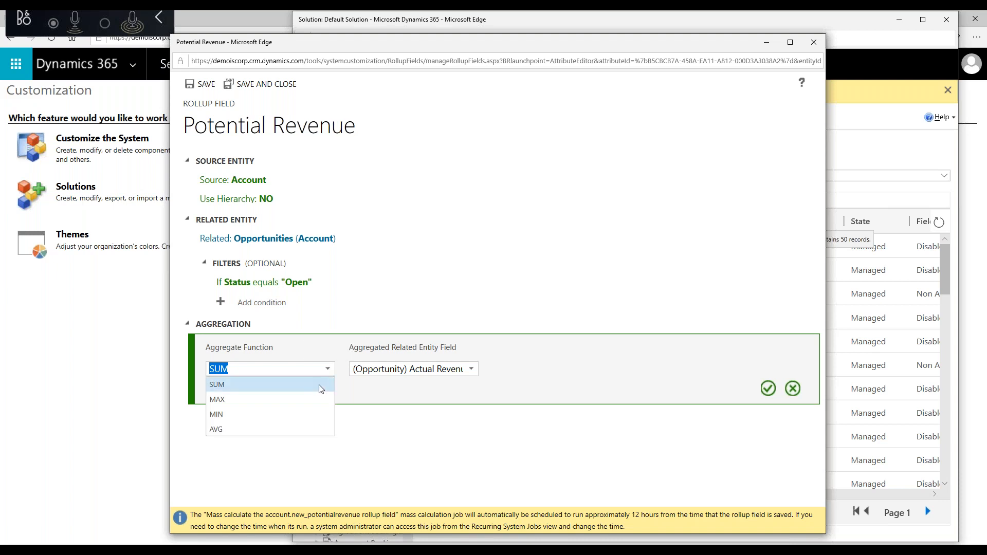
left_click(359, 387)
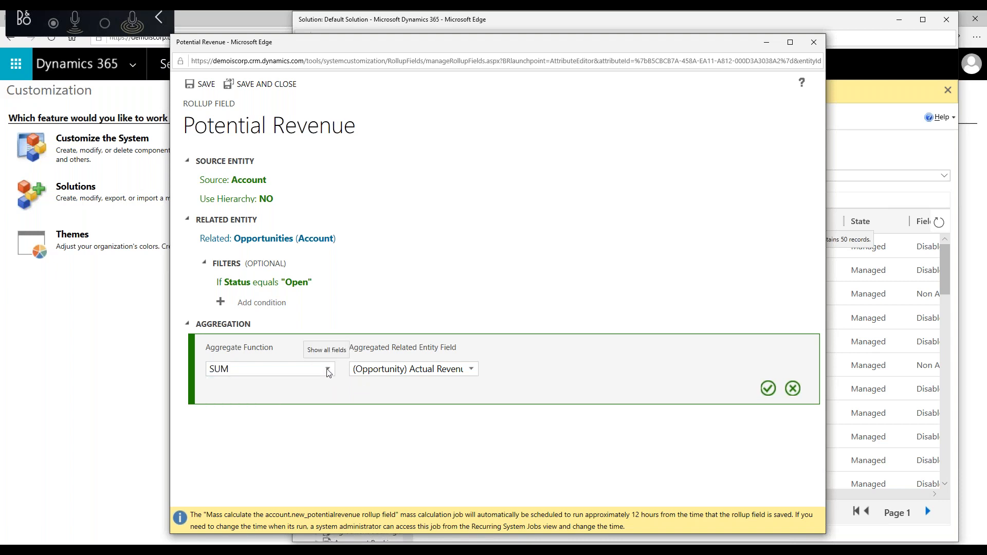
left_click(471, 369)
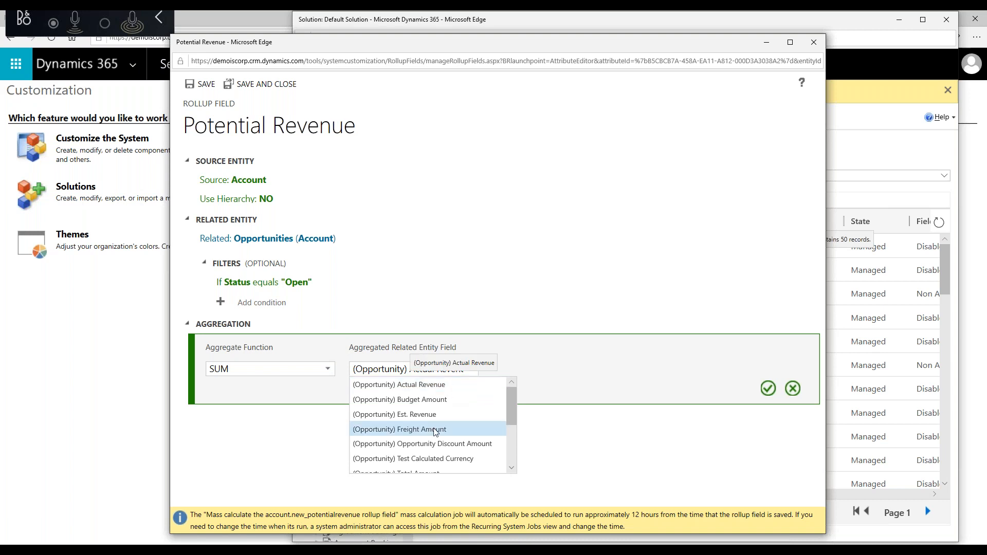
scroll(441, 419, "down", 1)
scroll(441, 427, "down", 3)
scroll(438, 433, "down", 1)
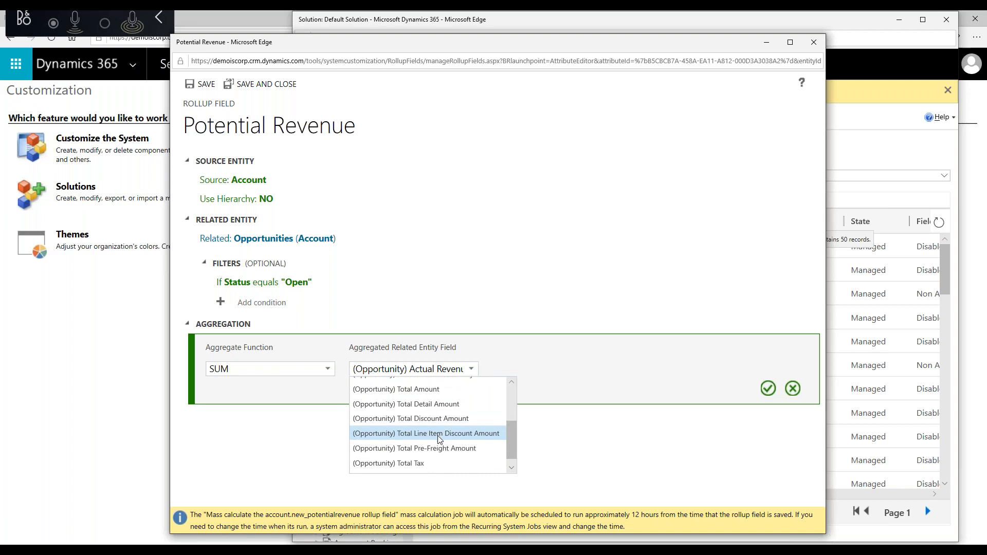
scroll(438, 450, "down", 1)
scroll(438, 449, "up", 1)
scroll(438, 452, "up", 5)
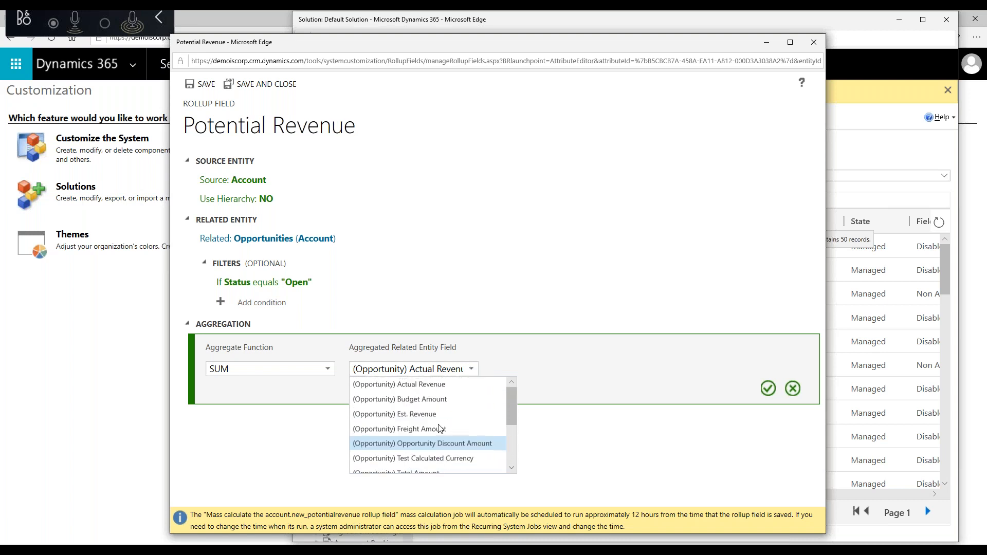
left_click(434, 390)
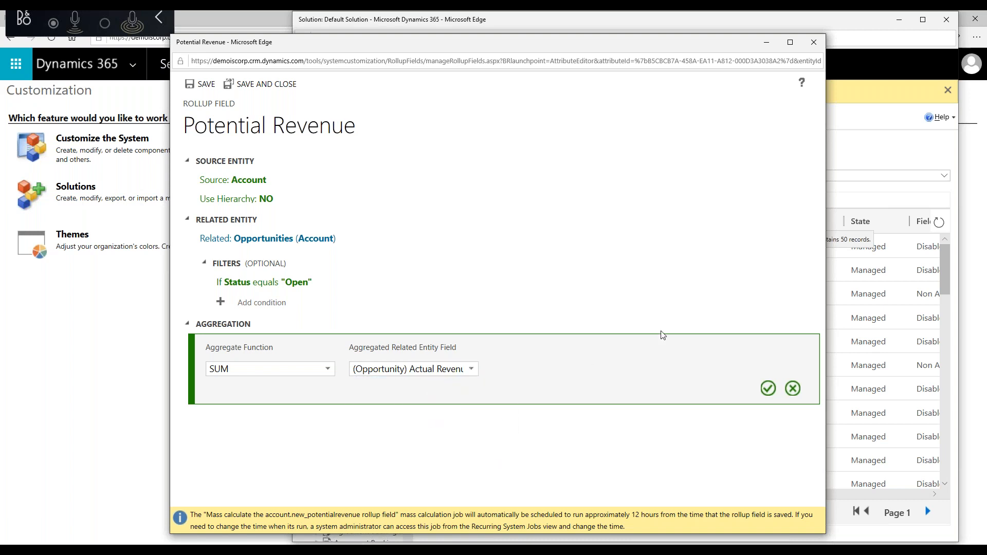
left_click(768, 389)
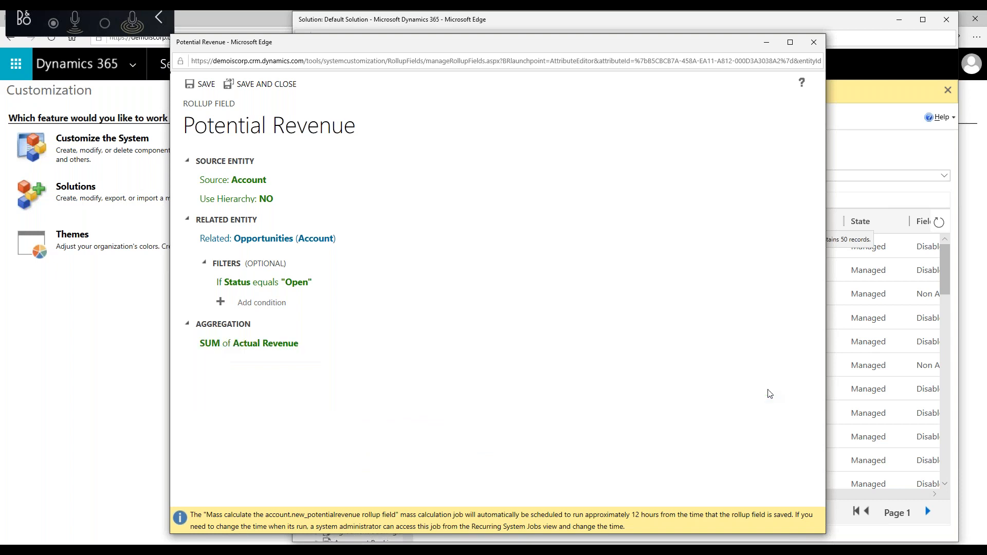
left_click(275, 86)
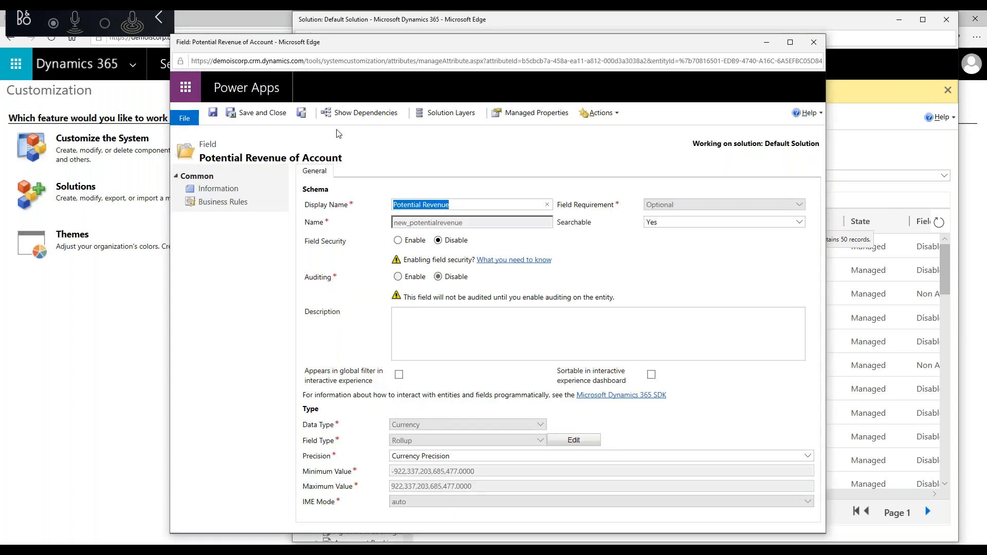
left_click(265, 114)
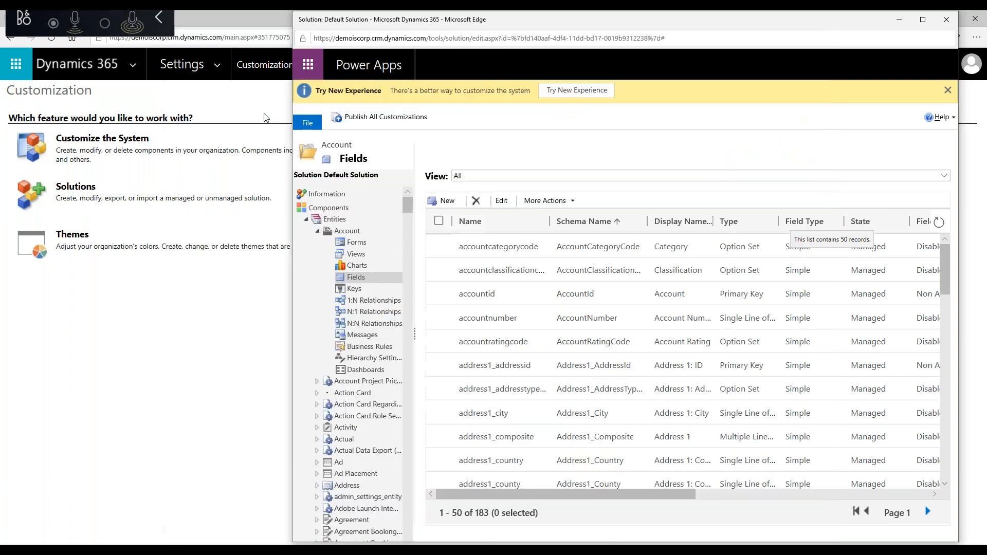
Step: Create a new Account field named Average Won Value with data type Currency and field type Rollup
left_click(448, 206)
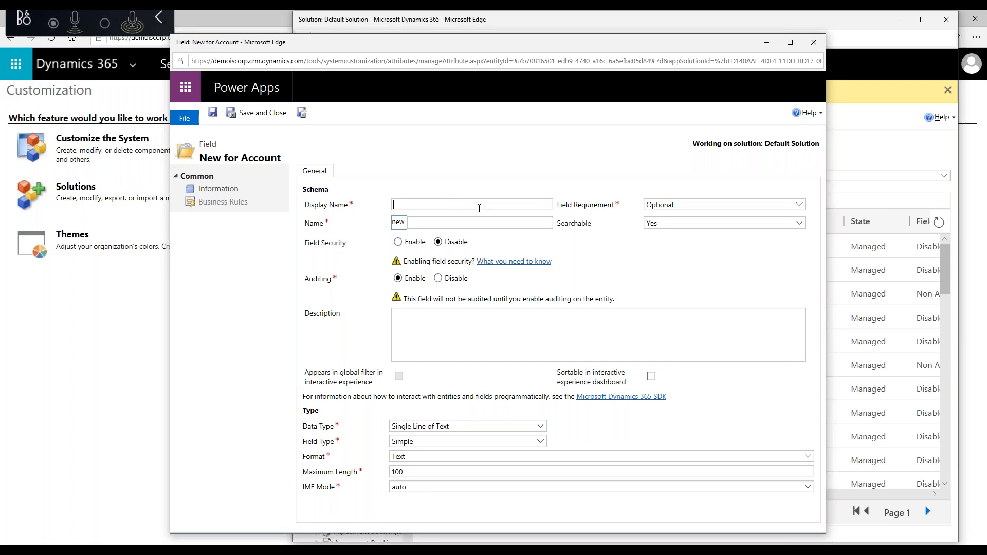
type("Average Won Value")
key("Tab")
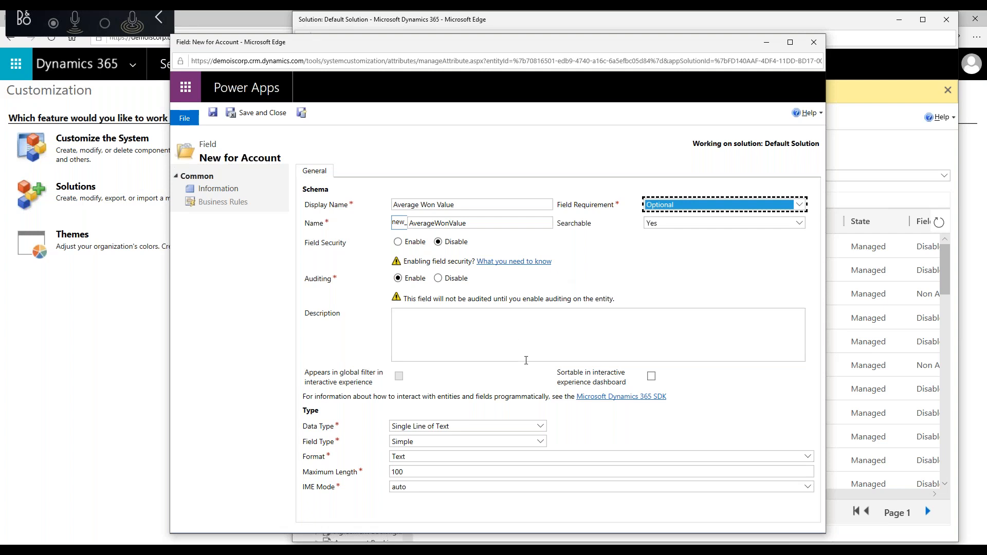
left_click(541, 428)
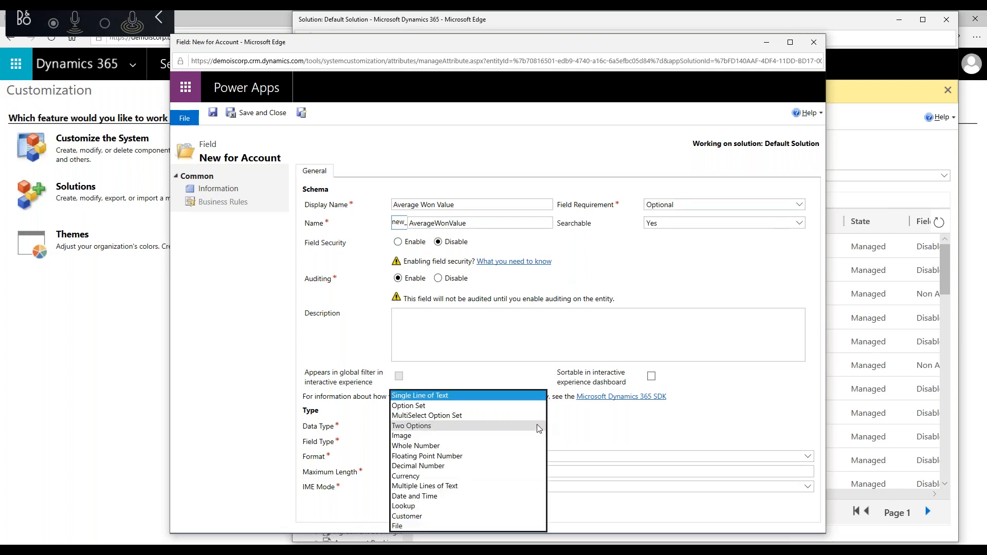
left_click(535, 476)
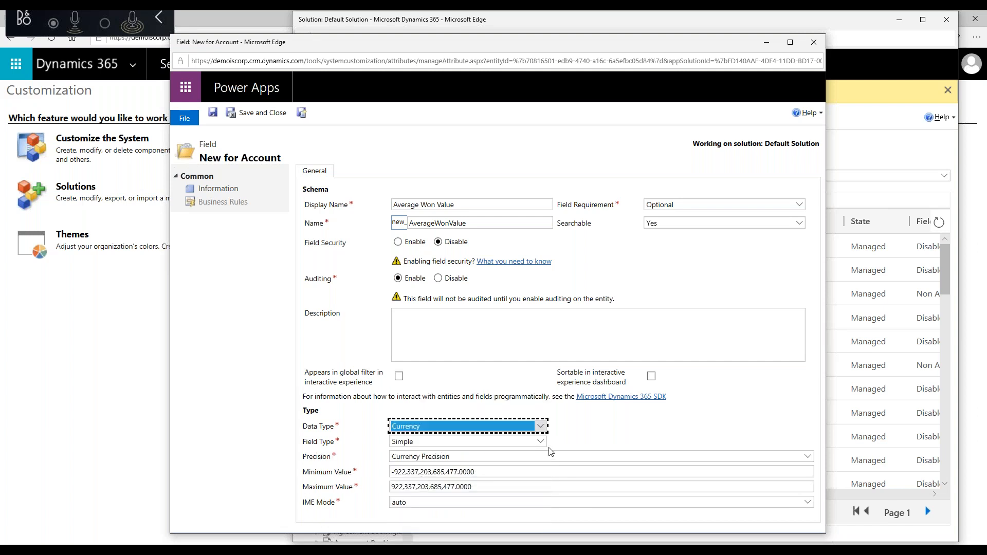
left_click(539, 441)
left_click(520, 463)
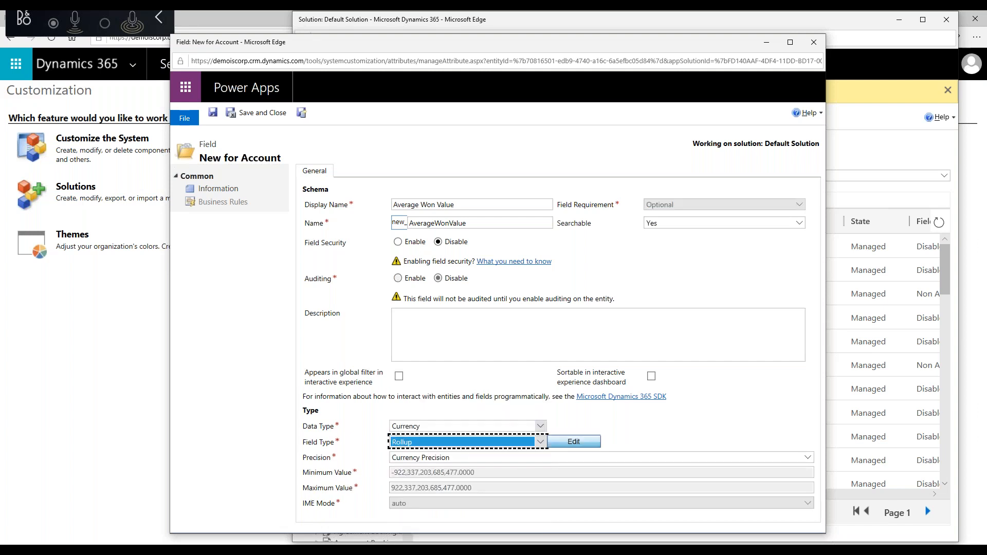
Step: Open the rollup definition of Average Won Value and set its related entity to Opportunities (Account)
left_click(580, 443)
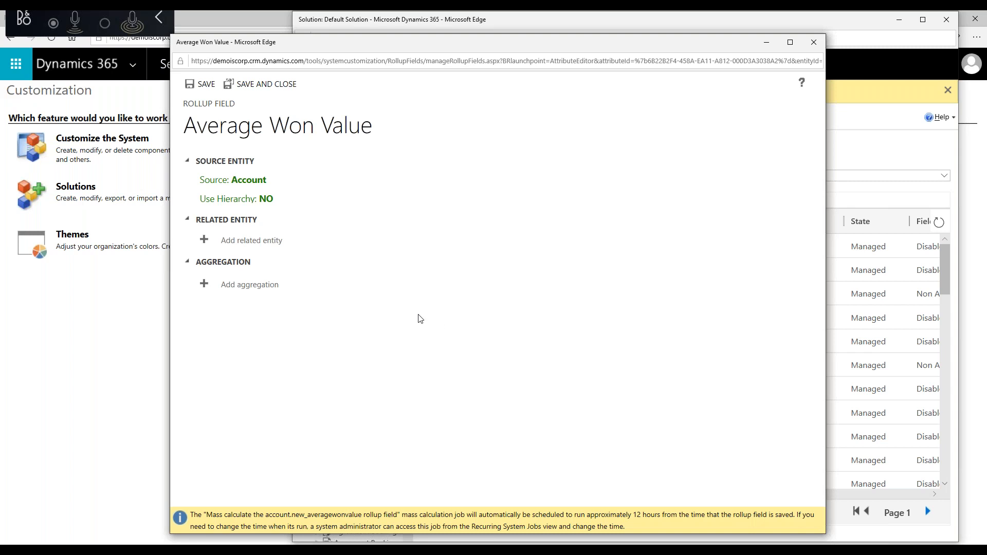
left_click(246, 241)
left_click(359, 249)
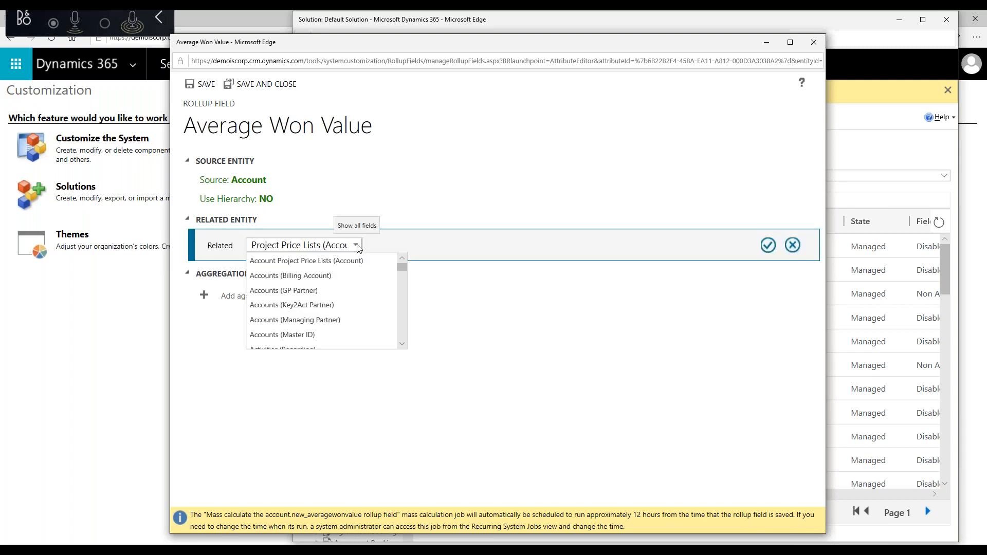
left_click_drag(402, 267, 405, 306)
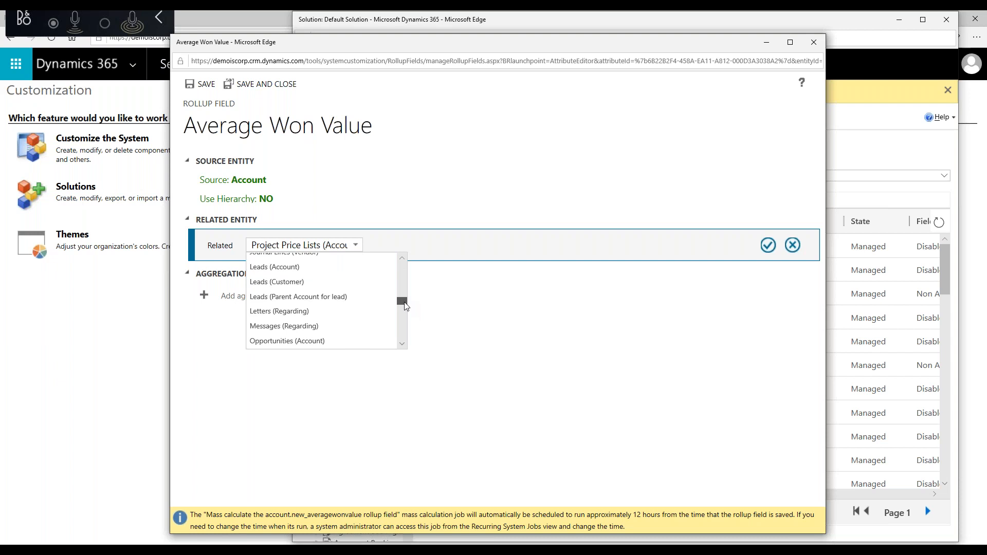
left_click(288, 341)
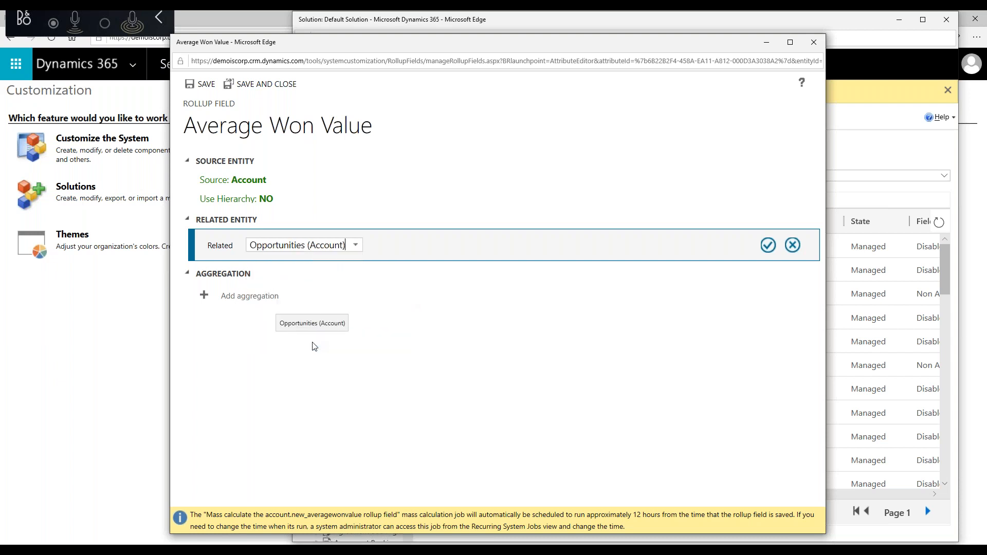
left_click(768, 246)
Step: Add a filter condition to the related Opportunities so that Status equals the value Won
left_click(248, 282)
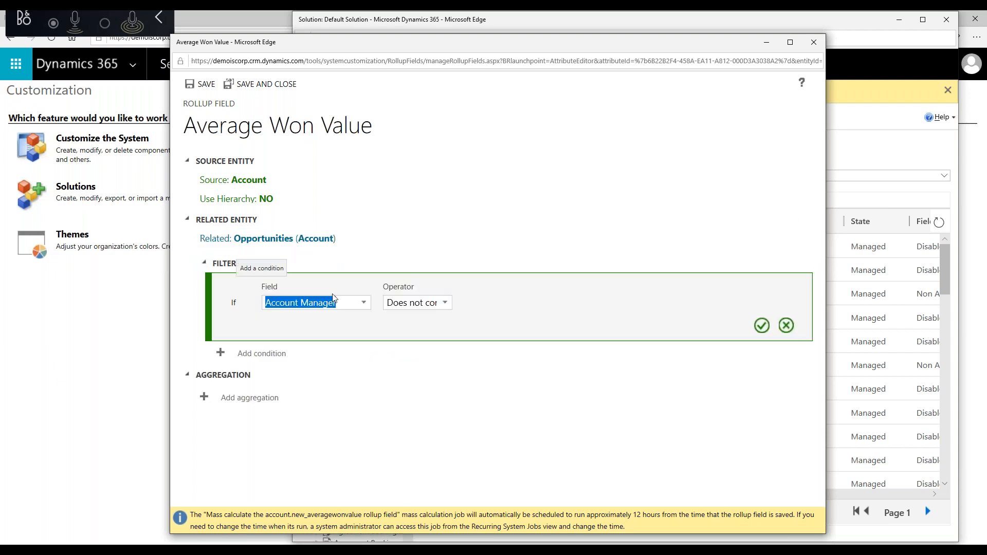
left_click(363, 302)
left_click_drag(399, 326, 400, 381)
left_click(321, 376)
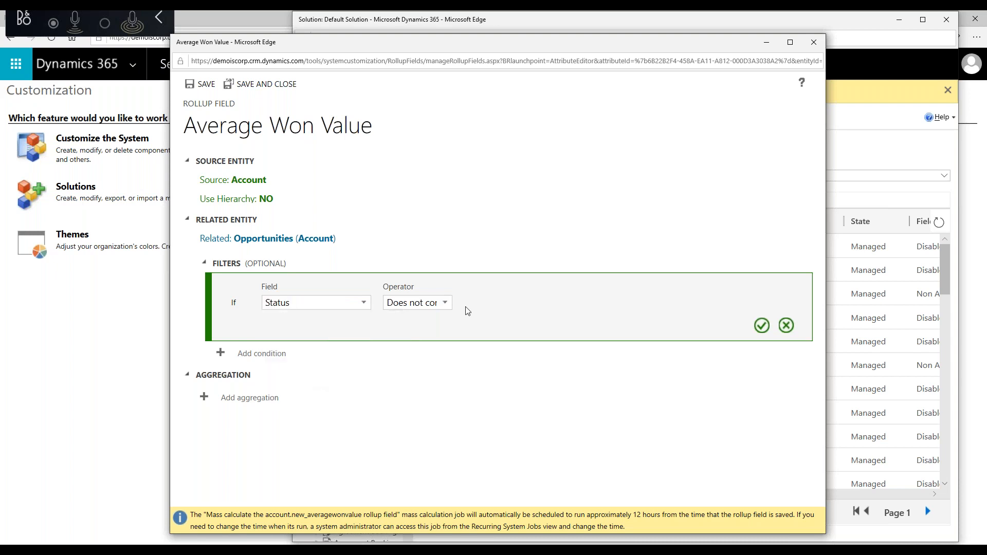
left_click(443, 303)
left_click(434, 320)
left_click(594, 304)
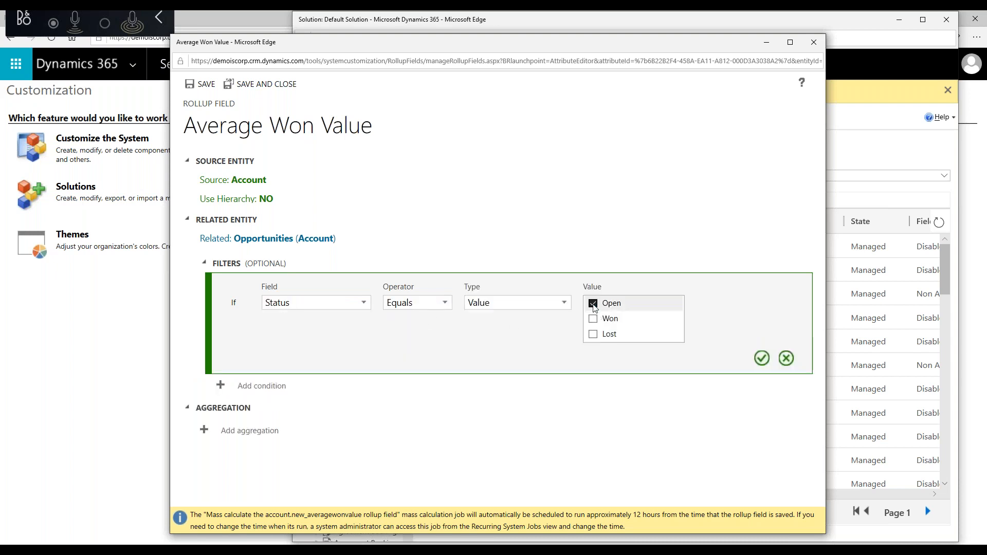
left_click(594, 303)
left_click(593, 318)
left_click(761, 358)
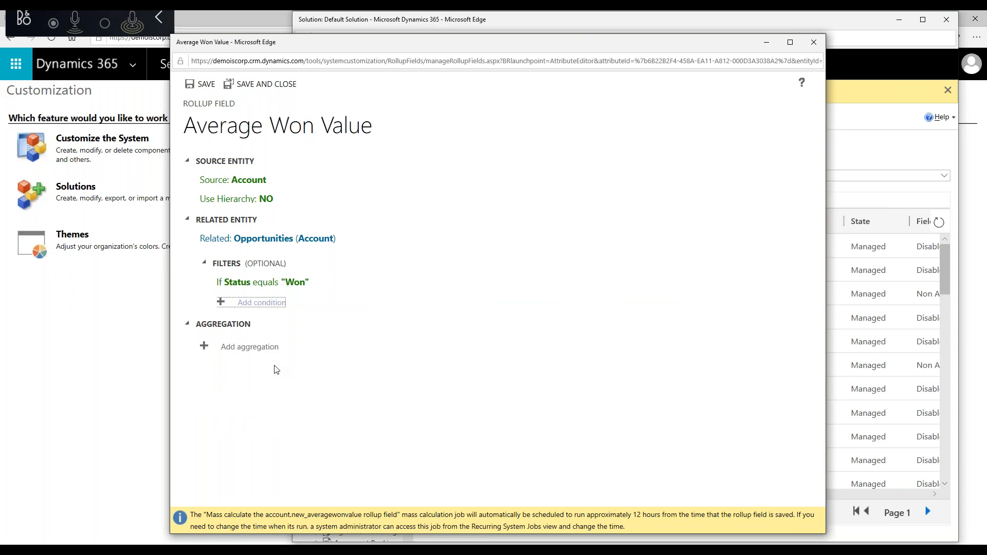
Step: Add an AVG of Opportunity Actual Revenue aggregation to Average Won Value, and save and close the rollup definition and the field
left_click(255, 348)
left_click(328, 370)
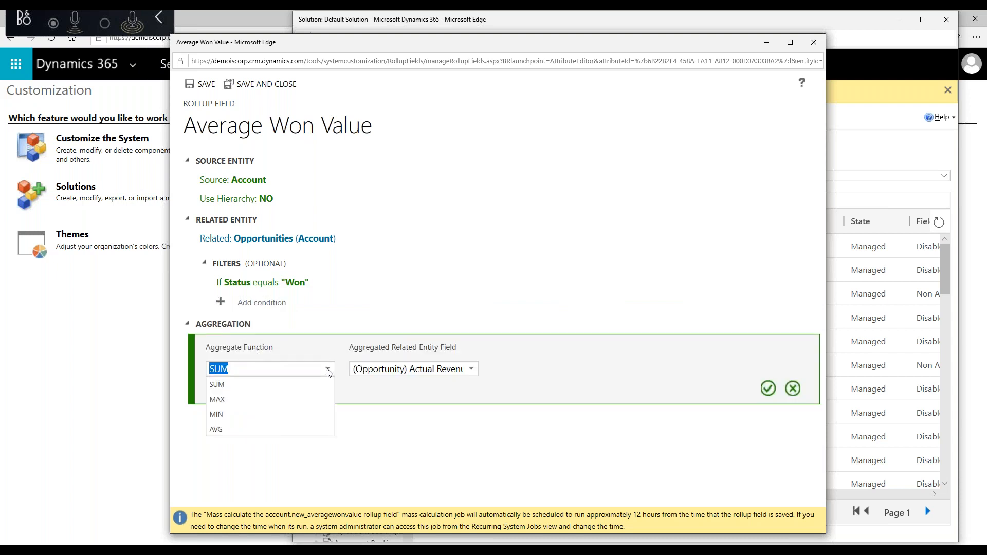
left_click(237, 429)
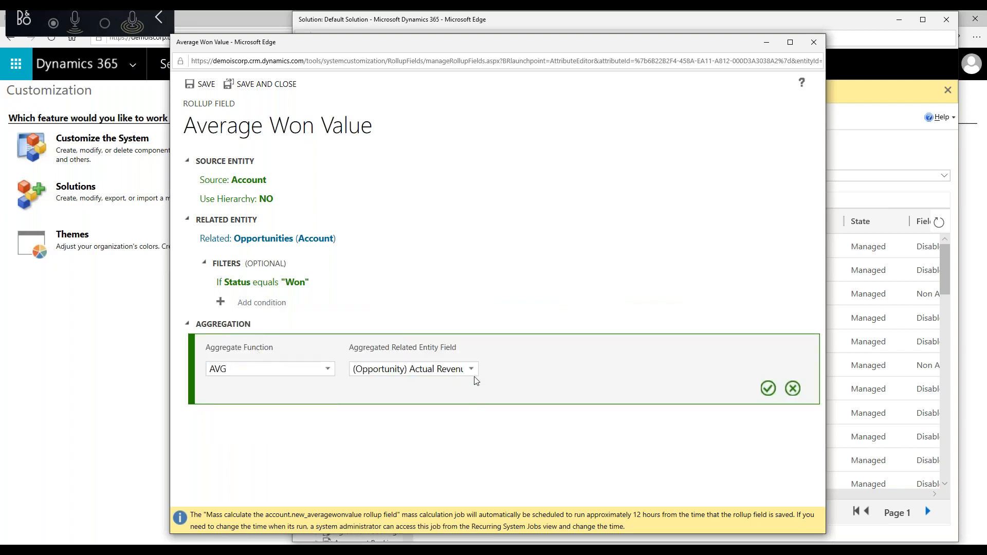
left_click(767, 388)
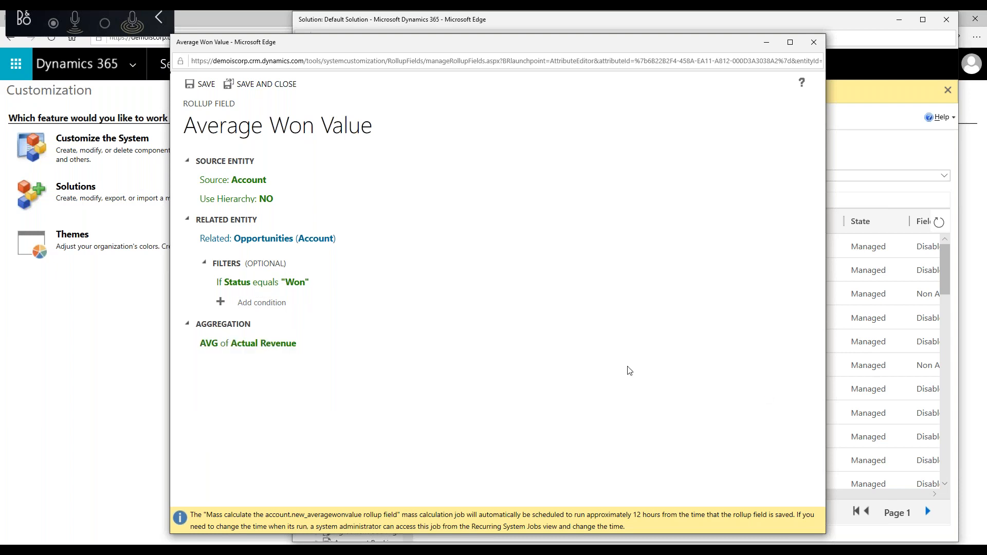
left_click(269, 86)
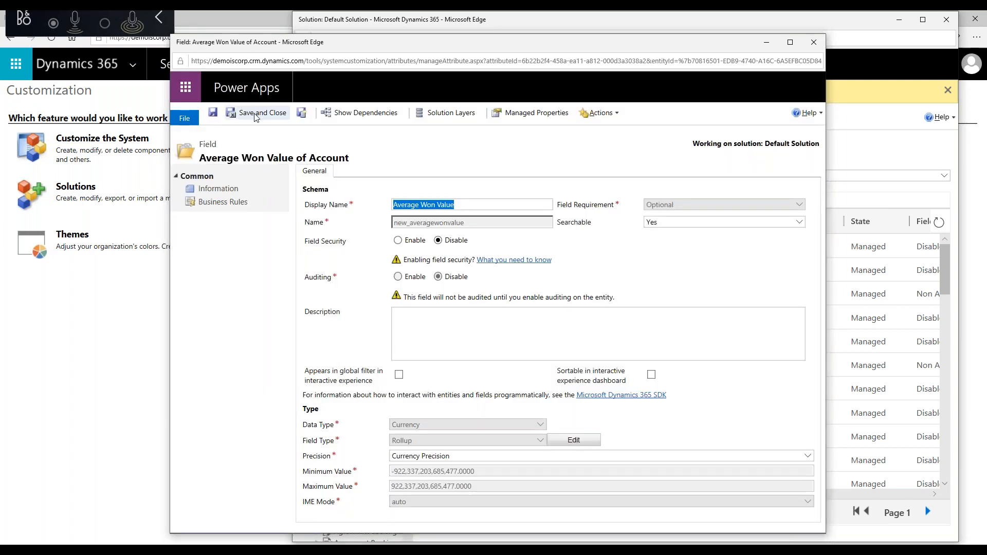
left_click(255, 111)
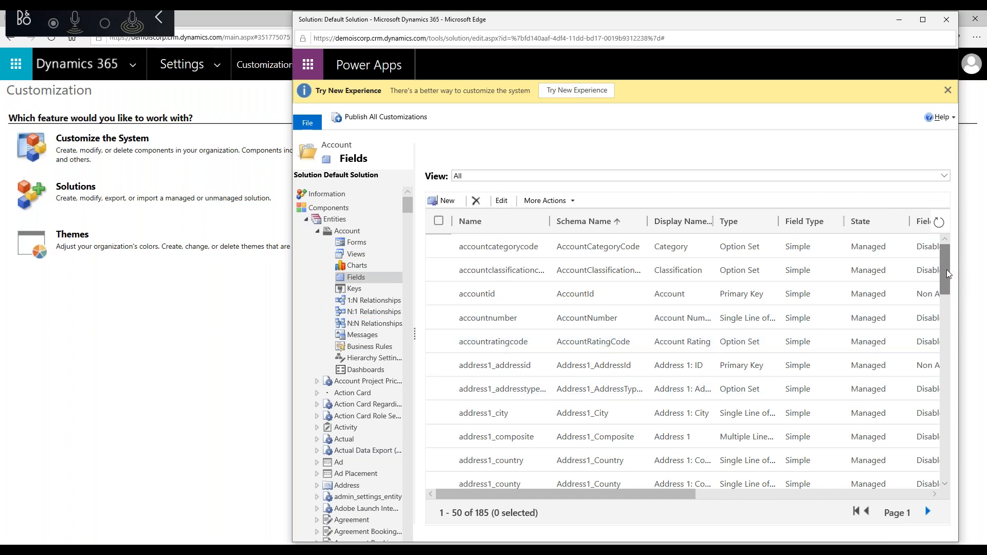
Step: Sort the Account fields by display name, find the new_potentialrevenue field and open it
left_click(672, 222)
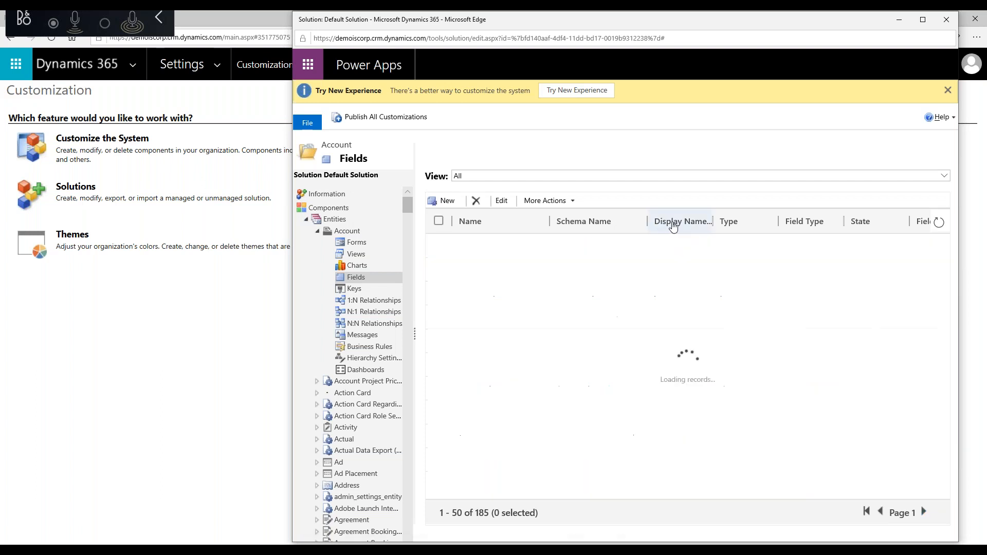
left_click_drag(943, 269, 950, 514)
left_click(928, 511)
left_click_drag(945, 257, 942, 480)
left_click(928, 512)
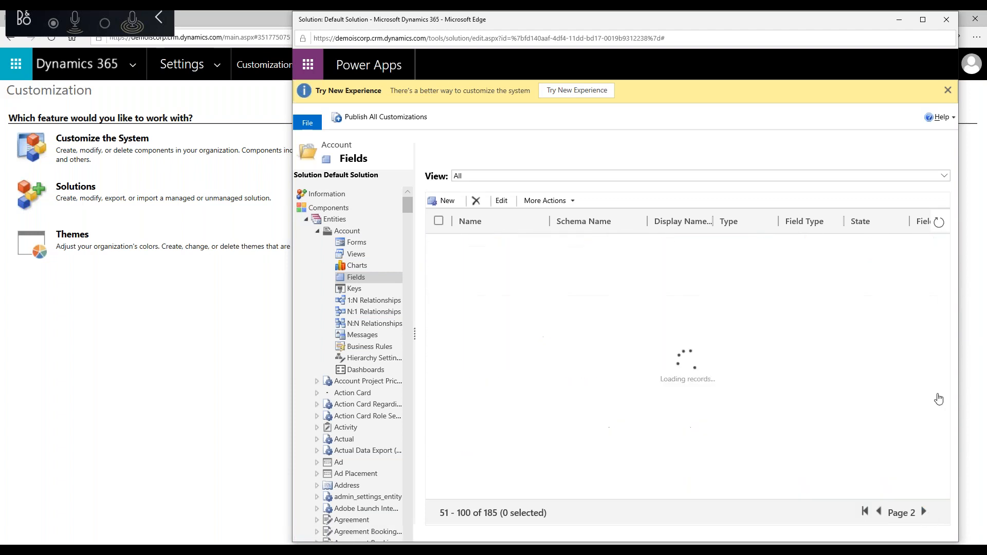
left_click_drag(948, 267, 960, 379)
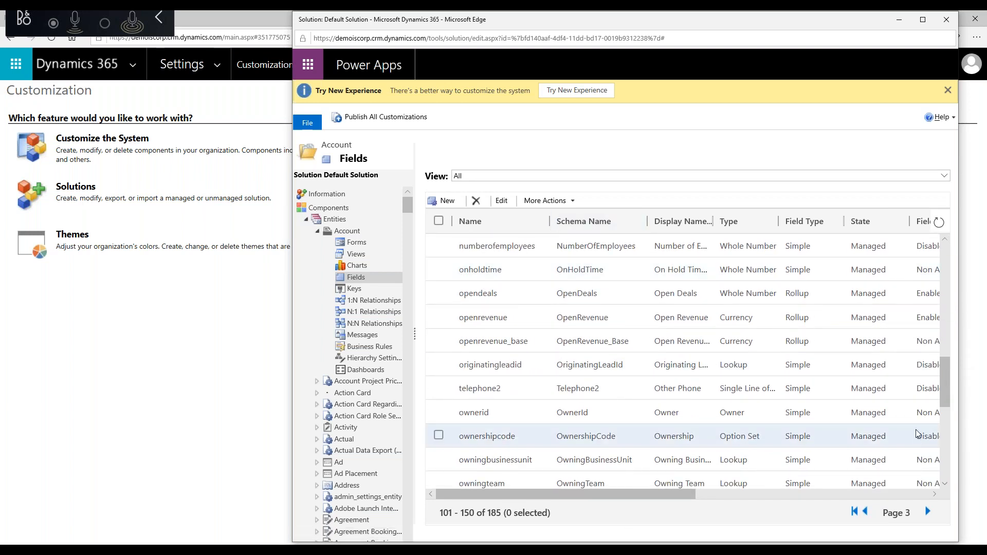
left_click_drag(946, 383, 956, 437)
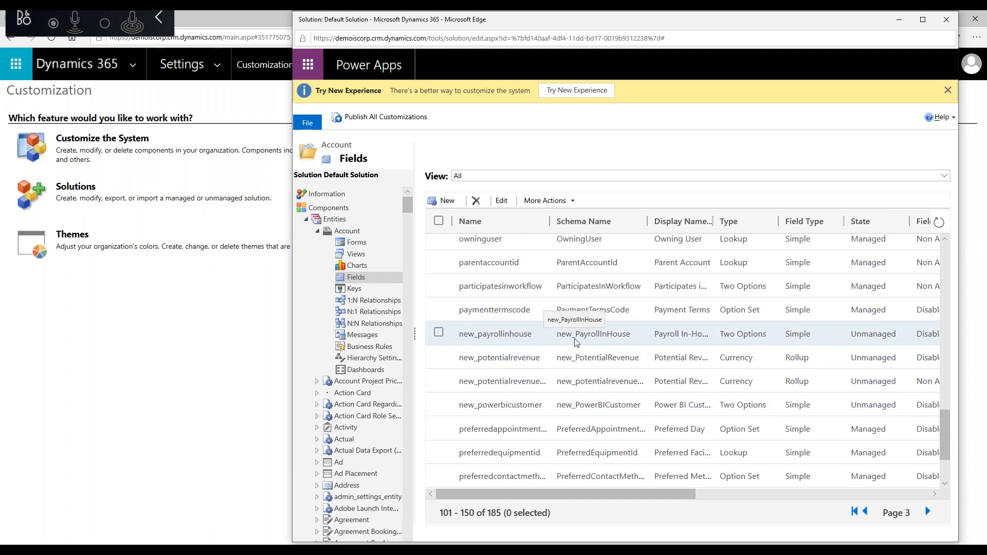
double_click(592, 361)
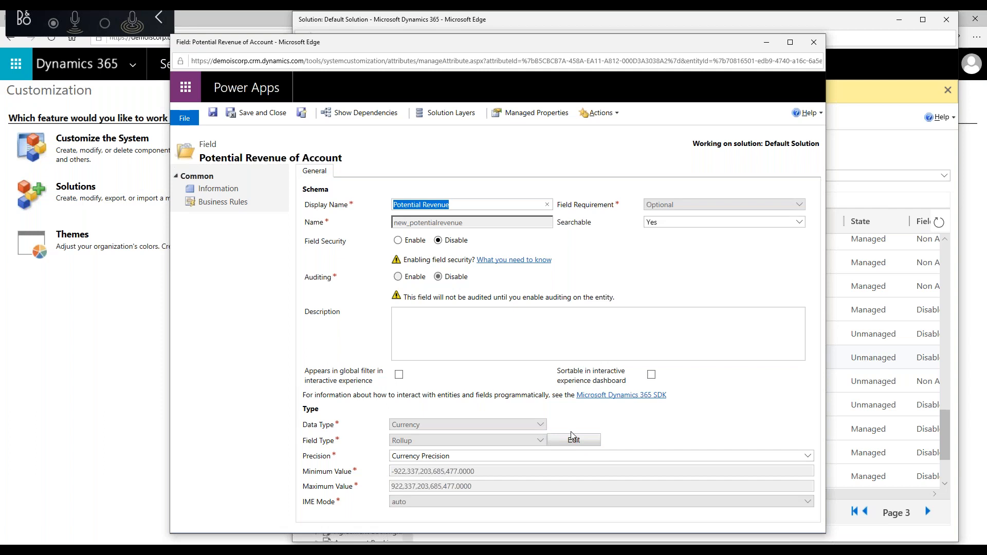
Step: Change the Potential Revenue rollup to the SUM of Opportunity Est. Revenue, and save and close the rollup definition and the field
left_click(582, 445)
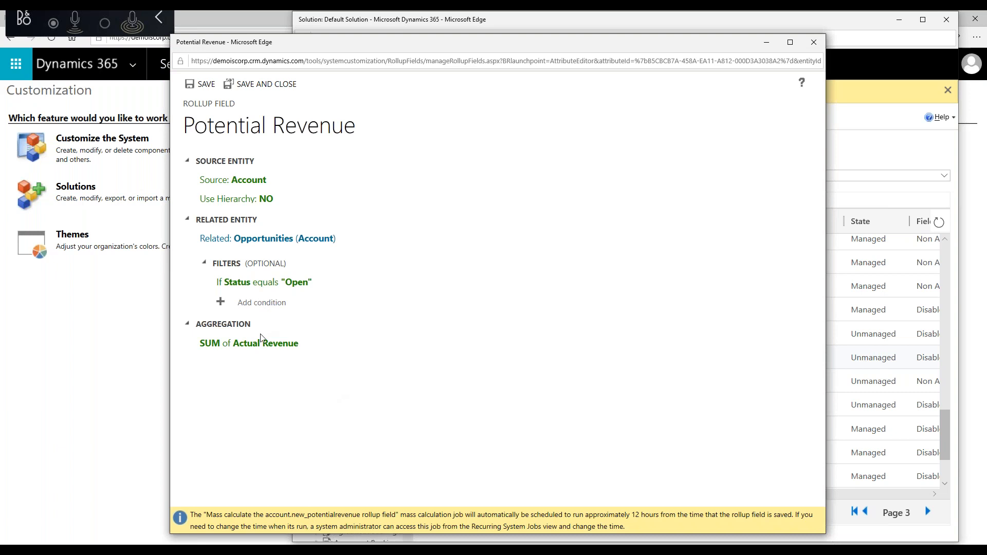
left_click(306, 343)
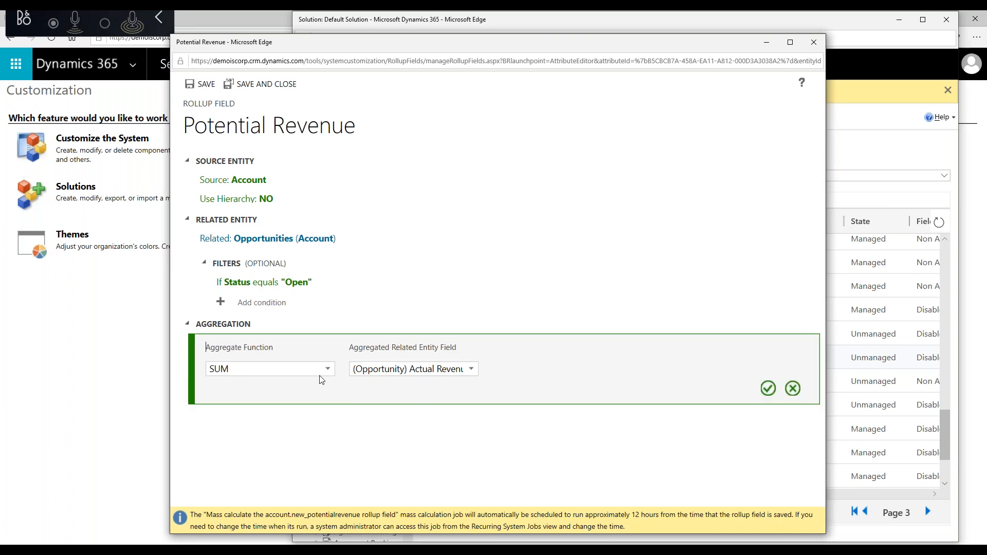
left_click(470, 370)
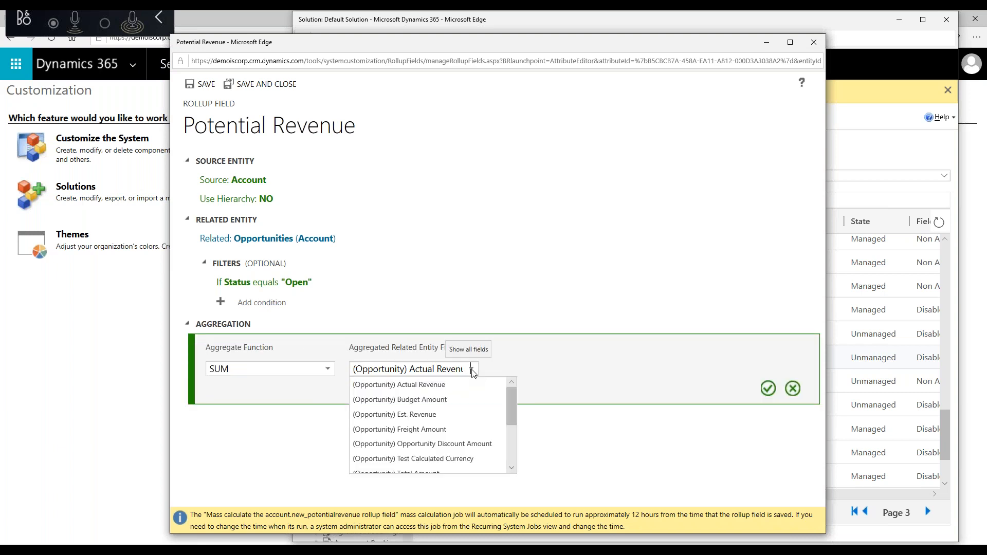
left_click(429, 415)
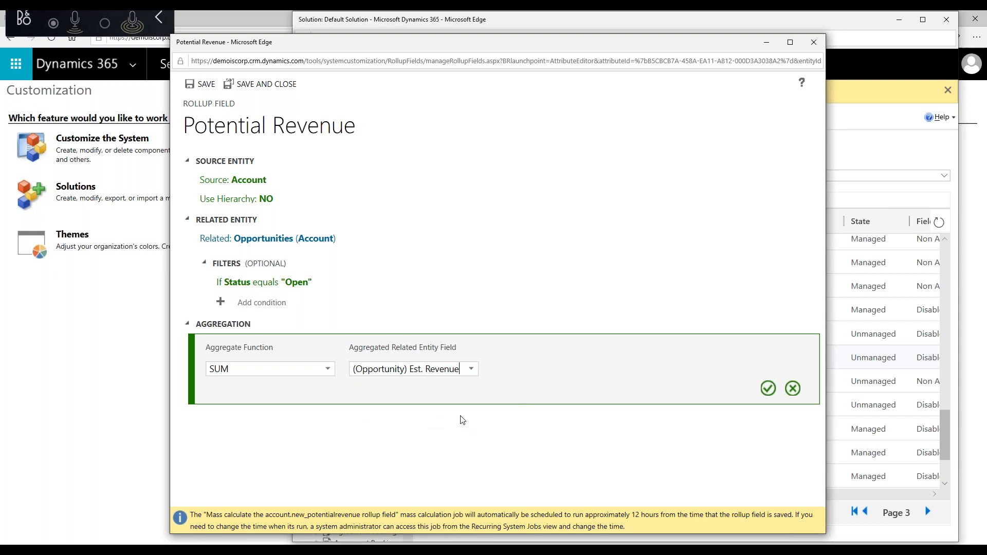
left_click(769, 389)
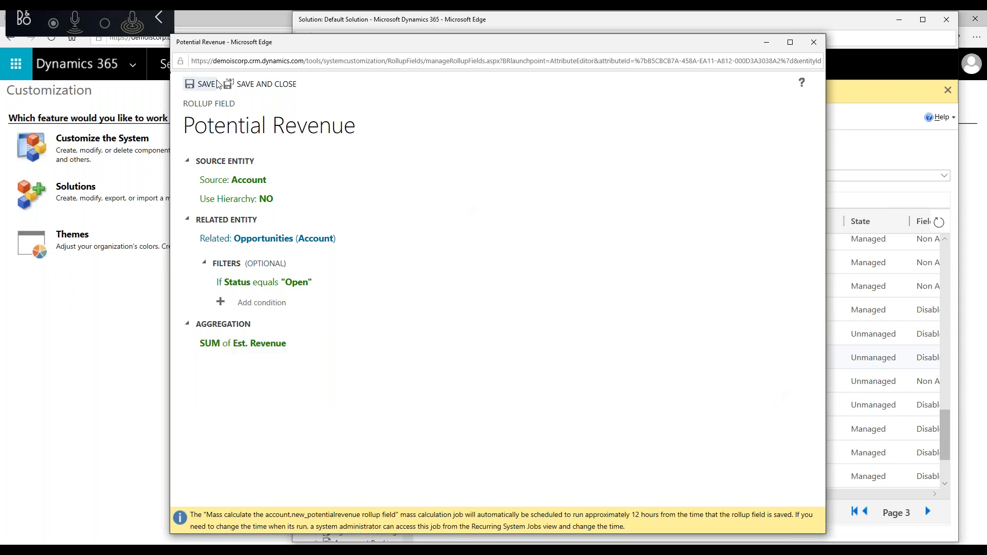
left_click(260, 88)
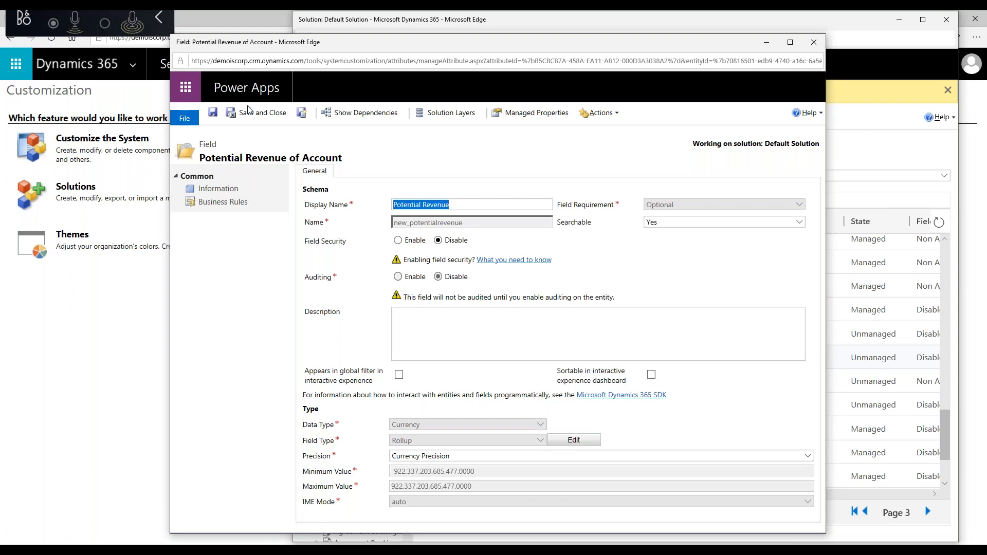
left_click(258, 115)
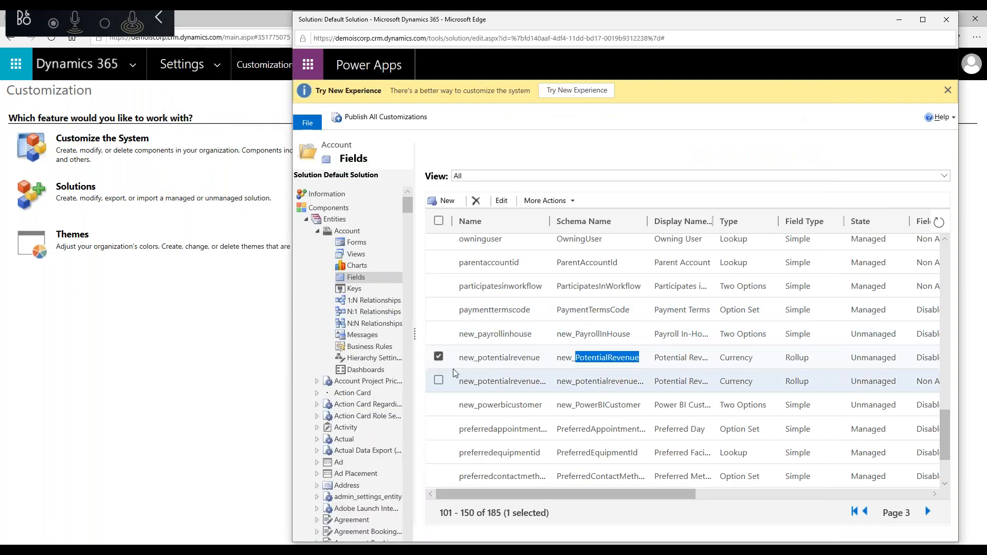
left_click(438, 358)
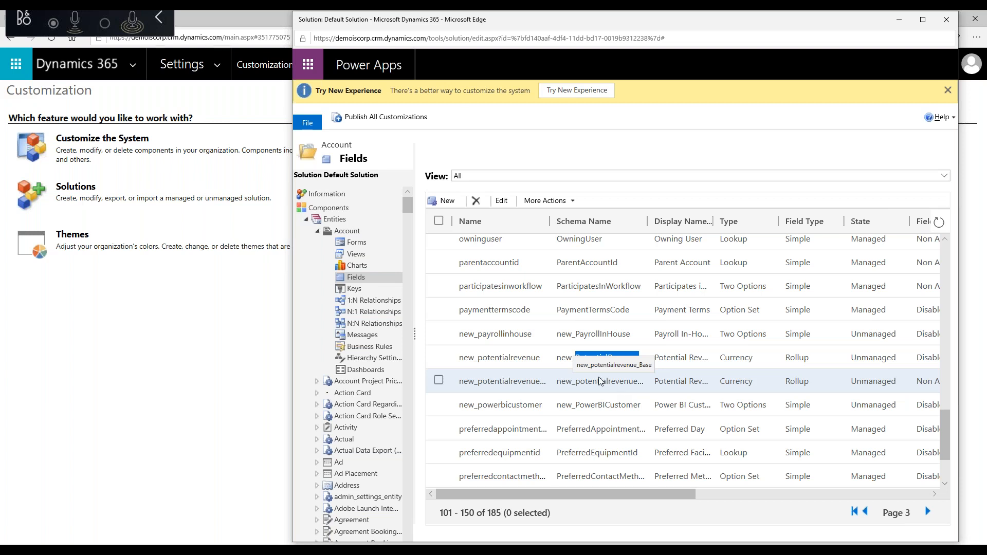
Step: Open the main Account form for editing and add the Potential Revenue field below Parent Account in the Account Information section
left_click(360, 244)
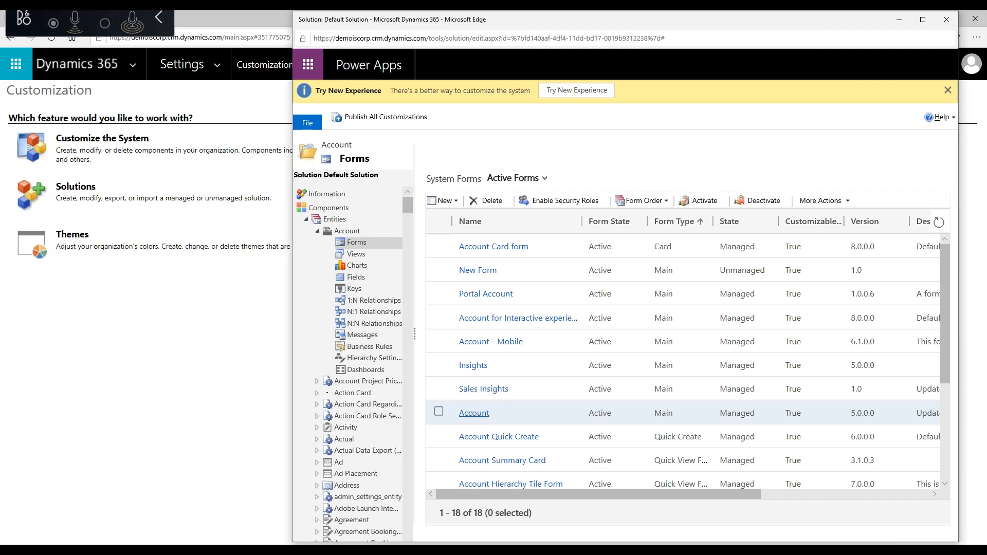
left_click(474, 412)
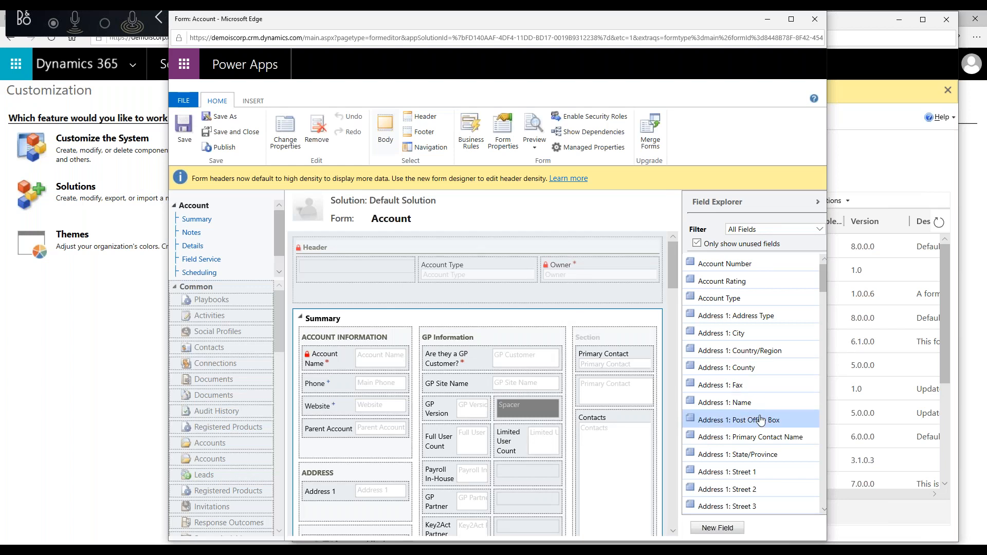
scroll(764, 421, "down", 8)
scroll(763, 435, "down", 15)
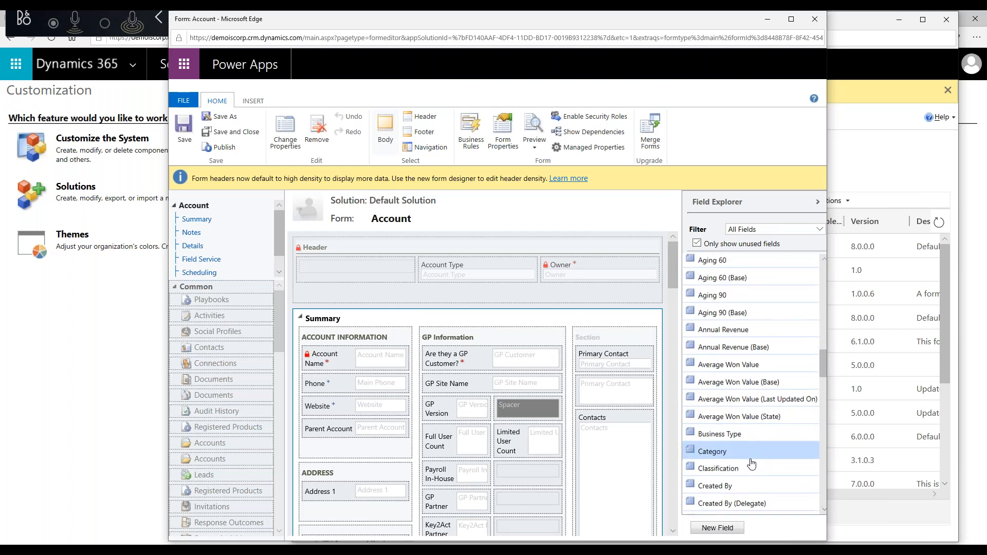
scroll(748, 466, "down", 3)
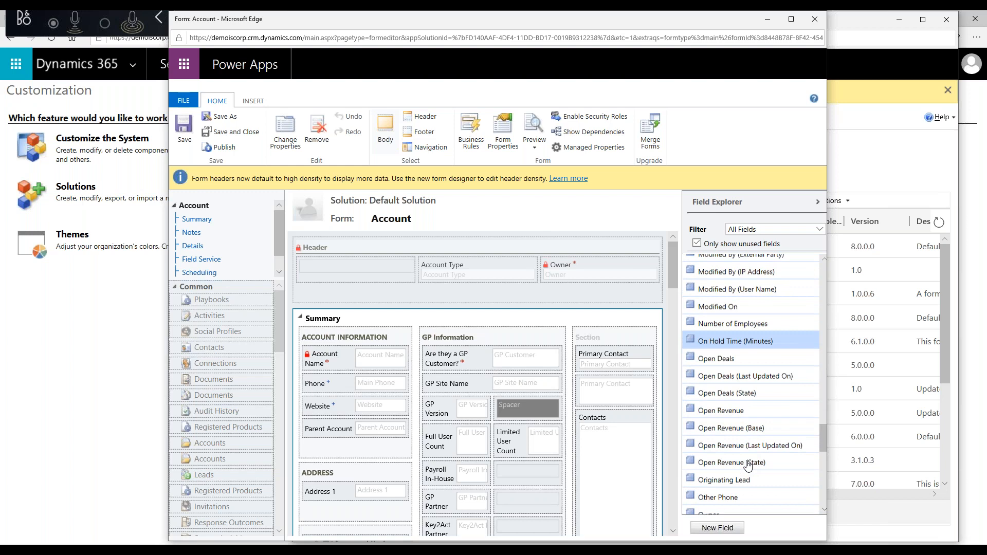
scroll(748, 466, "down", 2)
left_click_drag(726, 395, 368, 446)
Step: Add the Average Won Value field below Potential Revenue on the Account form, and publish and close the form
scroll(741, 477, "down", 3)
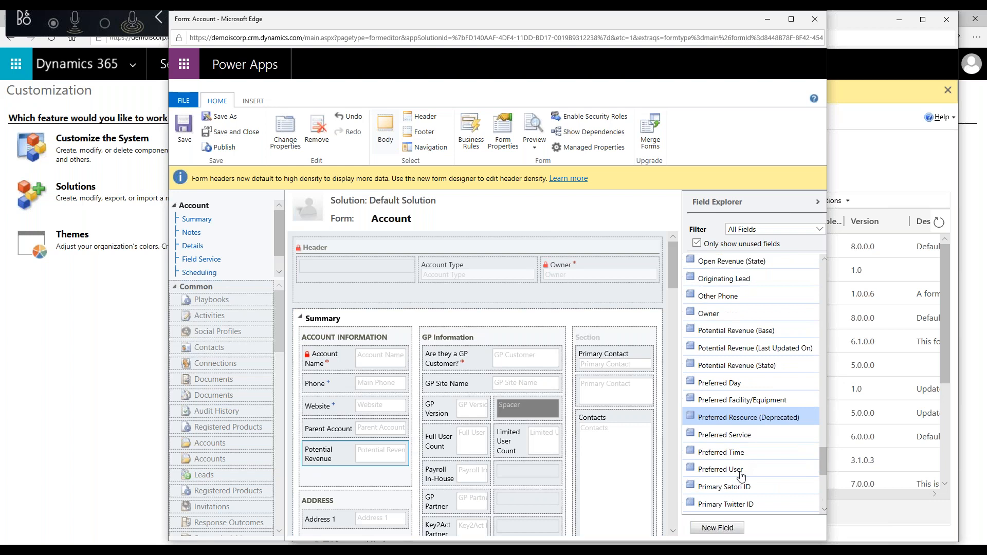
scroll(740, 476, "down", 1)
scroll(737, 476, "up", 12)
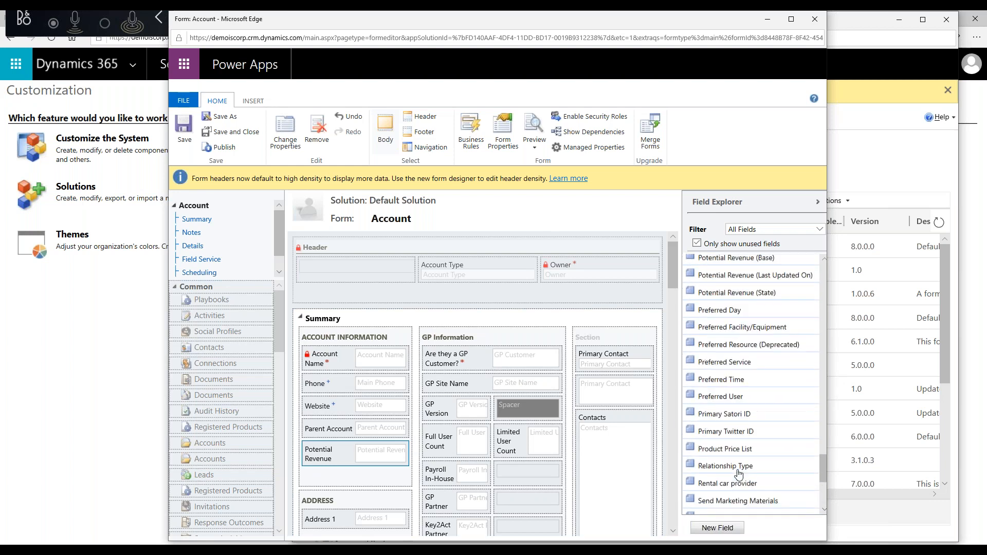
left_click_drag(822, 428, 813, 277)
scroll(778, 414, "down", 4)
scroll(778, 415, "down", 6)
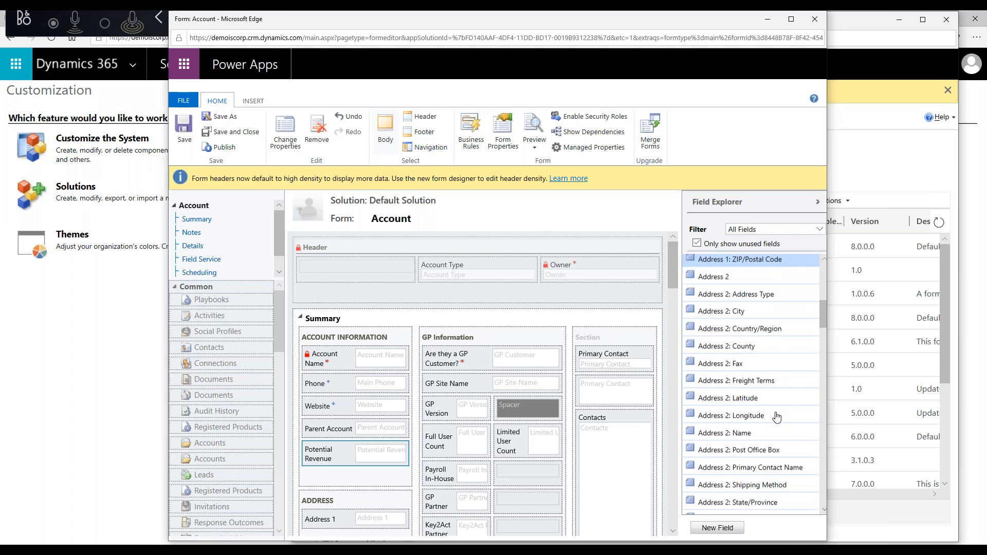
scroll(777, 417, "down", 5)
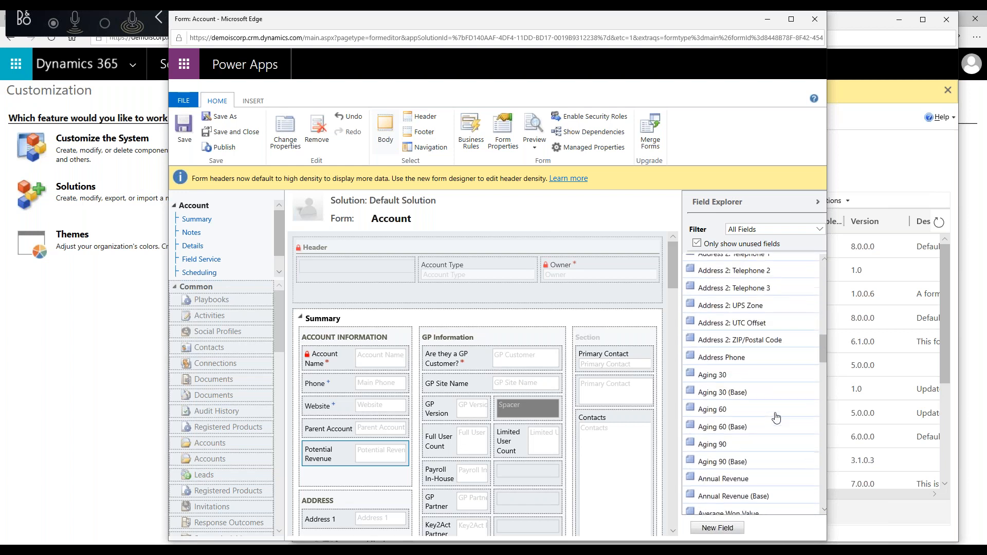
mouse_move(715, 395)
left_mouse_down()
mouse_move(546, 477)
mouse_move(377, 476)
mouse_move(364, 353)
left_mouse_up()
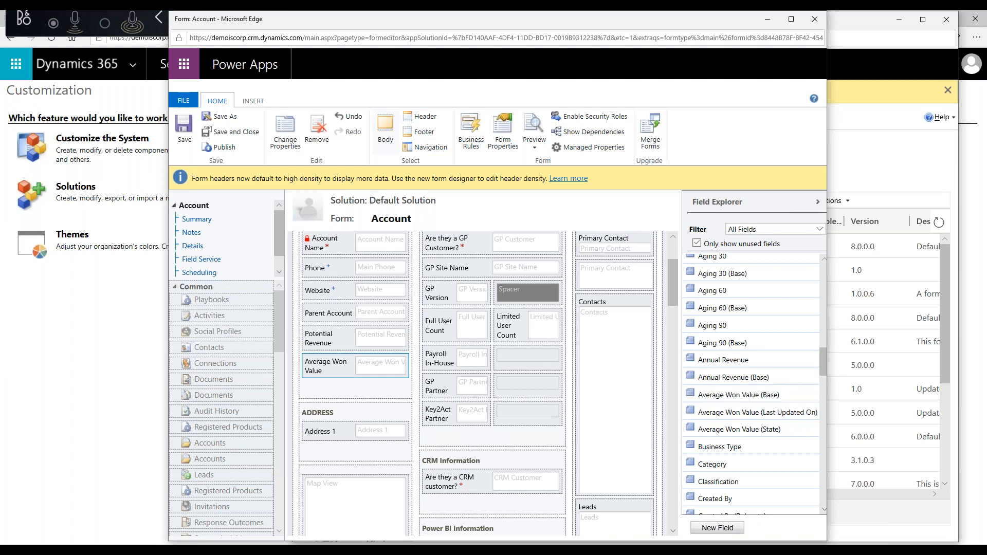
left_click(224, 149)
left_click(812, 20)
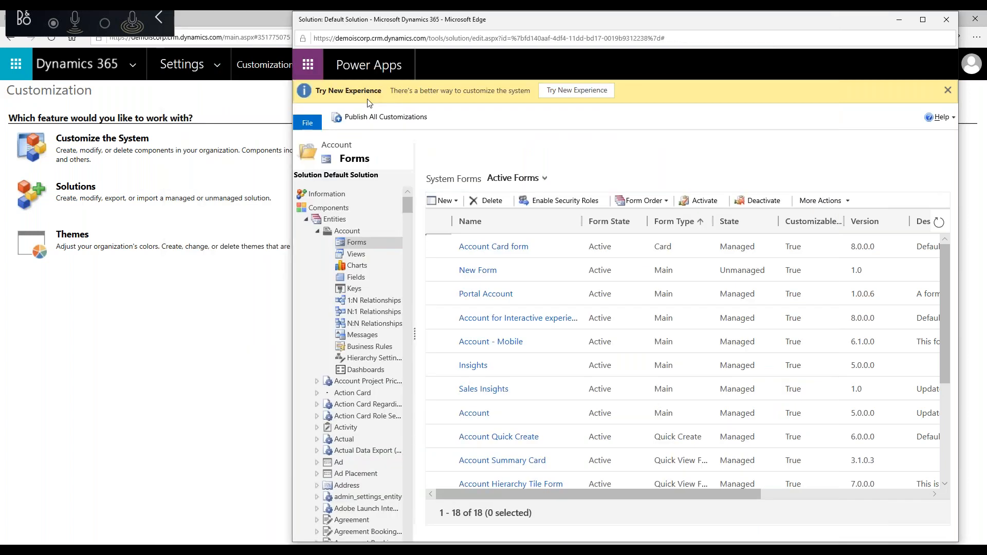
Step: Reload the main Dynamics 365 page and open the Sagittis Semper LLP account from the recently viewed items
left_click(204, 89)
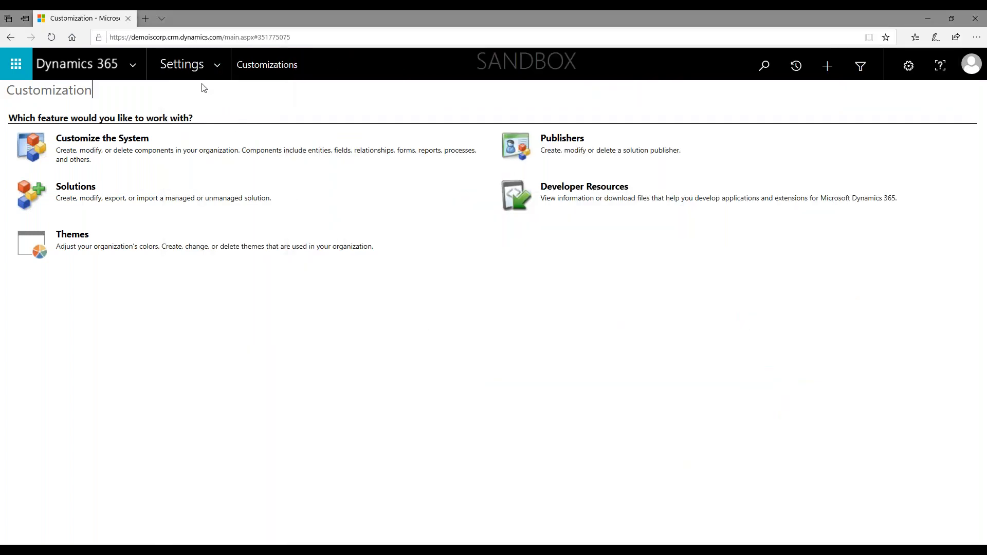
left_click(51, 37)
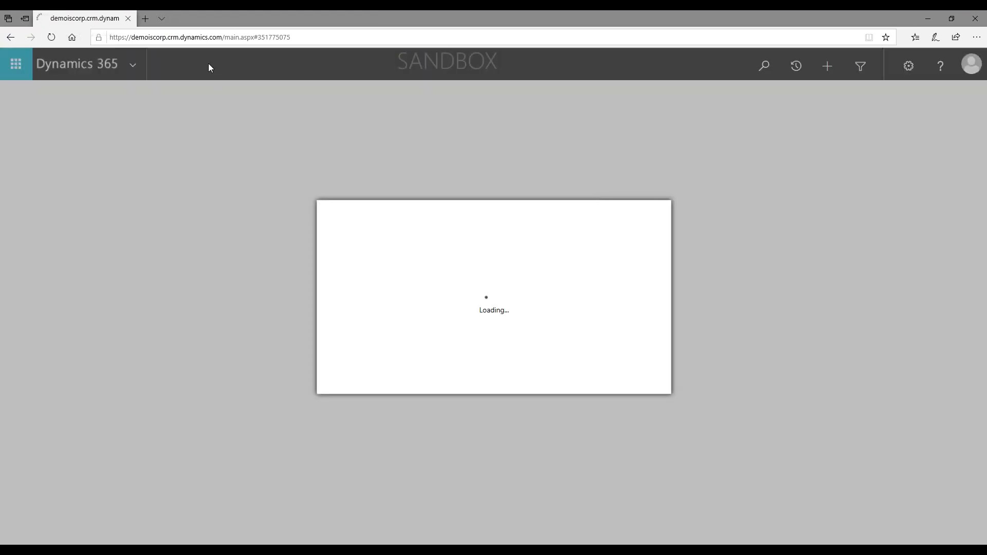
left_click(645, 383)
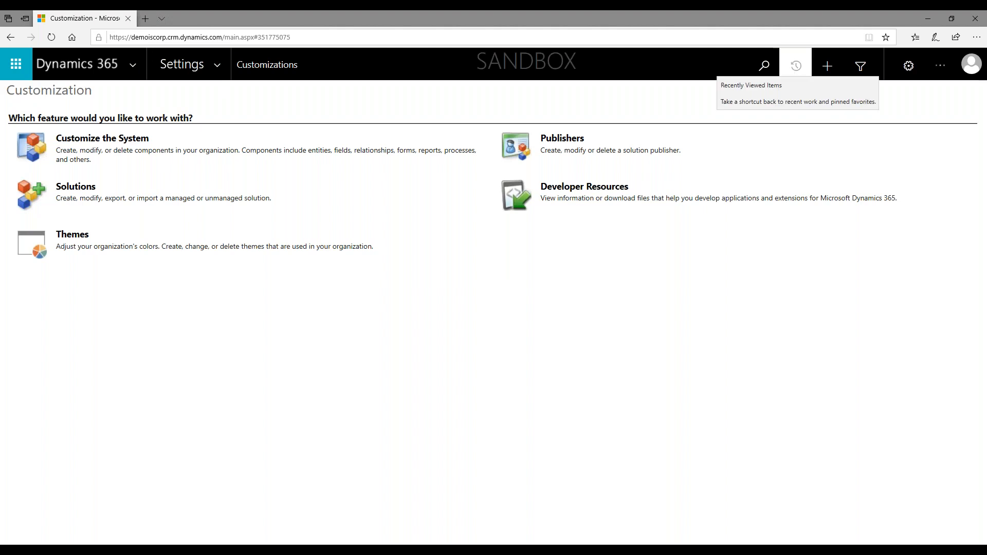
left_click(796, 65)
left_click(322, 119)
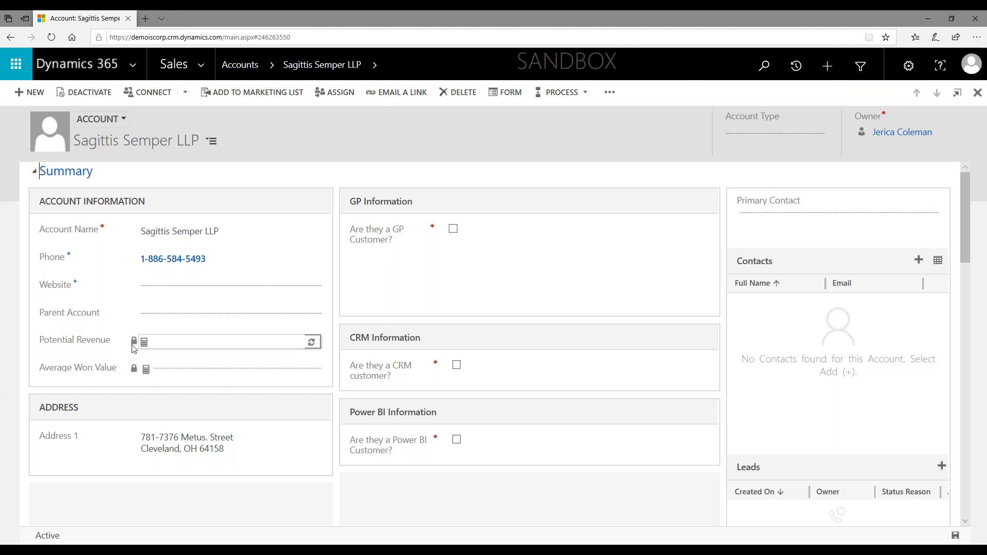
Step: Recalculate the Potential Revenue and Average Won Value rollup fields on the account record
mouse_move(133, 349)
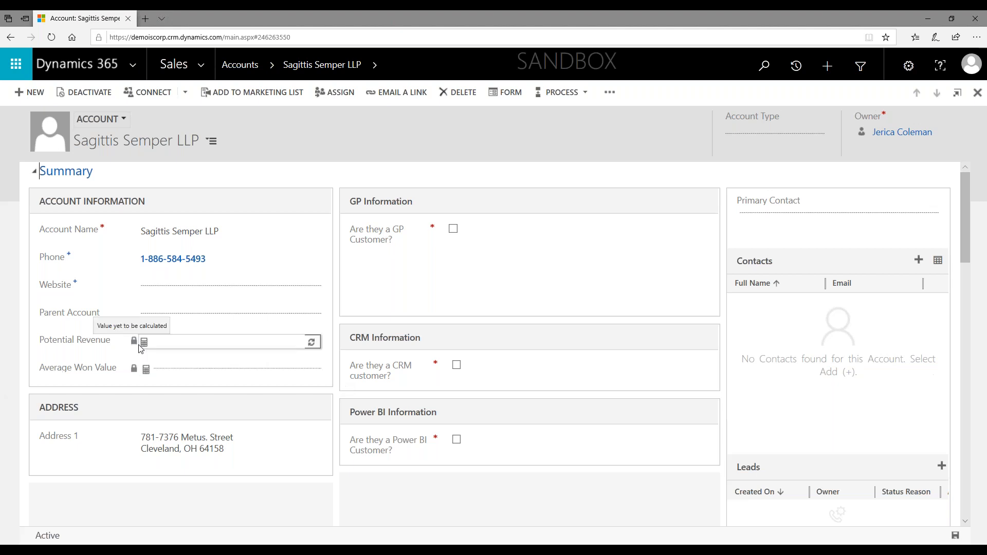
left_click(311, 343)
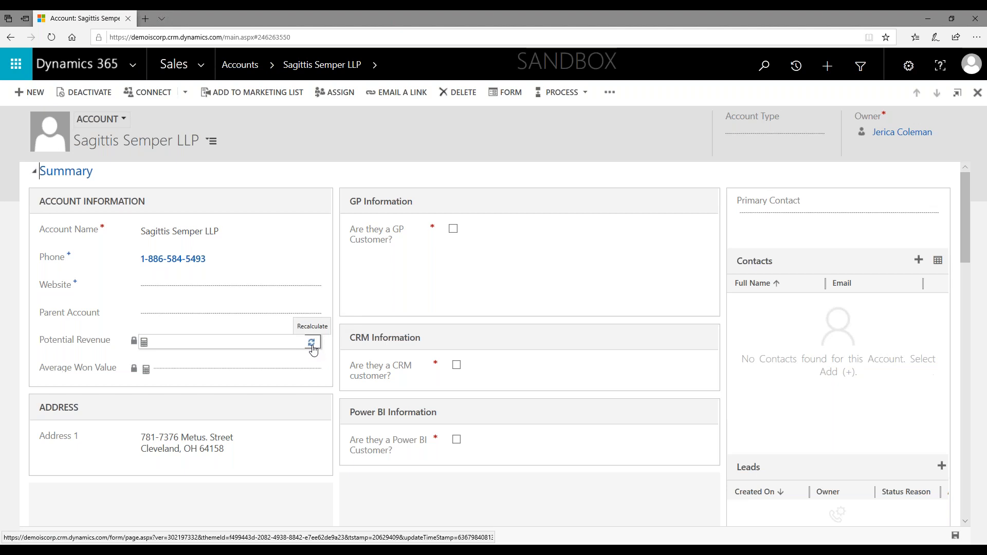
left_click(311, 344)
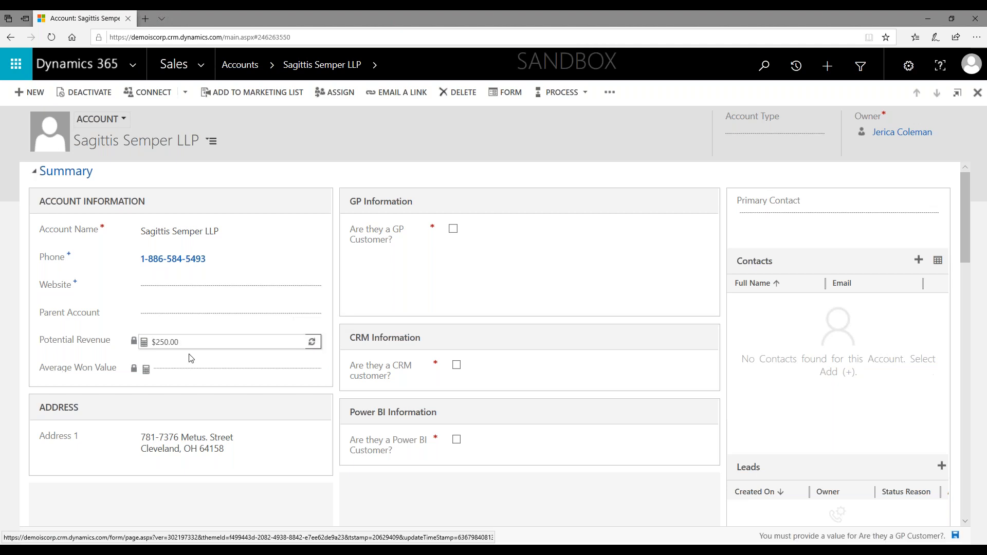
mouse_move(181, 351)
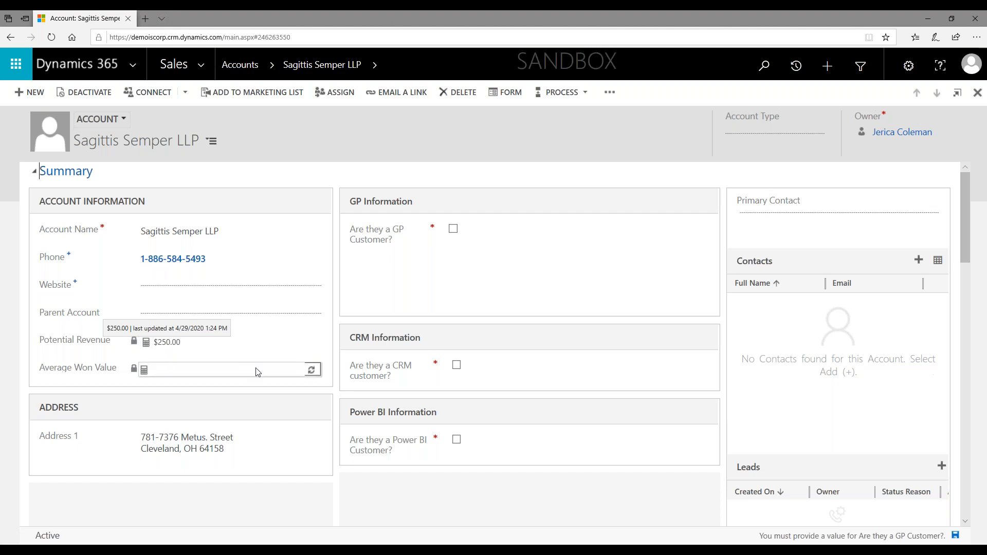
mouse_move(327, 377)
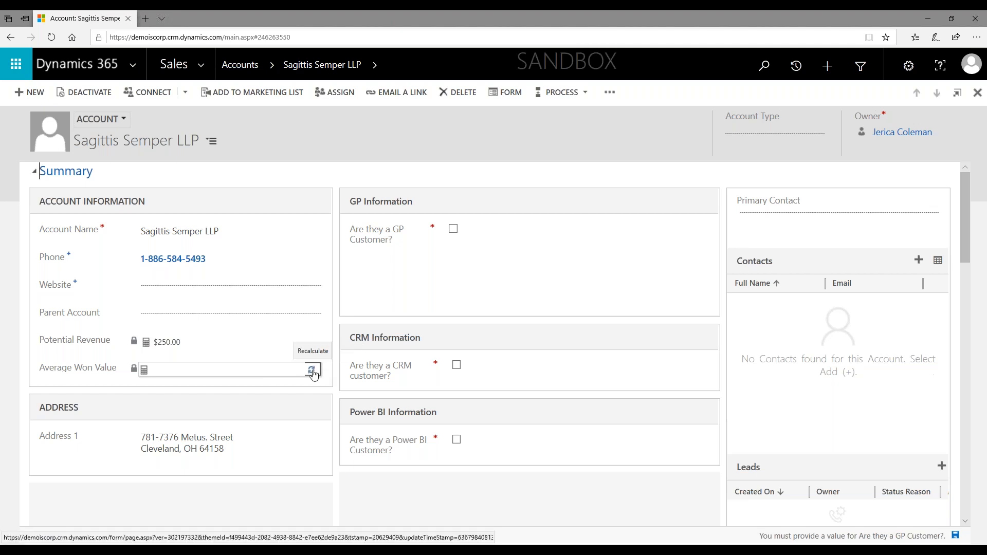
left_click(312, 371)
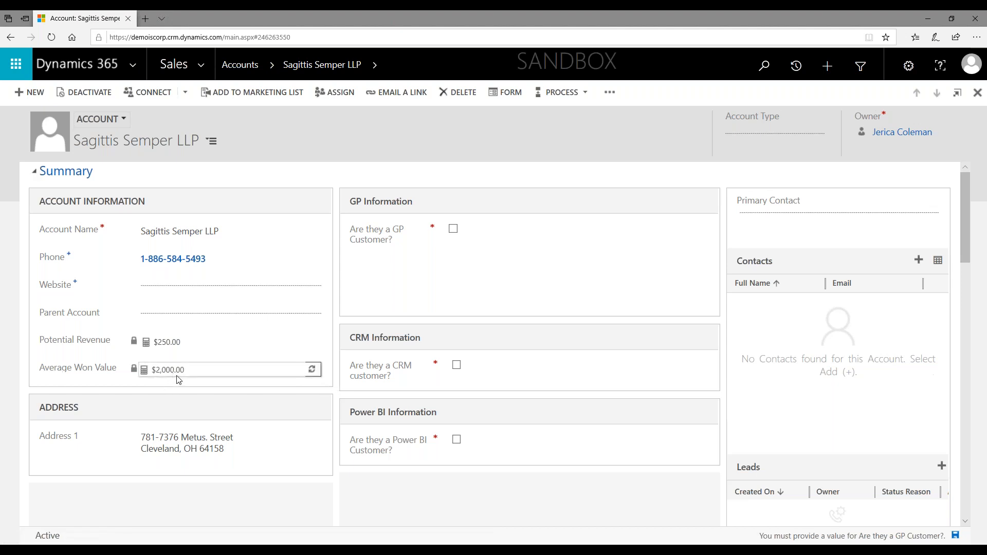
mouse_move(186, 384)
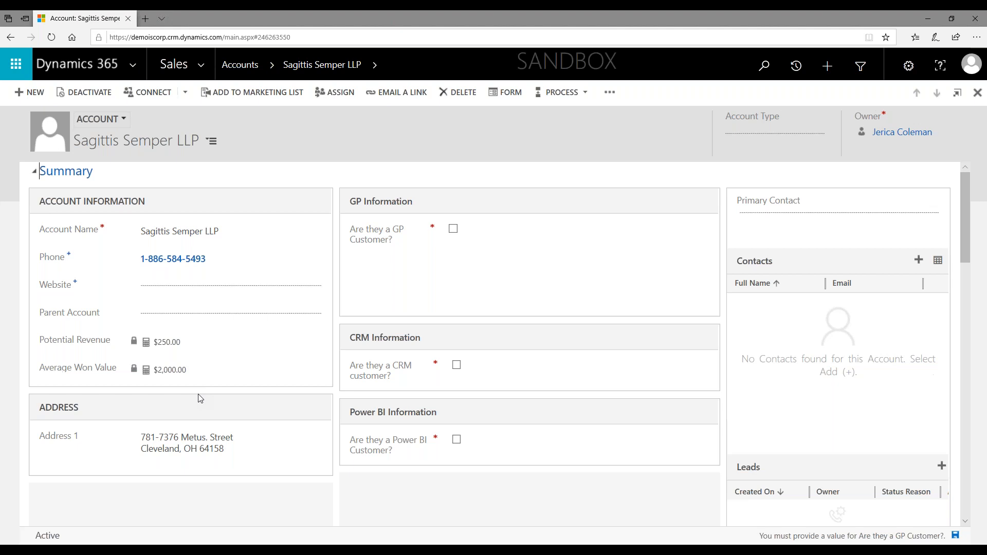
Step: Leave the account for the Sales Opportunities list, discarding unsaved changes, and open the Test Opportunity of Ac Eleifend Vitae LLC
left_click(201, 67)
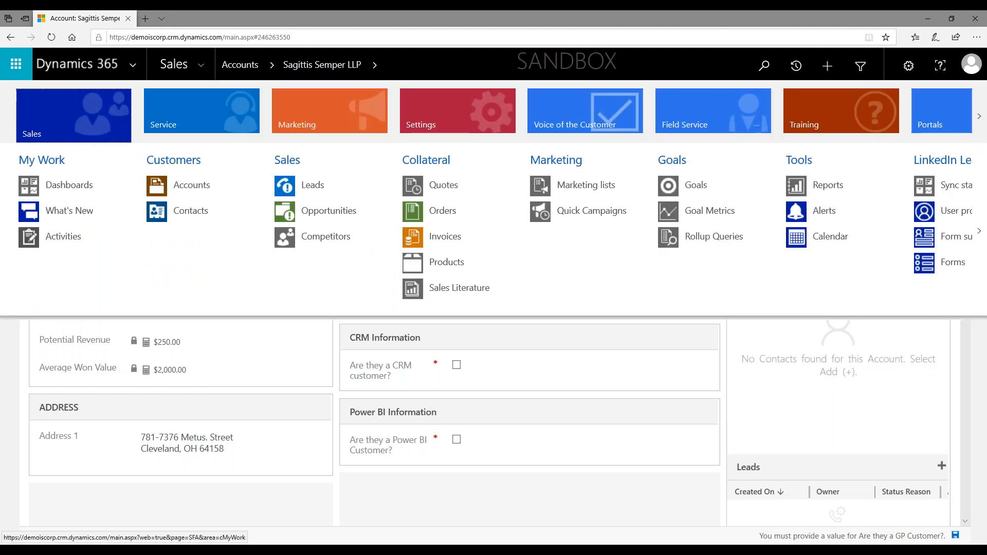
left_click(335, 213)
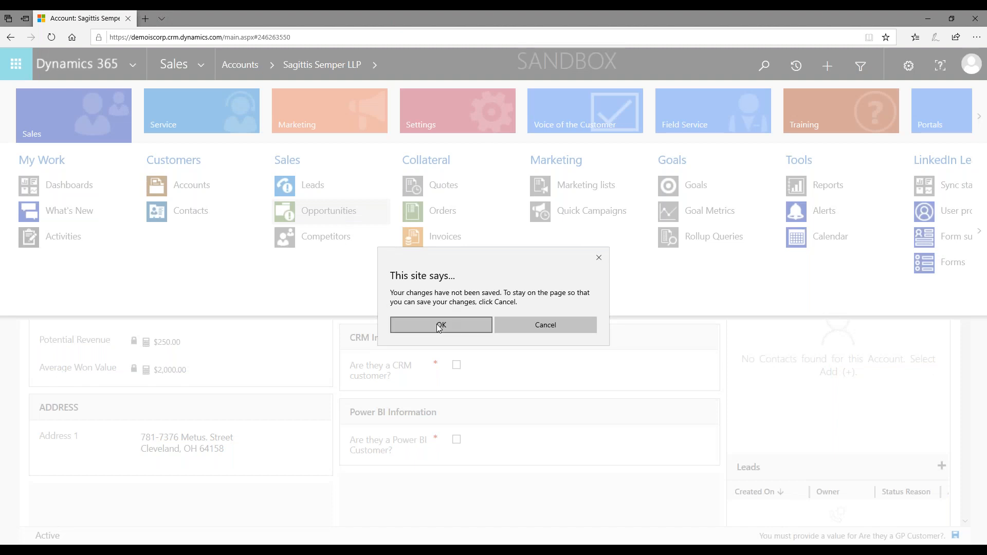
left_click(442, 325)
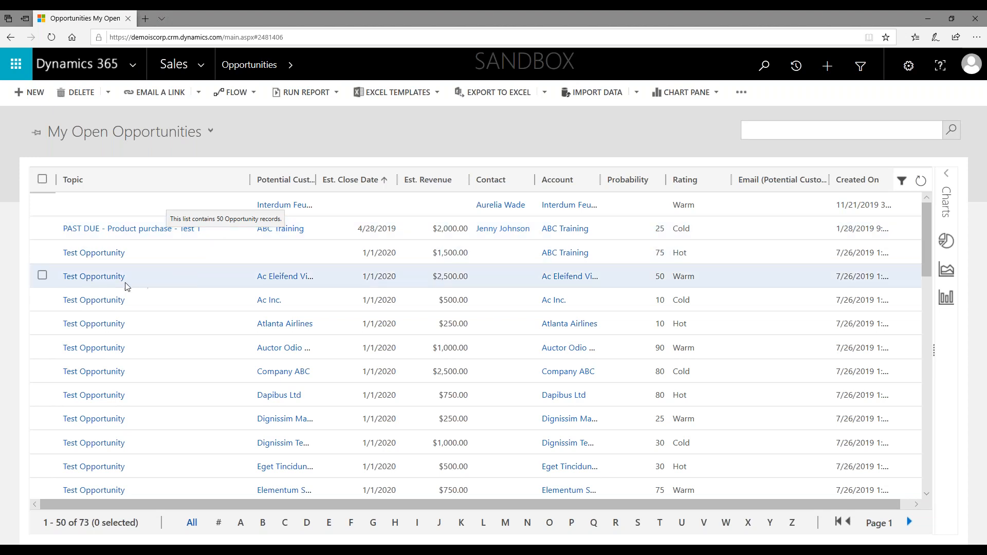
left_click(98, 278)
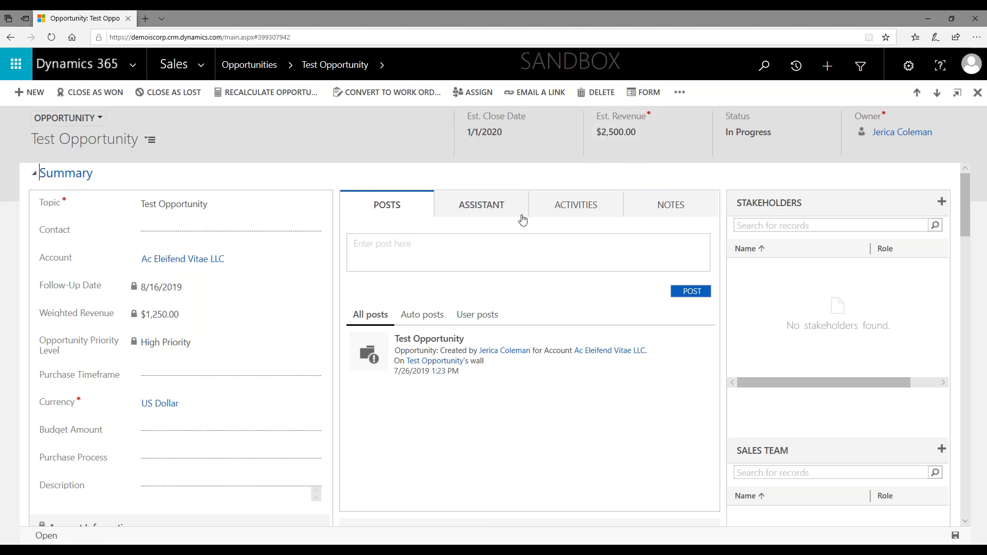
Step: Look through the Test Opportunity form, from the Summary fields with the calculated values down to the product line items and total amounts
scroll(287, 395, "down", 2)
scroll(287, 395, "down", 2)
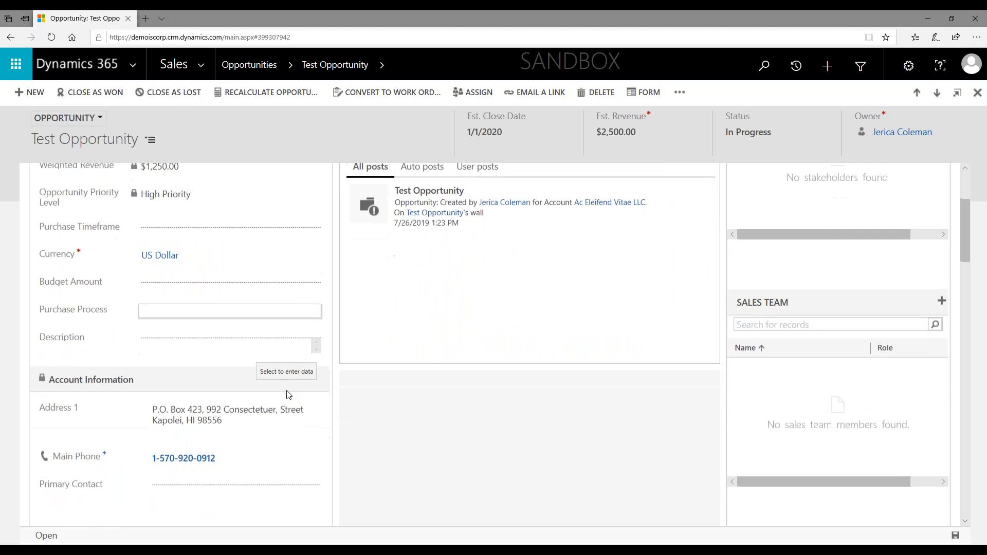
scroll(287, 395, "up", 4)
scroll(287, 395, "down", 3)
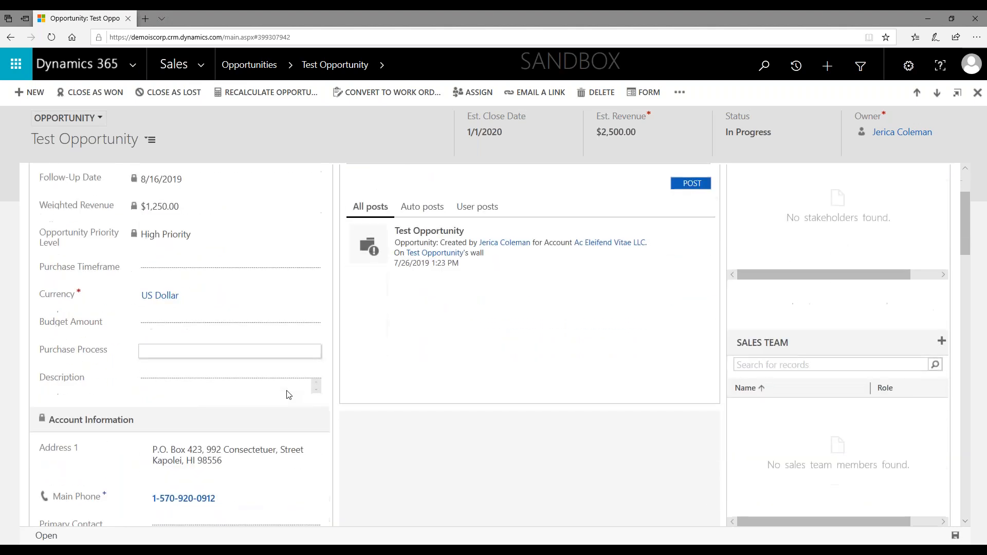
scroll(341, 456, "down", 3)
scroll(341, 456, "down", 6)
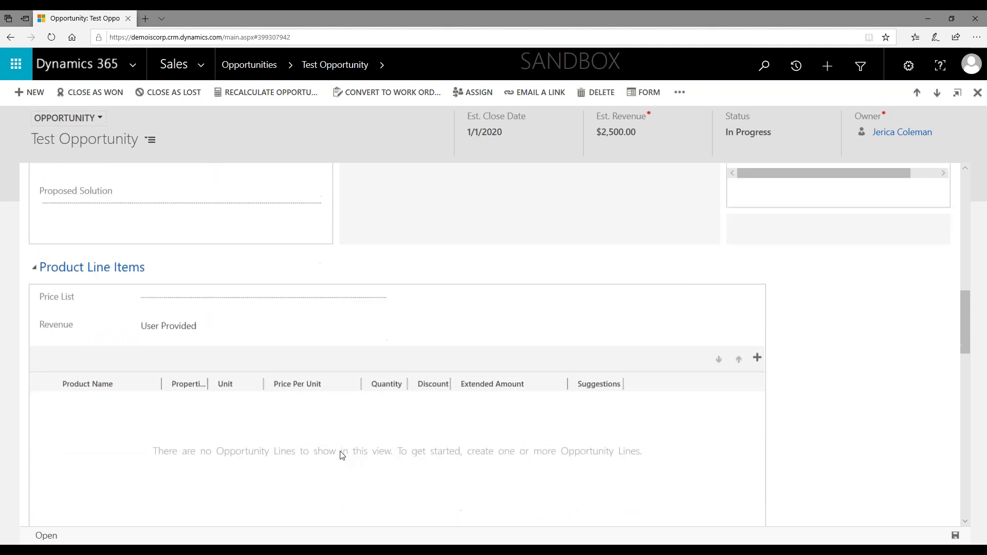
scroll(340, 456, "down", 7)
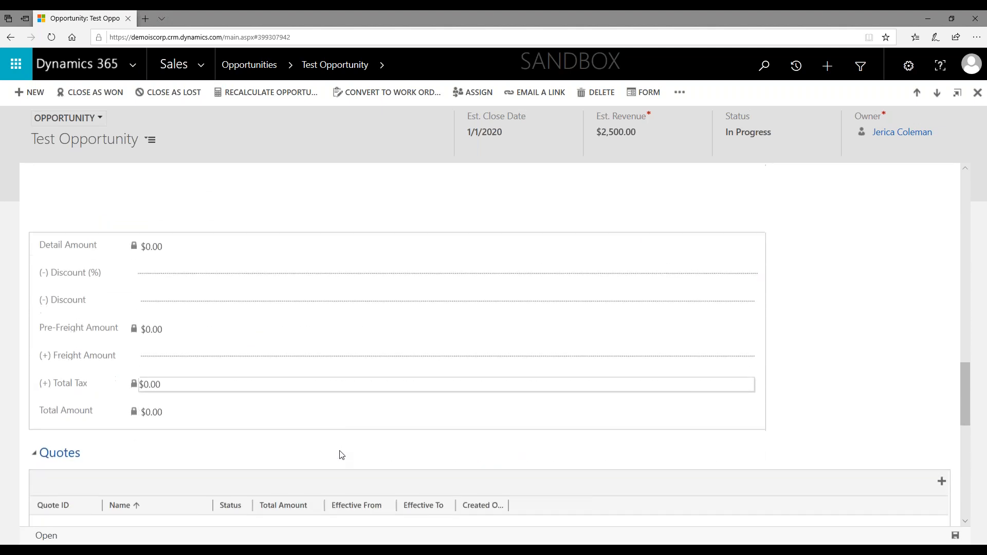
scroll(340, 455, "up", 15)
scroll(340, 455, "up", 5)
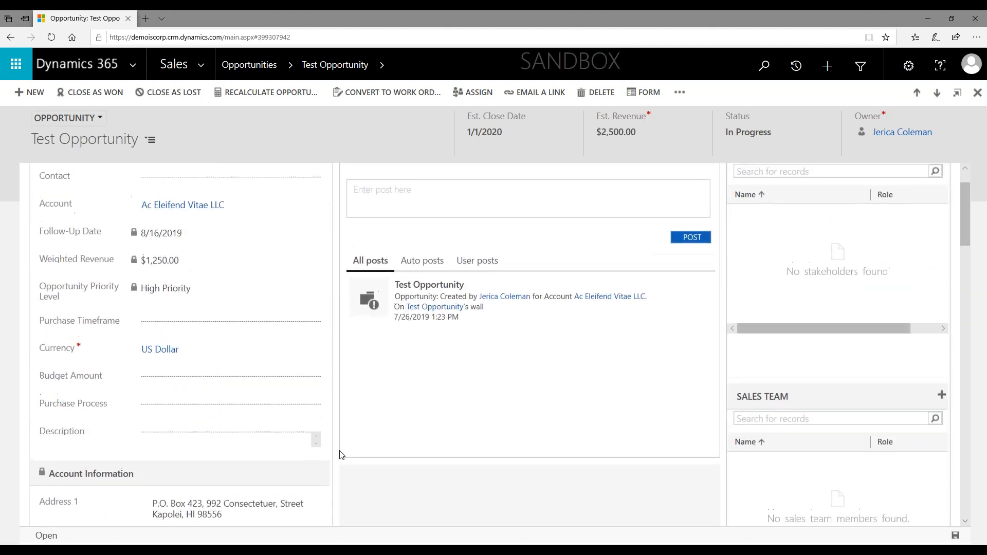